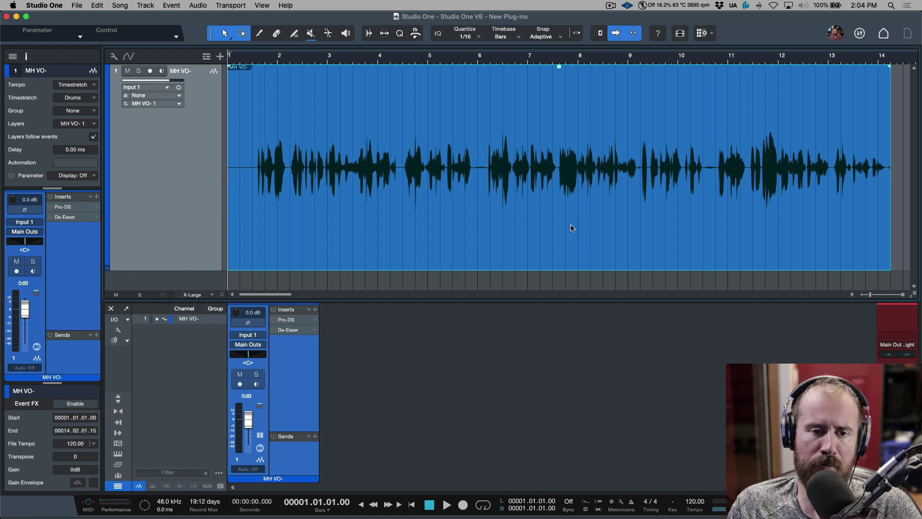
# Remove the silence before the first word of the MH VO- event and close the gap at the song start
pyautogui.press('e')
pyautogui.press('e')
pyautogui.press('e')
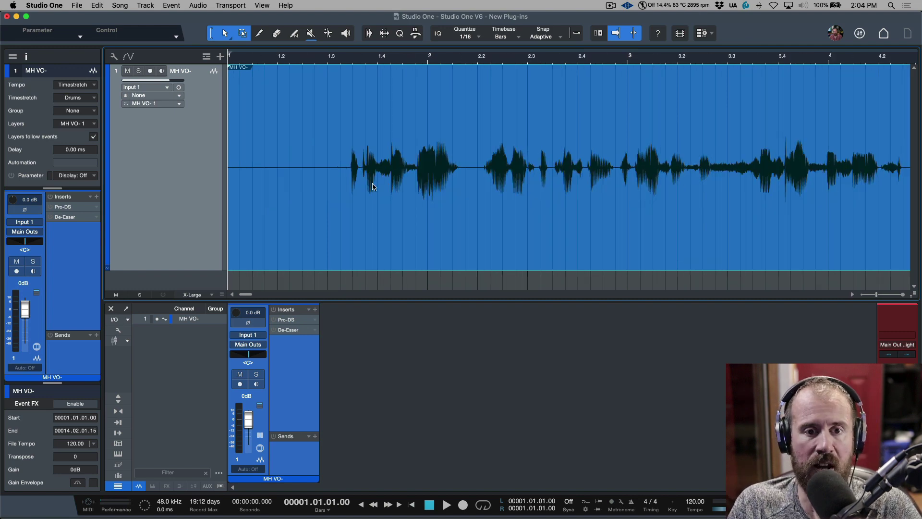
pyautogui.moveTo(340, 151); pyautogui.dragTo(149, 157)
pyautogui.press('Delete')
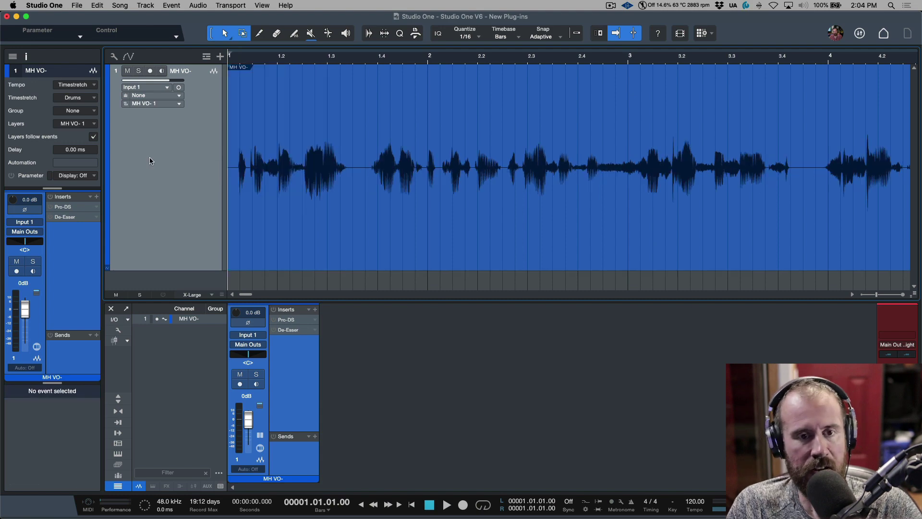
# Enable the Gain Envelope on the MH VO- event
pyautogui.click(342, 232)
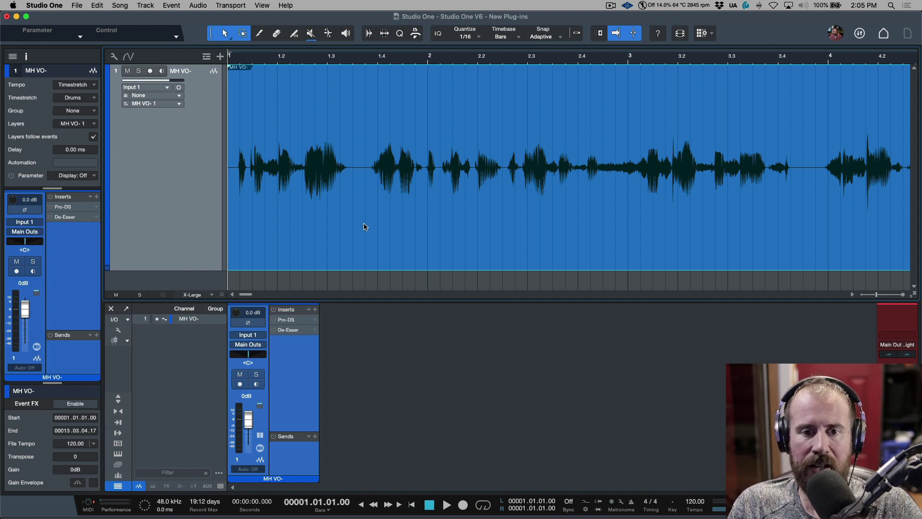
pyautogui.rightClick(364, 227)
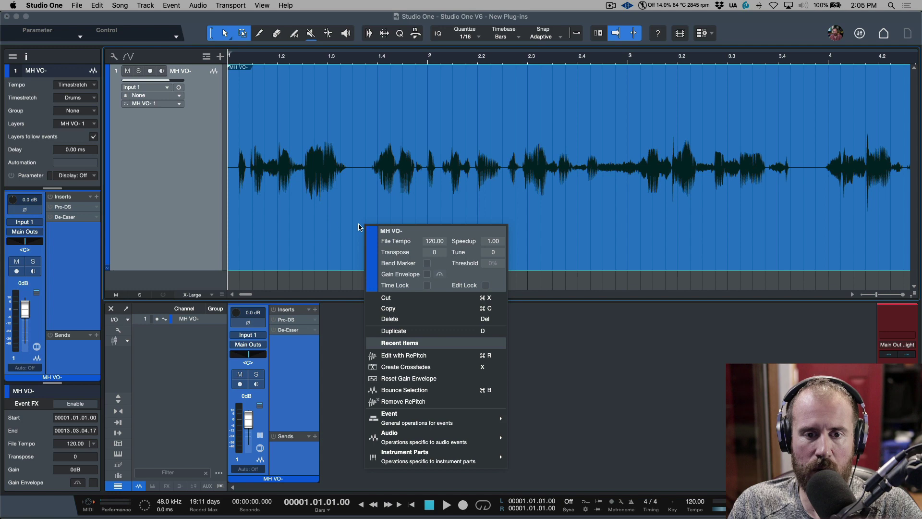
pyautogui.rightClick(326, 225)
pyautogui.rightClick(327, 225)
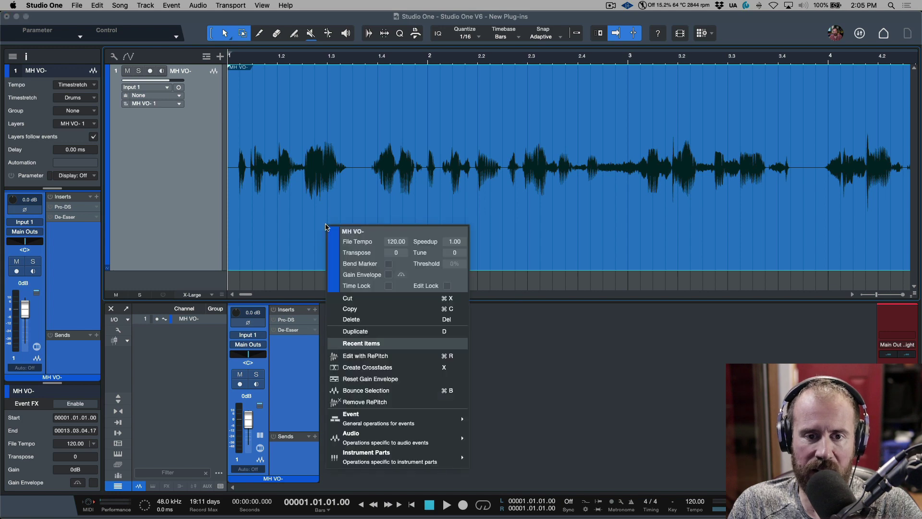
pyautogui.click(389, 274)
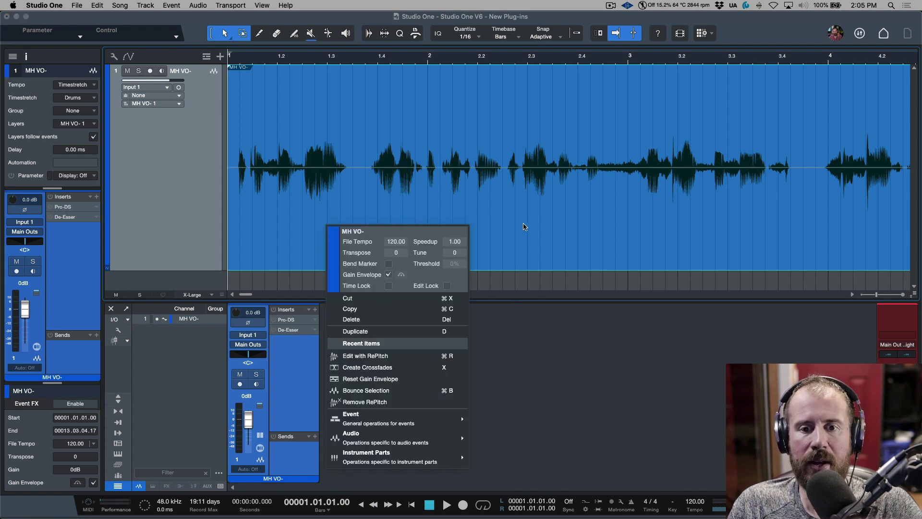
pyautogui.click(587, 376)
# Examine the arrow tool's alternative tools and the arrangement's editing options, including the crosshair cursor setting
pyautogui.press('w')
pyautogui.press('w')
pyautogui.press('w')
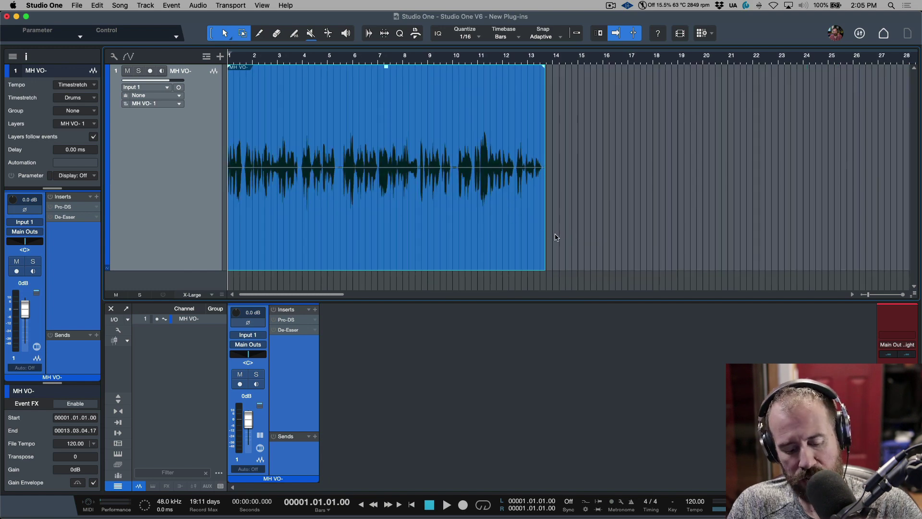
pyautogui.press('e')
pyautogui.press('e')
pyautogui.press('e')
pyautogui.press('e')
pyautogui.press('e')
pyautogui.press('e')
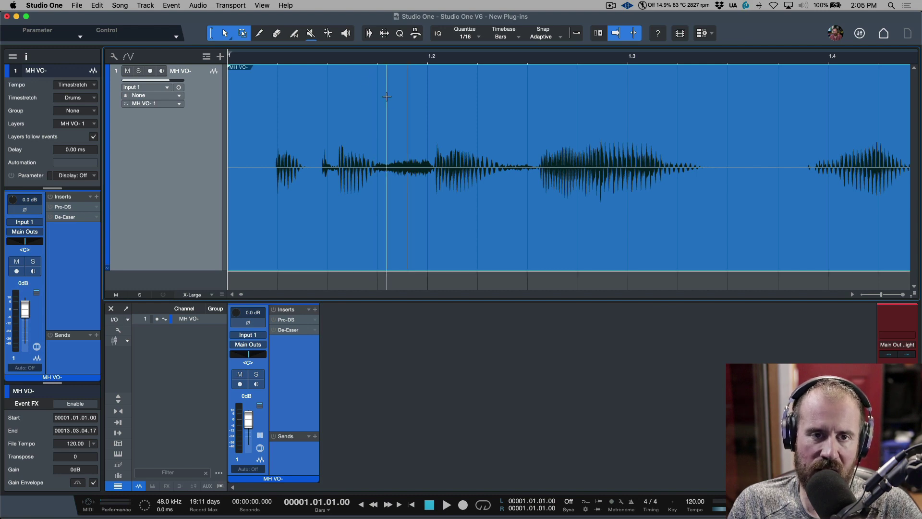
pyautogui.rightClick(231, 42)
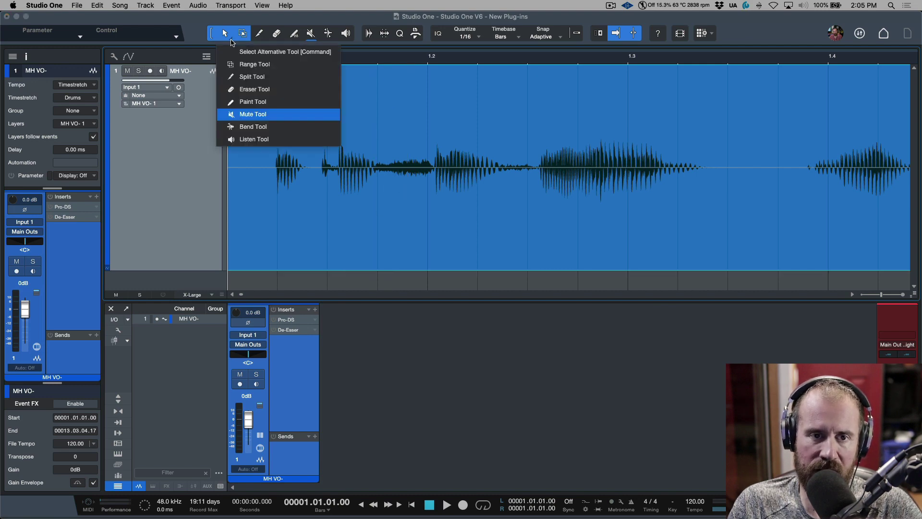
pyautogui.click(208, 44)
pyautogui.click(114, 57)
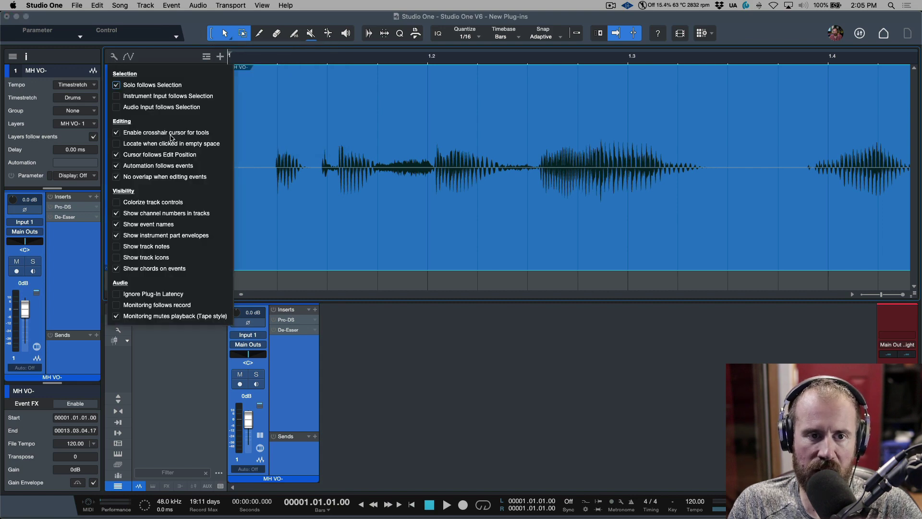
pyautogui.click(514, 426)
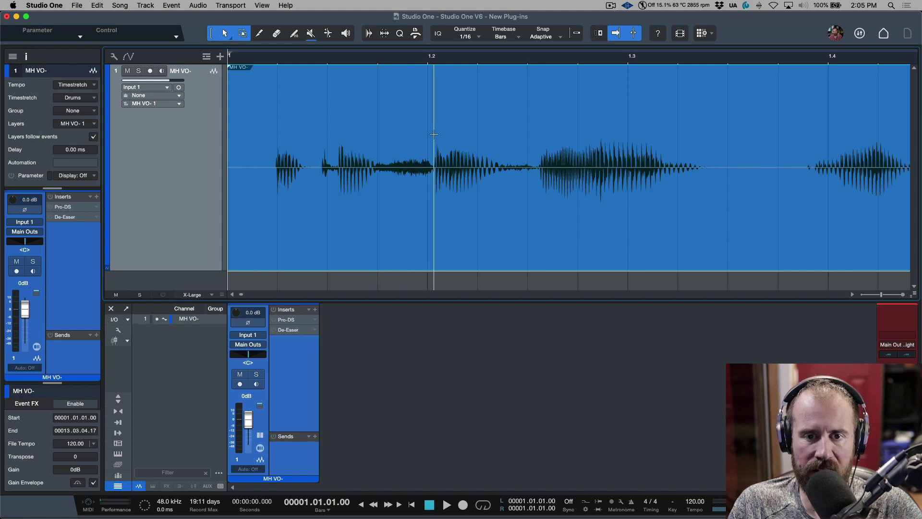
pyautogui.click(376, 138)
pyautogui.press('e')
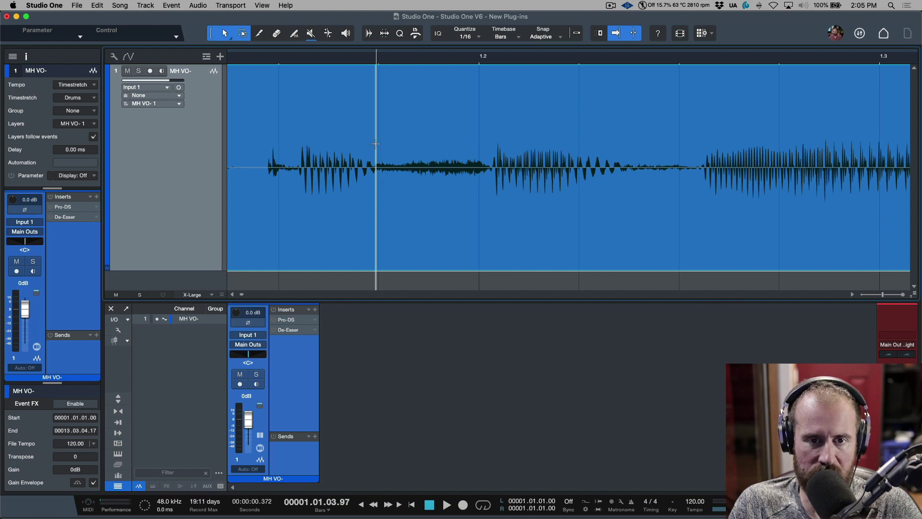
pyautogui.moveTo(375, 143); pyautogui.dragTo(491, 189)
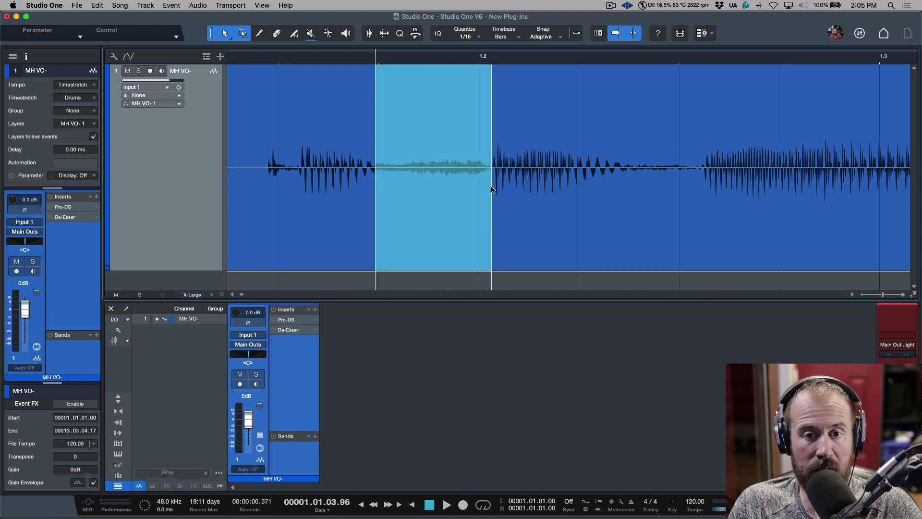
pyautogui.click(352, 139)
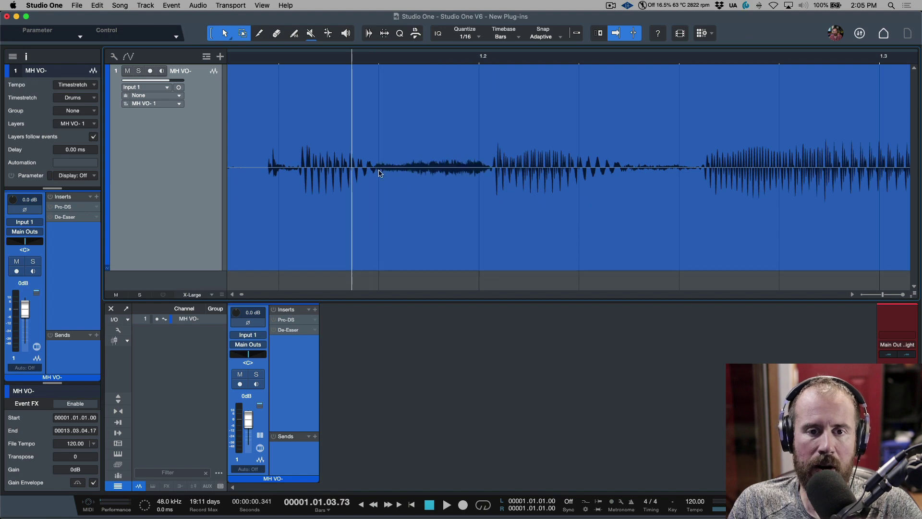
# Select the sibilant burst from 1.1.3.98 to just past beat 1.2 and lower its gain envelope to about -3.0 dB
pyautogui.click(377, 145)
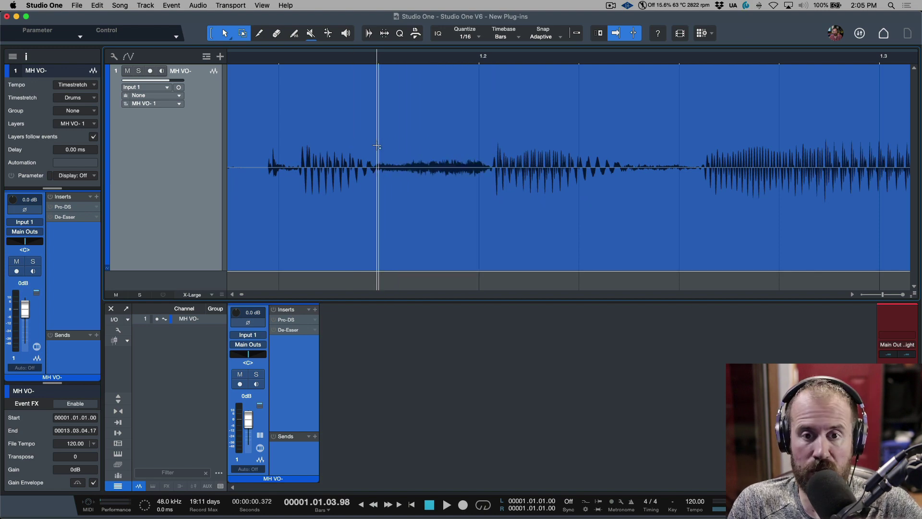
pyautogui.press('super+z')
pyautogui.moveTo(433, 97); pyautogui.dragTo(434, 103)
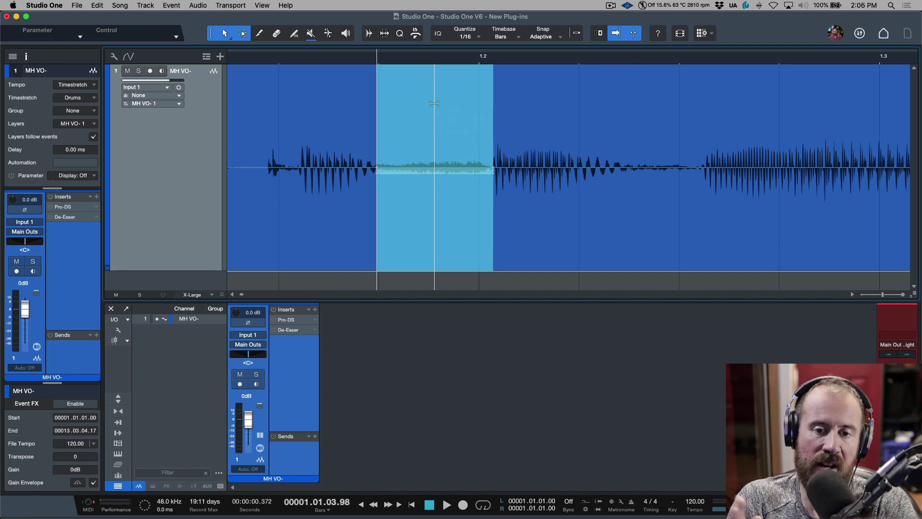
pyautogui.moveTo(434, 100); pyautogui.dragTo(436, 103)
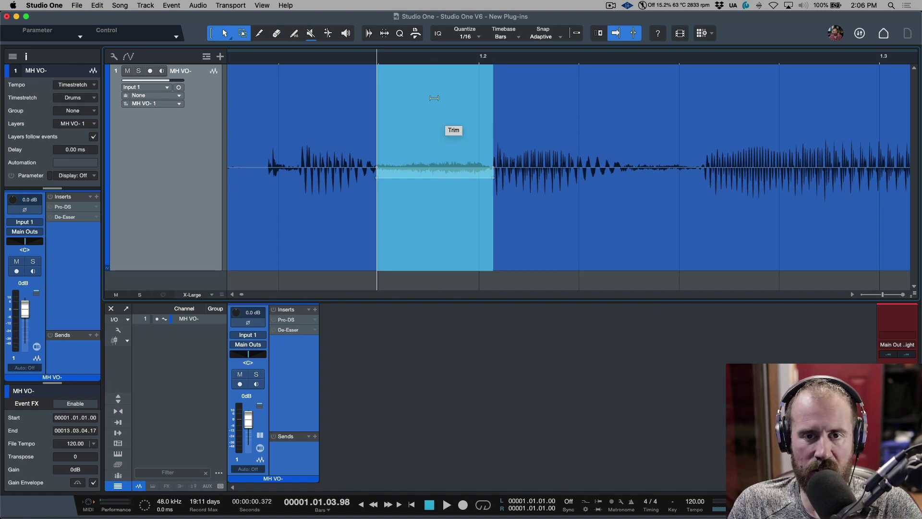
pyautogui.moveTo(435, 93); pyautogui.dragTo(435, 94)
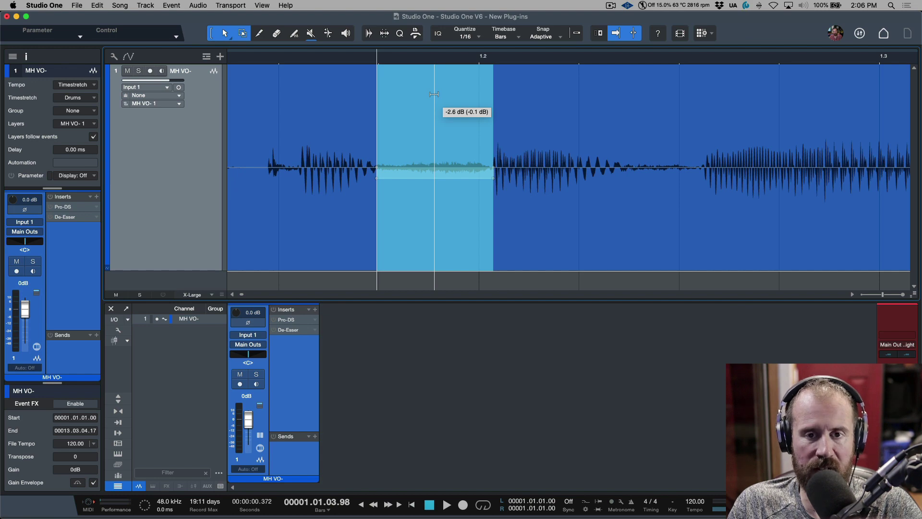
pyautogui.moveTo(434, 94); pyautogui.dragTo(433, 96)
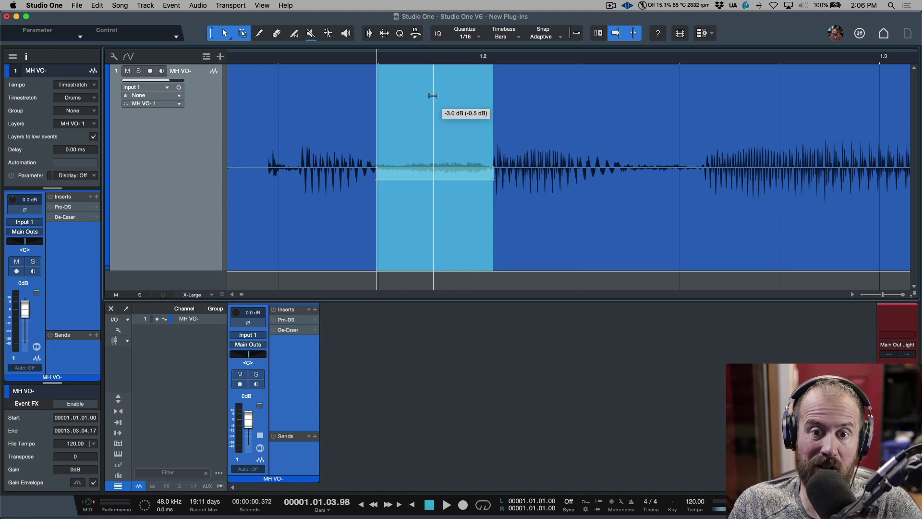
pyautogui.moveTo(433, 96); pyautogui.dragTo(433, 95)
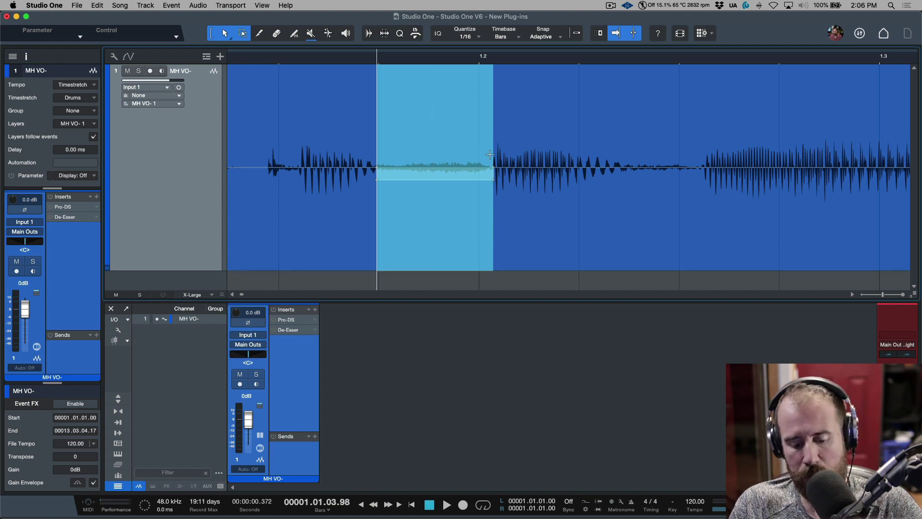
# Play the opening of the voice-over from just before the first word to hear the lowered sibilance
pyautogui.press('w')
pyautogui.press('w')
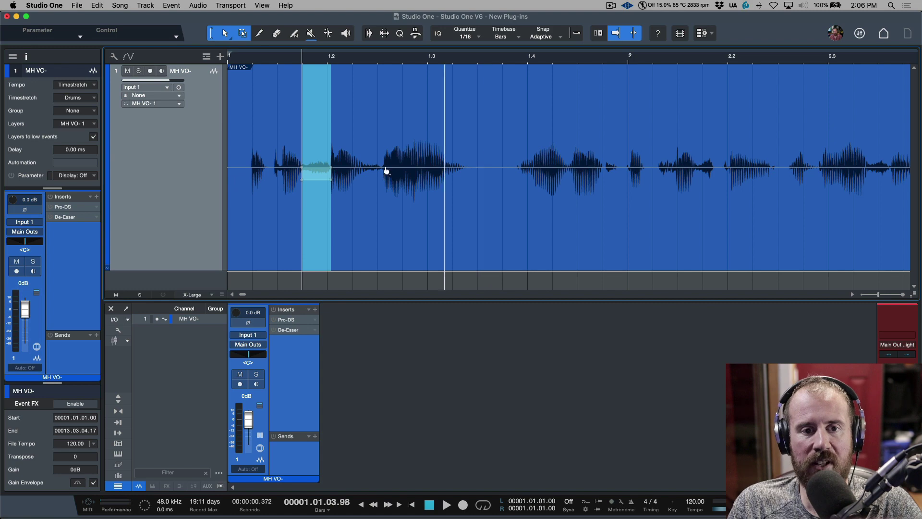
pyautogui.click(249, 142)
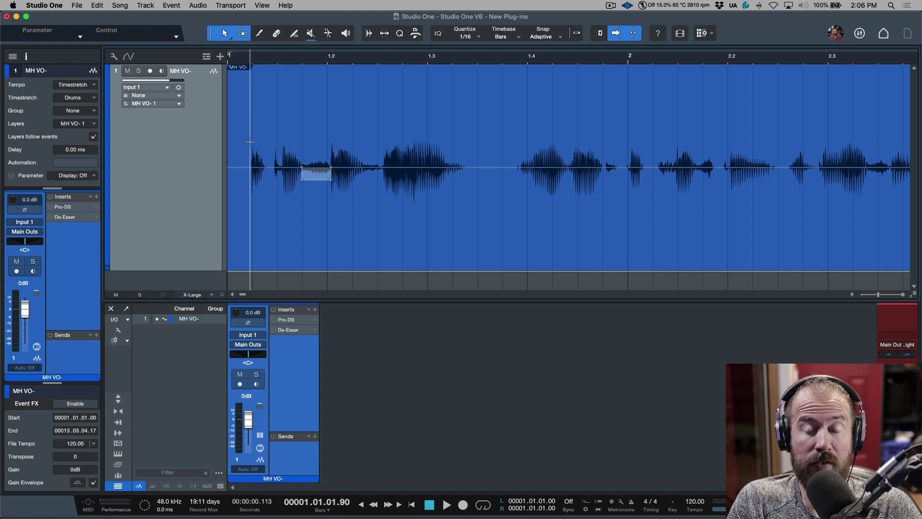
pyautogui.press('Left')
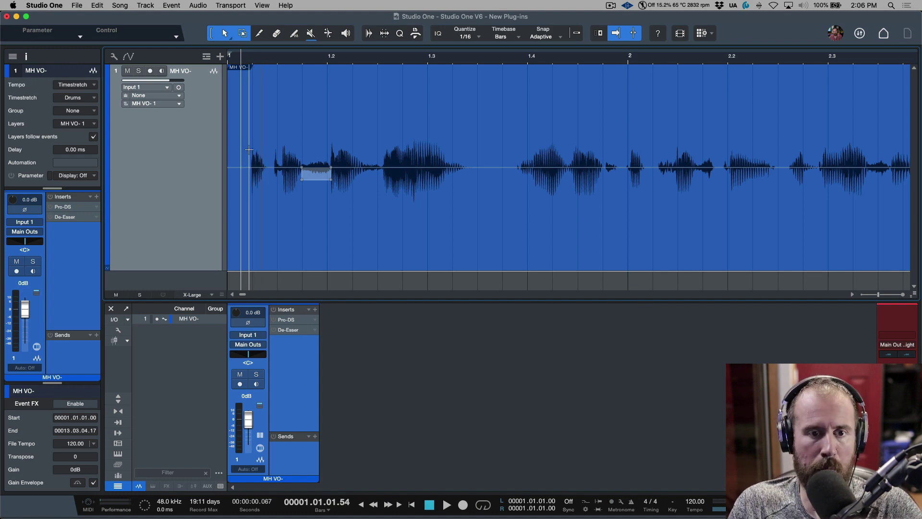
pyautogui.click(244, 150)
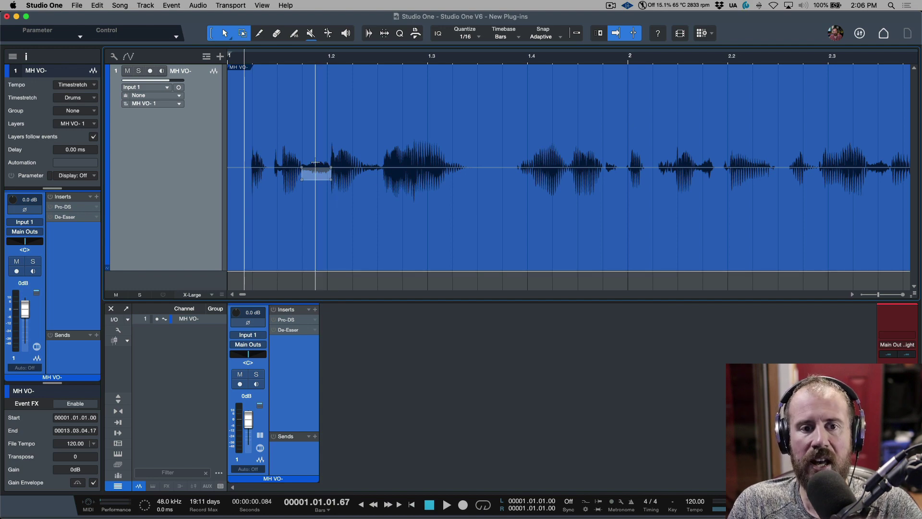
pyautogui.press('space')
pyautogui.press('space')
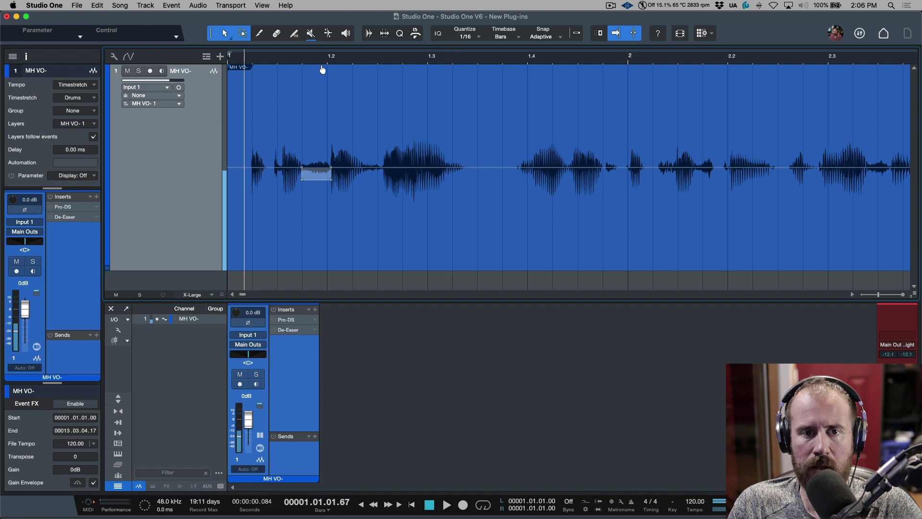
pyautogui.click(212, 33)
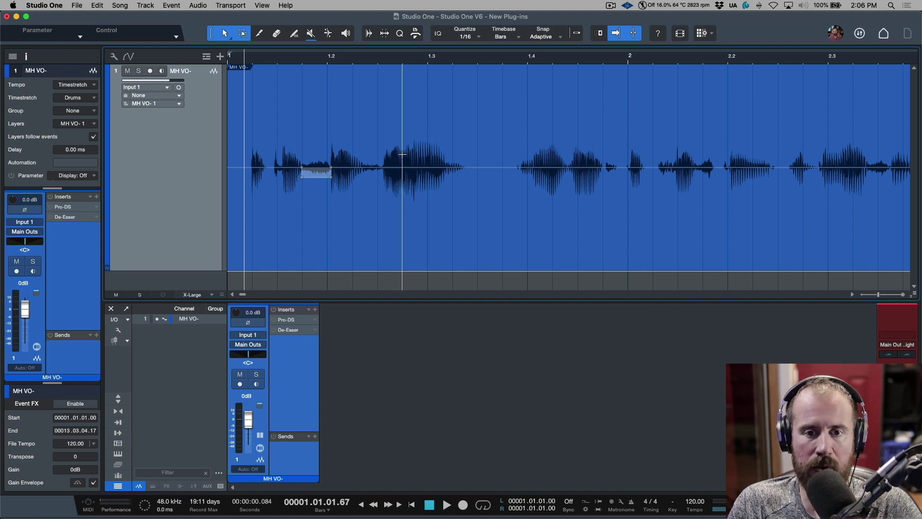
# Select the sibilant section from 2.1.3.66 to 2.1.4.54 and lower its gain envelope slightly
pyautogui.click(370, 155)
pyautogui.scroll(4, 407, 174)
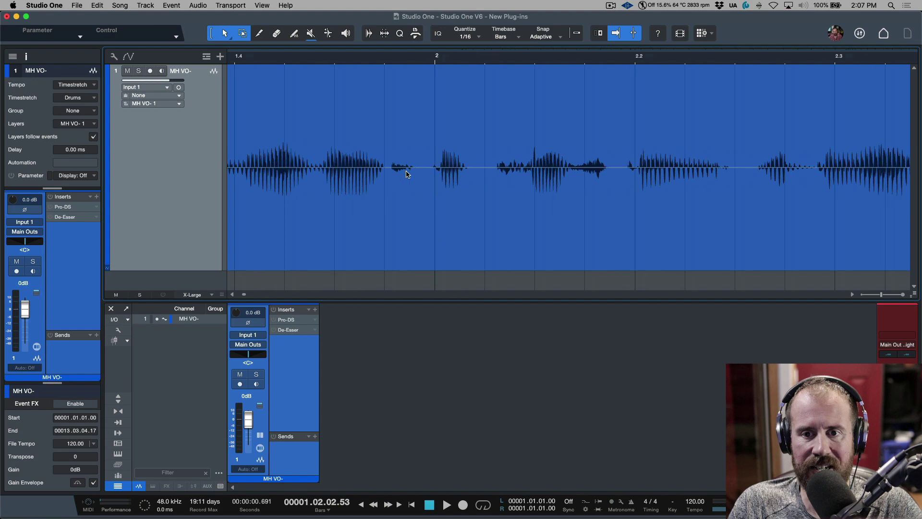
pyautogui.moveTo(596, 168); pyautogui.dragTo(552, 170)
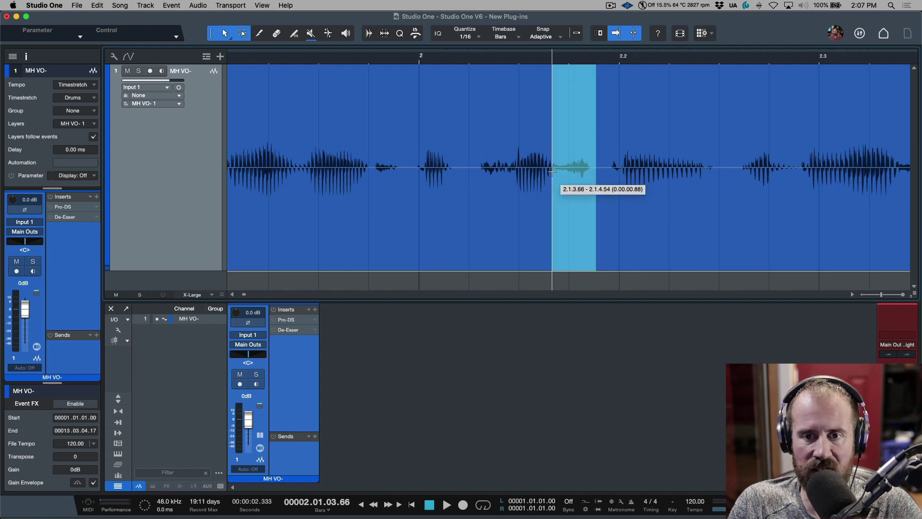
pyautogui.click(620, 124)
# Select the short sibilant section starting at 2.3.2.48 and lower its gain envelope slightly
pyautogui.scroll(-4, 616, 134)
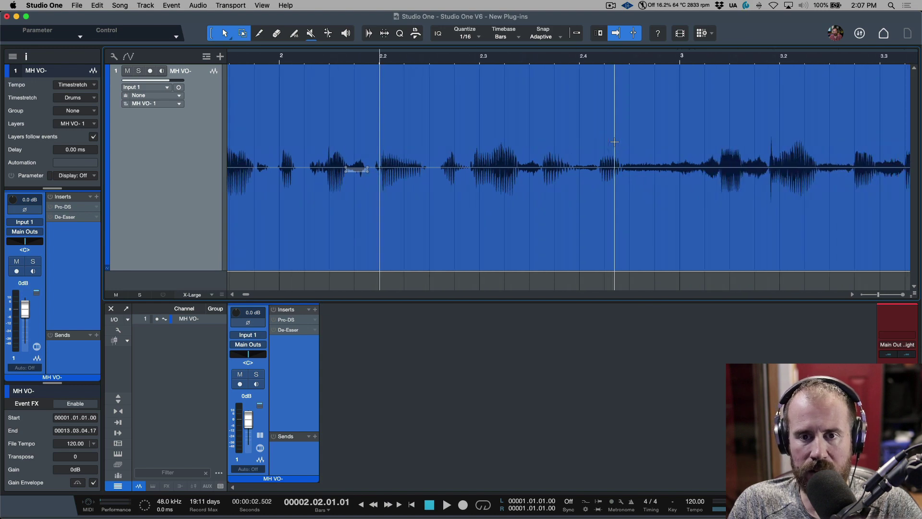
pyautogui.hscroll(3, 614, 142)
pyautogui.click(444, 129)
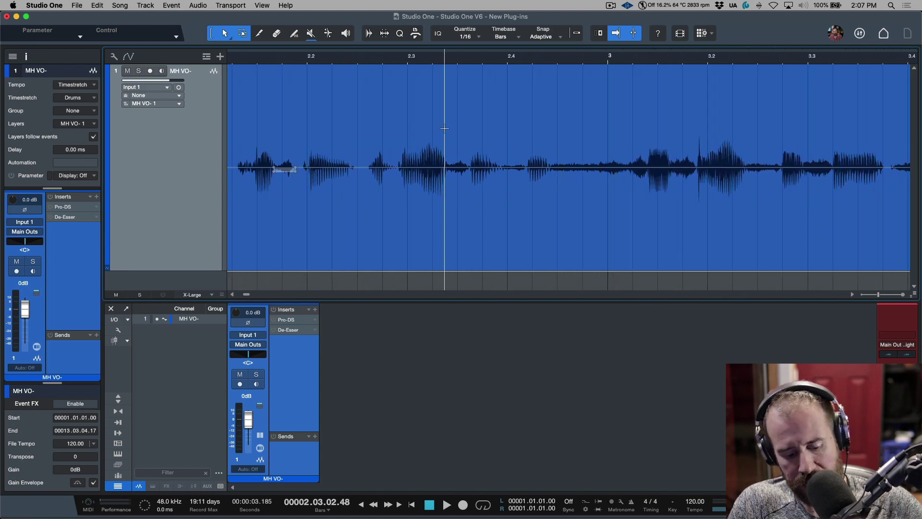
pyautogui.moveTo(444, 128); pyautogui.dragTo(469, 108)
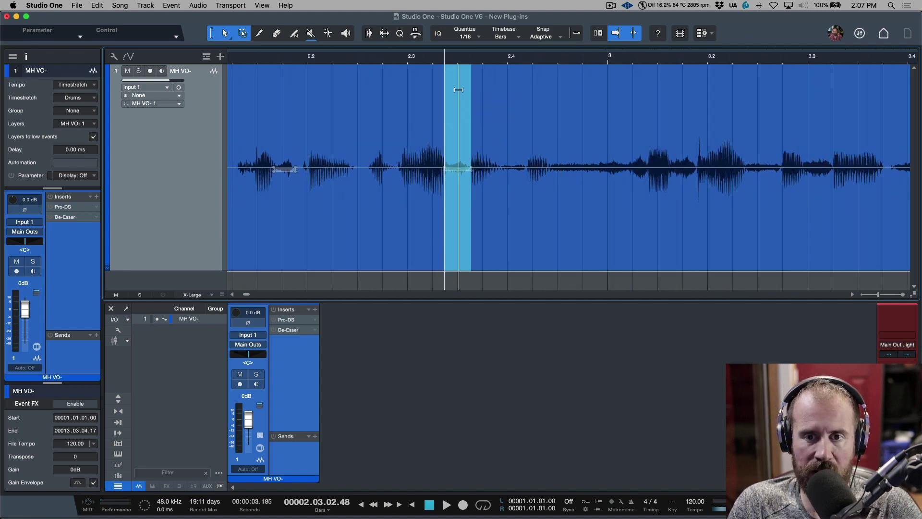
# Lower the gain envelope over the long sibilant section from 2.4.2.70 to past bar 3, with its second half at about -3.2 dB
pyautogui.moveTo(550, 132); pyautogui.dragTo(609, 110)
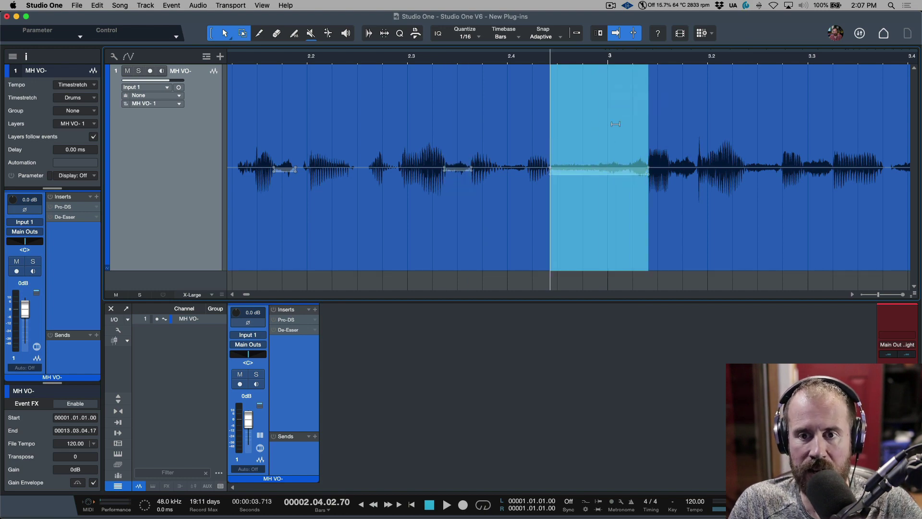
pyautogui.click(640, 159)
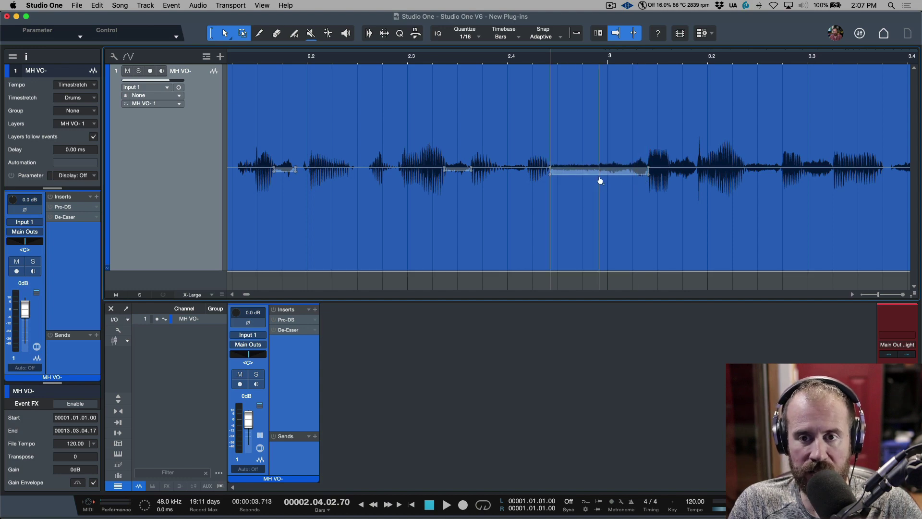
pyautogui.moveTo(600, 180); pyautogui.dragTo(625, 110)
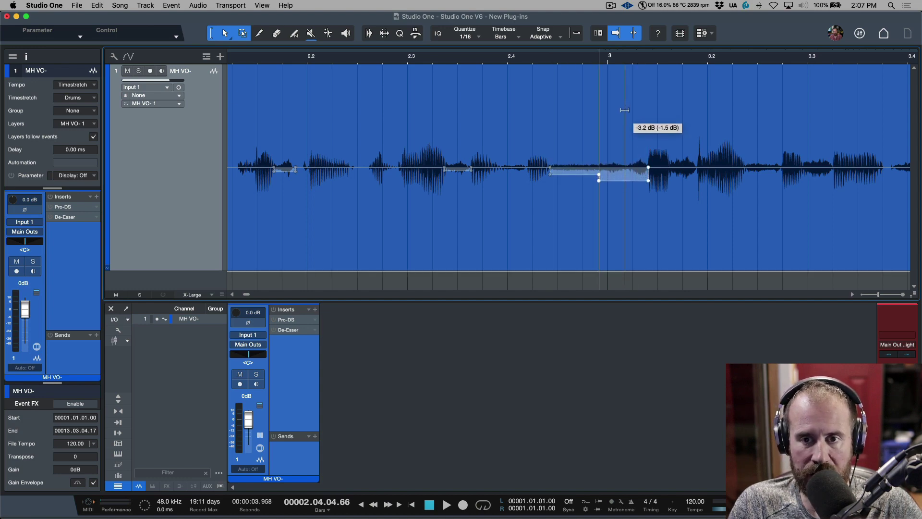
# Lower the gain envelope slightly over the sibilant sections starting at 3.1.3.46 and 3.2.4.81
pyautogui.moveTo(669, 138); pyautogui.dragTo(697, 127)
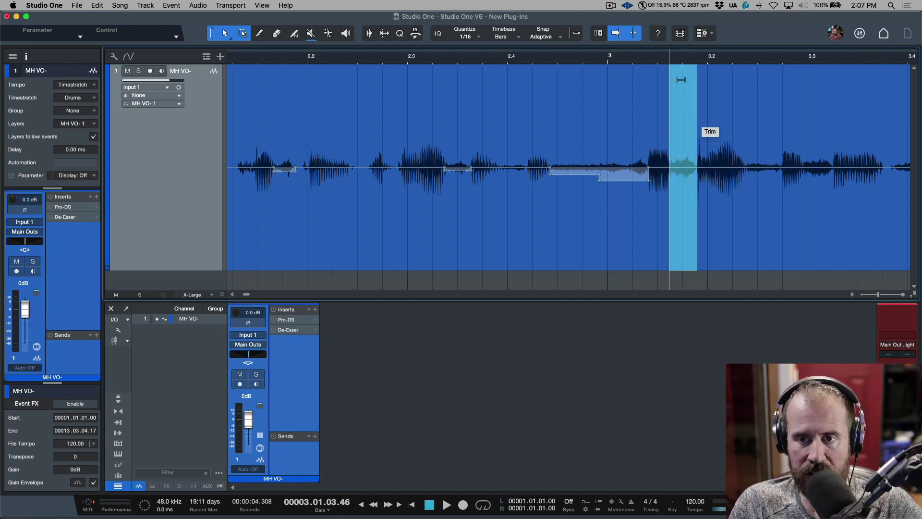
pyautogui.moveTo(682, 80); pyautogui.dragTo(682, 86)
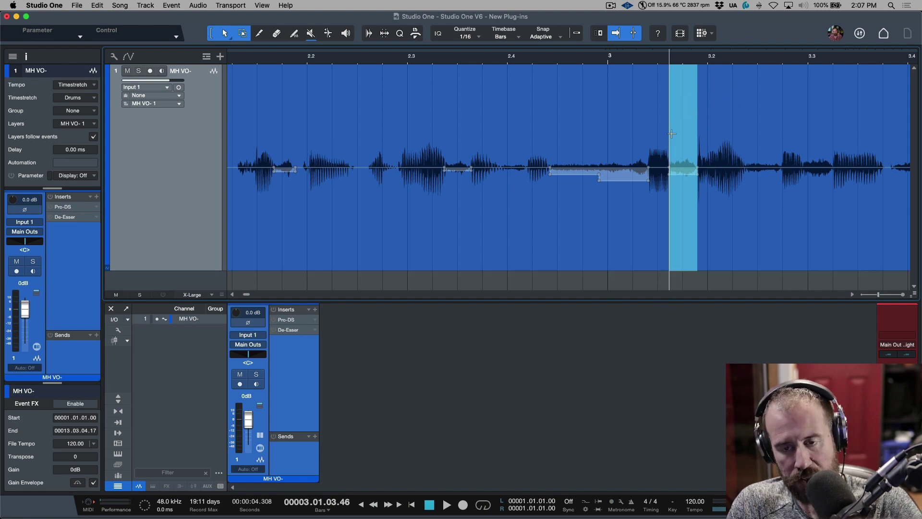
pyautogui.scroll(5, 668, 132)
pyautogui.hscroll(10, 656, 175)
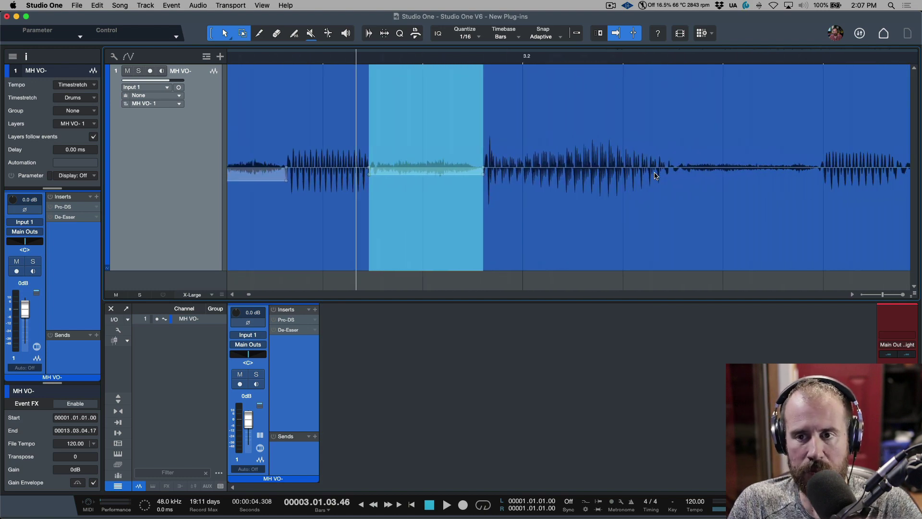
pyautogui.moveTo(544, 128); pyautogui.dragTo(659, 137)
pyautogui.moveTo(615, 100); pyautogui.dragTo(616, 106)
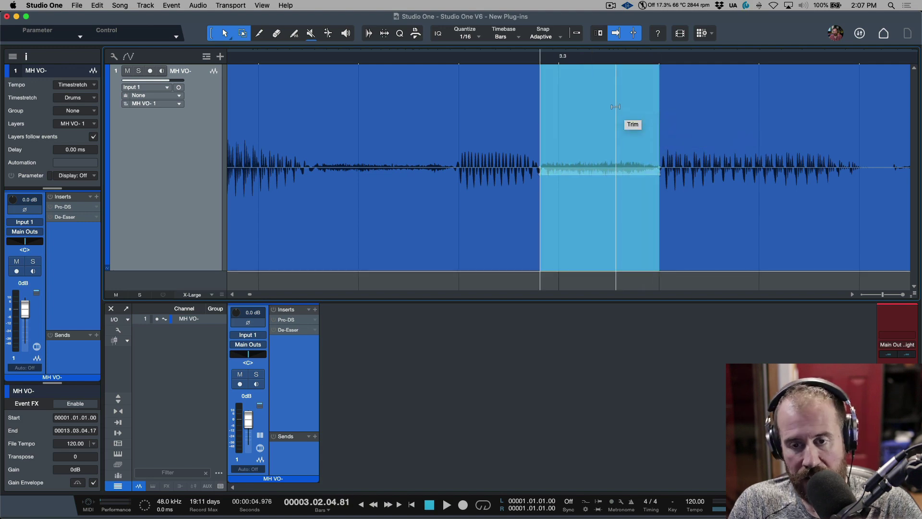
# Lower the gain envelope slightly over the sibilance around beat 3.4, and to about -4.7 dB from 3.4.4.58 to just past bar 4
pyautogui.press('w')
pyautogui.hscroll(5, 616, 107)
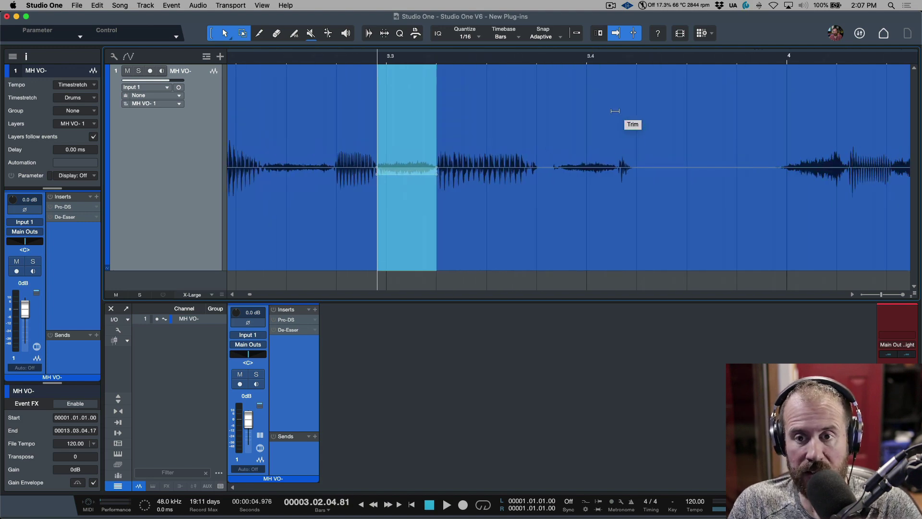
pyautogui.moveTo(550, 135); pyautogui.dragTo(713, 110)
pyautogui.hscroll(-3, 632, 129)
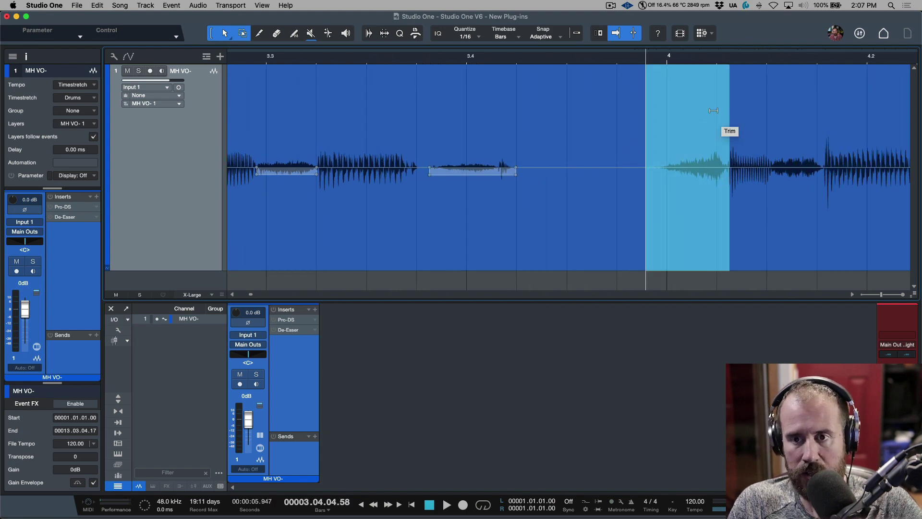
pyautogui.moveTo(709, 78); pyautogui.dragTo(709, 99)
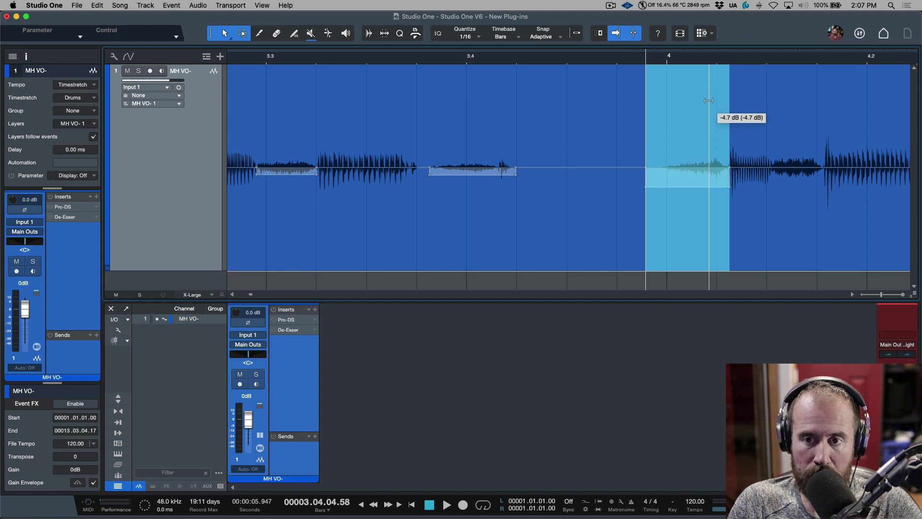
# Lower the gain envelope slightly over bar 4's sibilant sections starting at 4.1.3.08, just before beat 4.3, and at 4.3.1.65
pyautogui.moveTo(771, 135); pyautogui.dragTo(824, 132)
pyautogui.moveTo(795, 88)
pyautogui.mouseDown()
pyautogui.moveTo(794, 116)
pyautogui.moveTo(795, 99)
pyautogui.mouseUp()
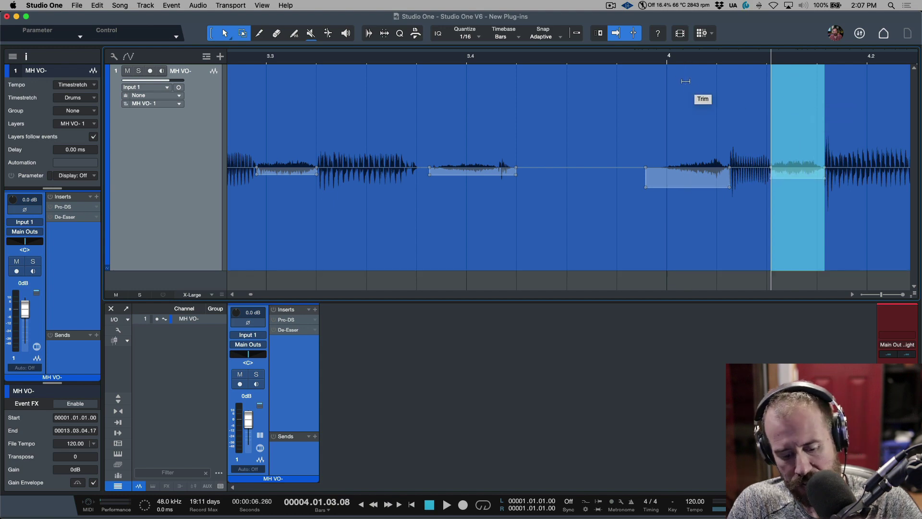
pyautogui.hscroll(10, 694, 143)
pyautogui.moveTo(684, 129); pyautogui.dragTo(738, 129)
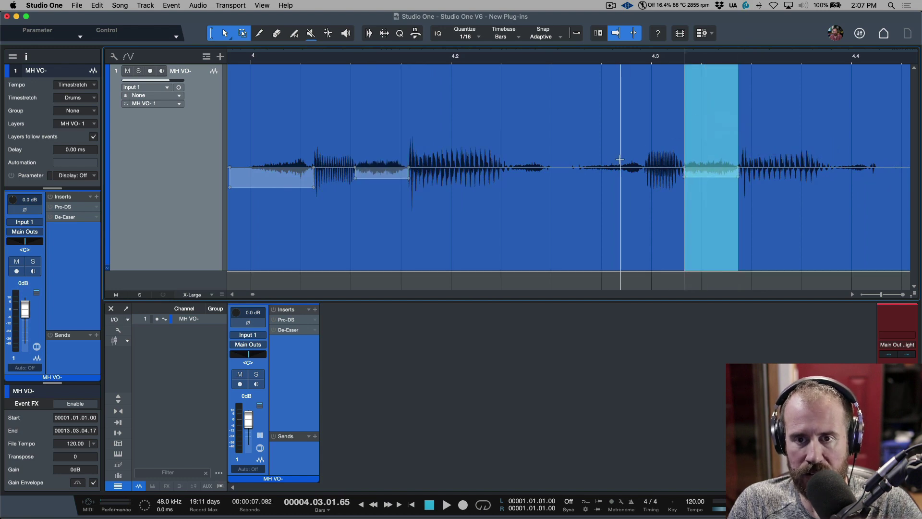
pyautogui.moveTo(572, 140); pyautogui.dragTo(644, 140)
pyautogui.moveTo(616, 107); pyautogui.dragTo(554, 134)
# Lower the gain envelope slightly over the sibilant section across the start of bar 5 and the one starting at 5.1.2.78
pyautogui.hscroll(20, 650, 126)
pyautogui.moveTo(582, 101); pyautogui.dragTo(582, 105)
pyautogui.moveTo(661, 124); pyautogui.dragTo(720, 121)
pyautogui.moveTo(702, 88); pyautogui.dragTo(702, 90)
pyautogui.hscroll(10, 711, 144)
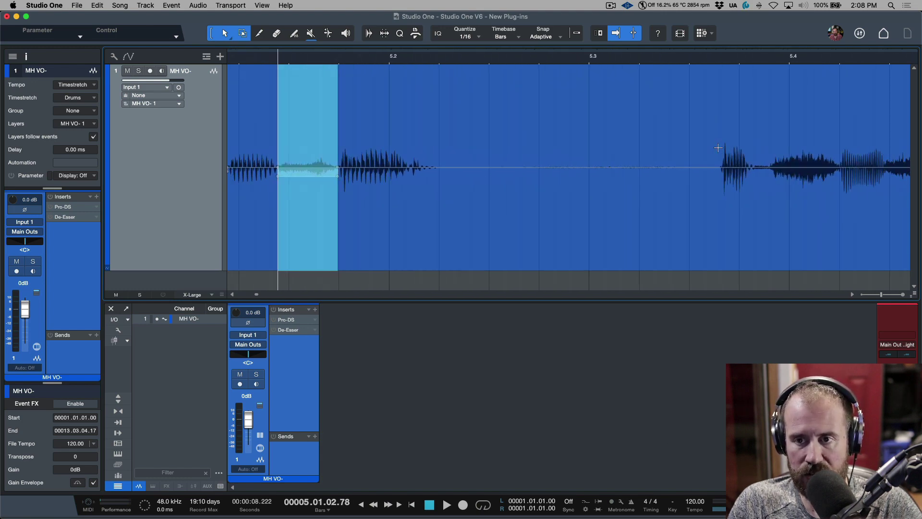
# Lower the gain envelope strongly over the sibilant section around beat 5.4 and moderately over the one starting at 5.4.2.91
pyautogui.hscroll(2, 718, 148)
pyautogui.moveTo(583, 128); pyautogui.dragTo(644, 120)
pyautogui.moveTo(620, 91); pyautogui.dragTo(623, 119)
pyautogui.moveTo(690, 123); pyautogui.dragTo(745, 127)
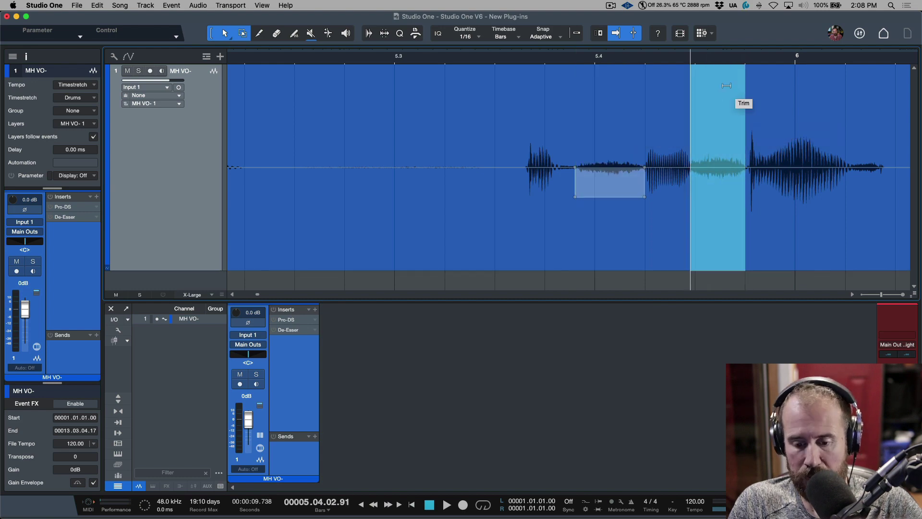
pyautogui.moveTo(727, 86); pyautogui.dragTo(728, 100)
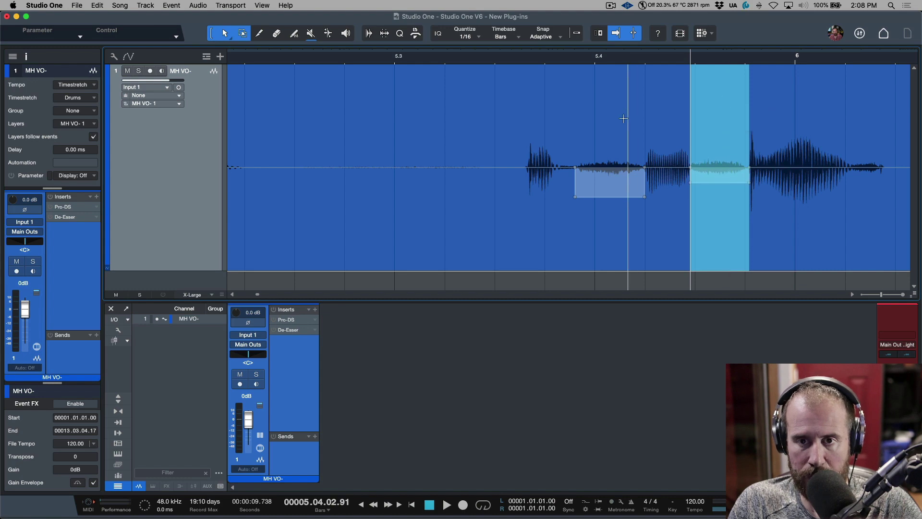
pyautogui.moveTo(617, 89); pyautogui.dragTo(620, 98)
# Play the voice-over from the beginning into bar 5 to hear all the lowered sibilant sections
pyautogui.press('w')
pyautogui.press('w')
pyautogui.press('w')
pyautogui.press('w')
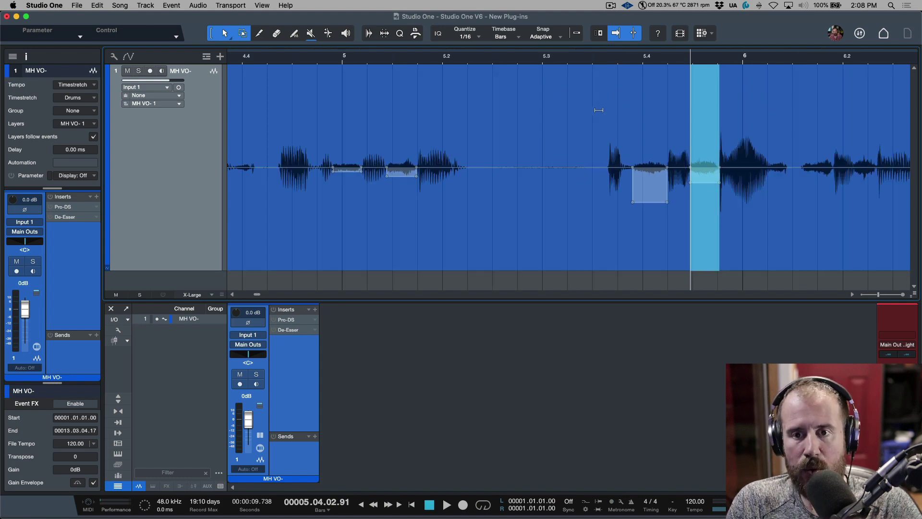
pyautogui.click(576, 222)
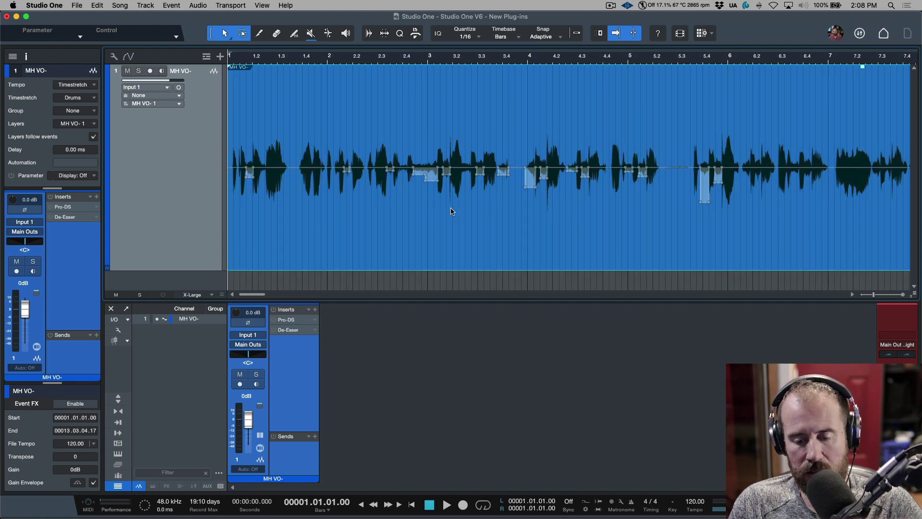
pyautogui.press('space')
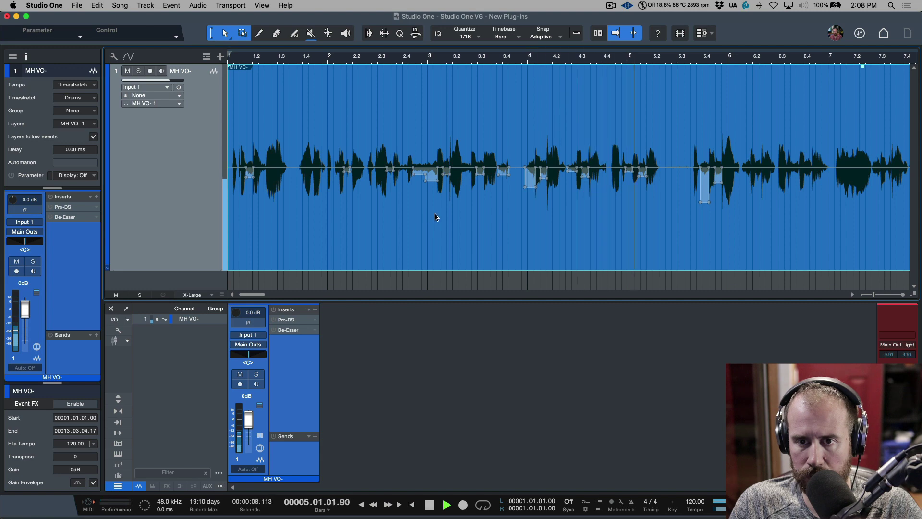
pyautogui.press('space')
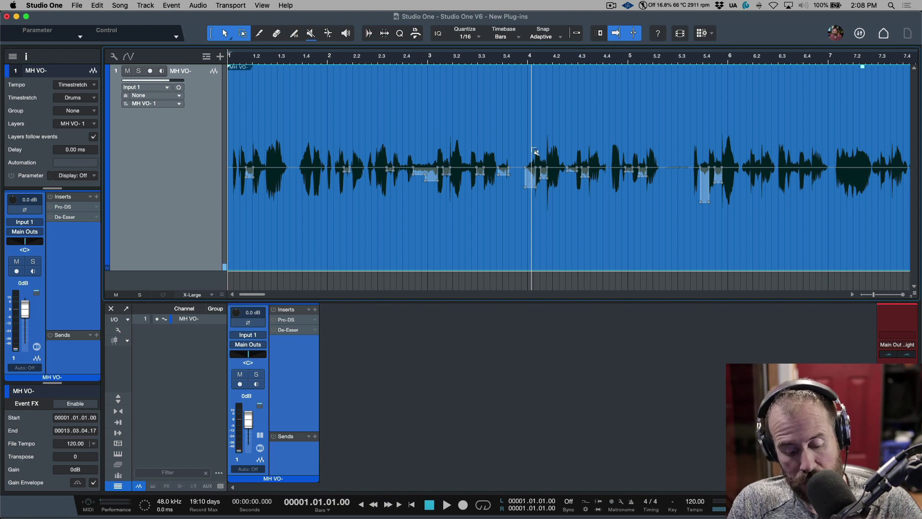
# Try an extreme gain reduction on the first sibilant section just before beat 1.2, playing it back before undoing it
pyautogui.press('e')
pyautogui.press('e')
pyautogui.press('e')
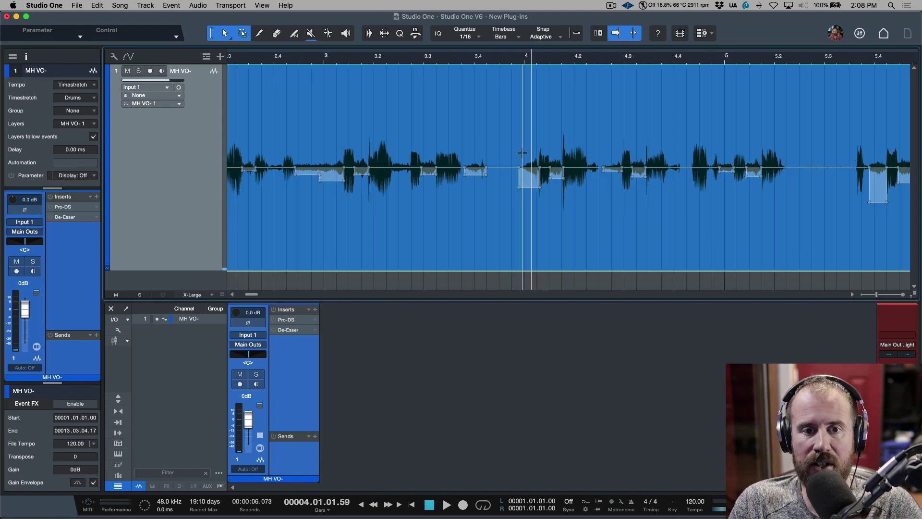
pyautogui.hscroll(-3, 522, 153)
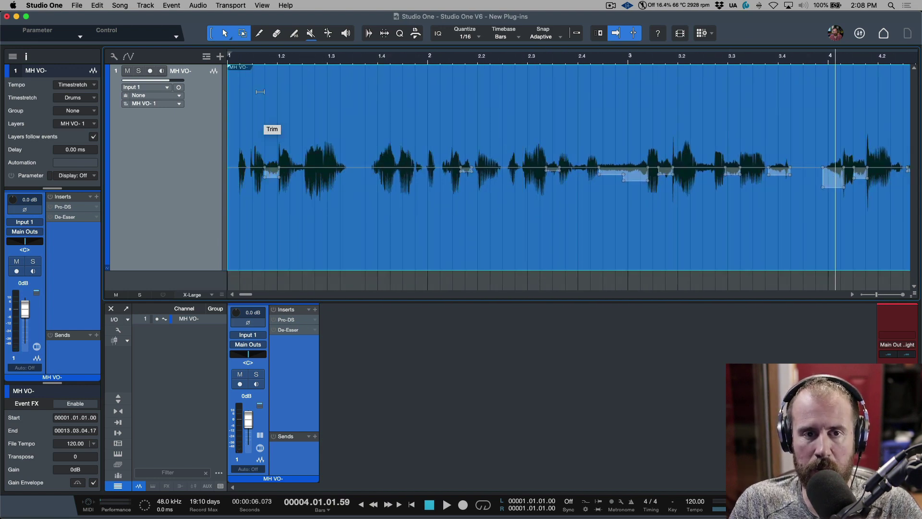
pyautogui.moveTo(272, 85); pyautogui.dragTo(271, 145)
pyautogui.press('space')
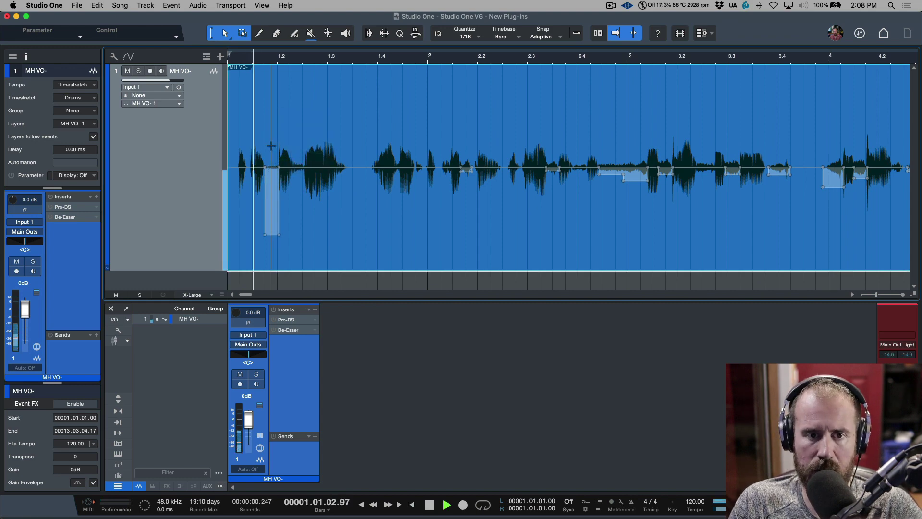
pyautogui.press('space')
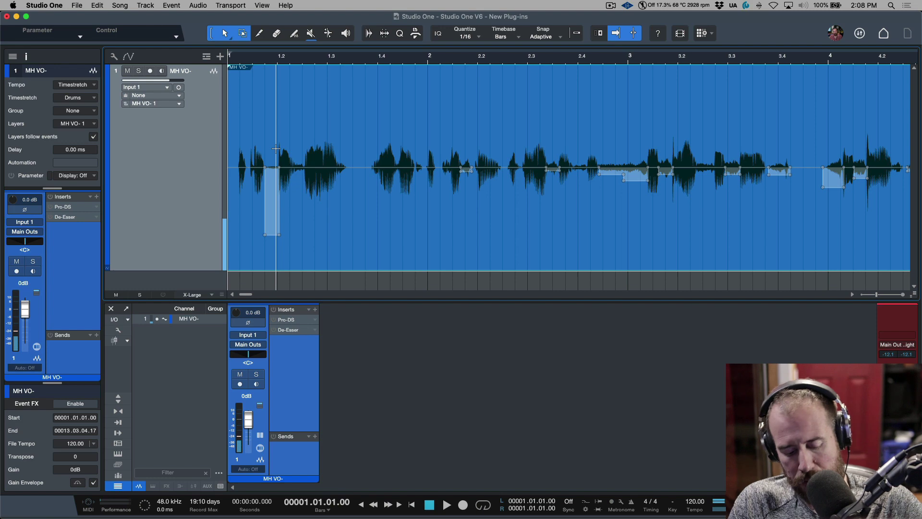
pyautogui.press('super+z')
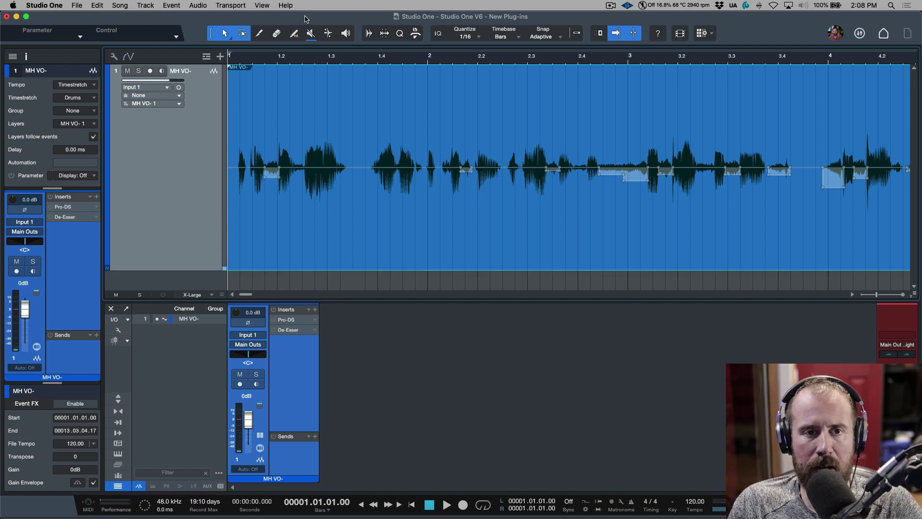
# Turn off the Return to Start on Stop transport option
pyautogui.click(230, 6)
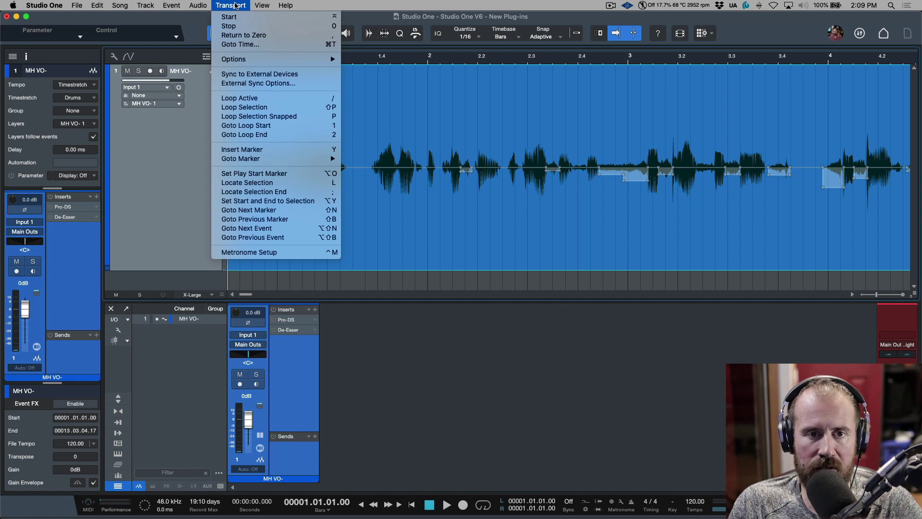
pyautogui.moveTo(243, 63)
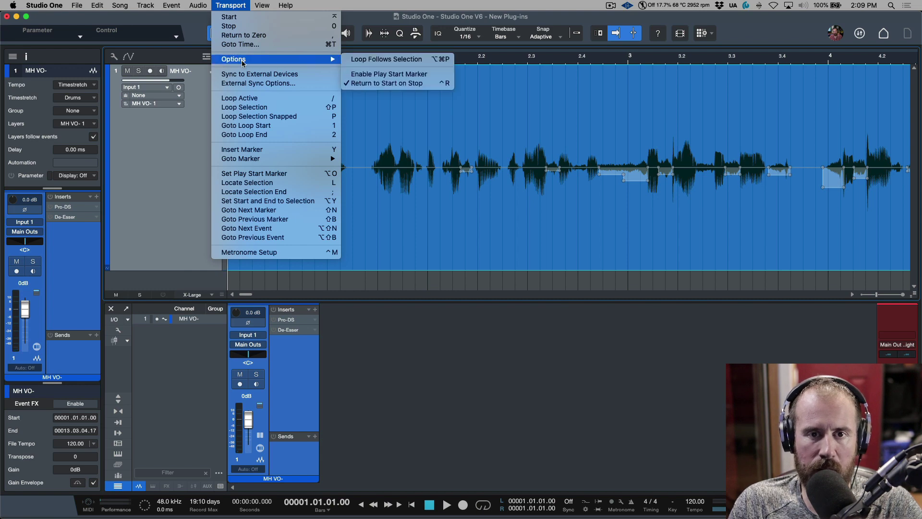
pyautogui.click(394, 86)
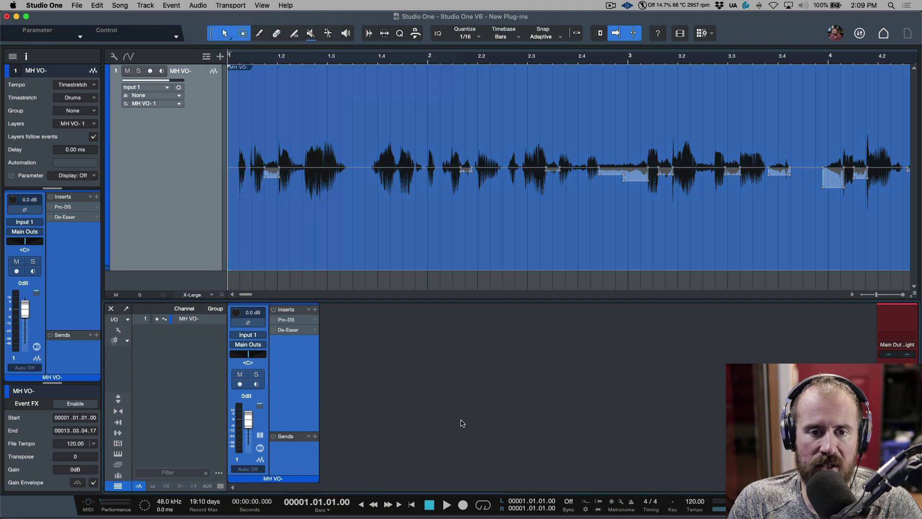
# Play the opening and lower the gain envelope of the first sibilant section before beat 1.2 slightly more
pyautogui.press('space')
pyautogui.click(269, 92)
pyautogui.click(254, 139)
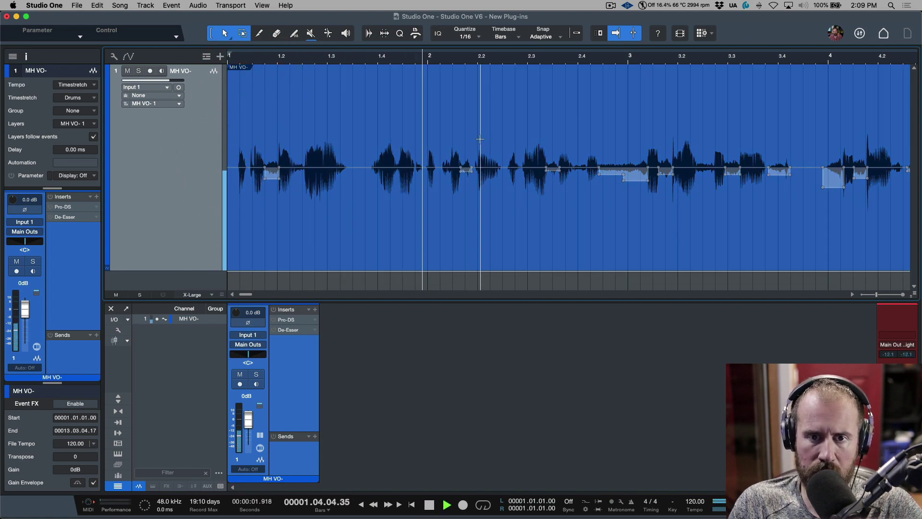
pyautogui.press('space')
# Lower the gain envelope of the sibilant sections just before beat 2.2 and after beat 2.3 slightly more, and play them back
pyautogui.click(463, 113)
pyautogui.click(441, 127)
pyautogui.moveTo(552, 116); pyautogui.dragTo(550, 110)
pyautogui.press('space')
pyautogui.click(500, 121)
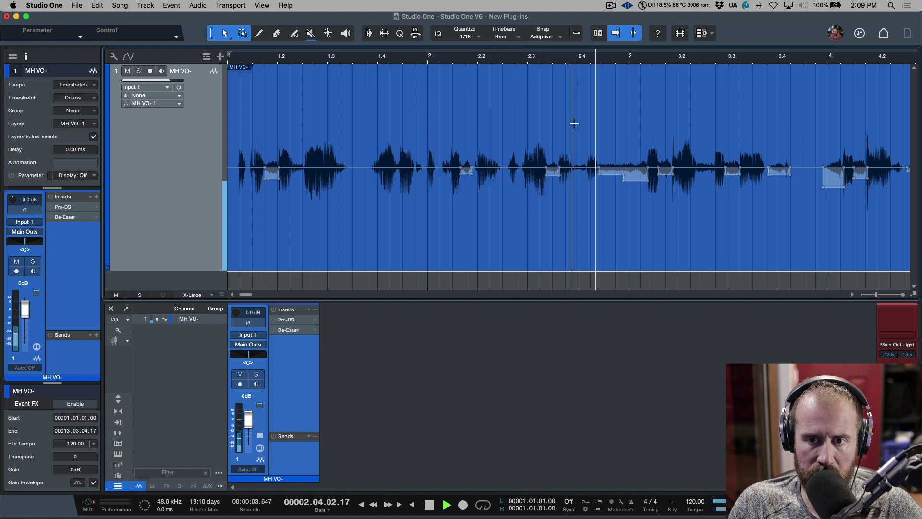
pyautogui.press('space')
# Lower the sibilant sections from the start of bar 3 through beat 3.4 slightly more, and play that passage back
pyautogui.moveTo(664, 94); pyautogui.dragTo(637, 104)
pyautogui.moveTo(732, 114); pyautogui.dragTo(749, 114)
pyautogui.click(772, 113)
pyautogui.click(580, 142)
pyautogui.press('space')
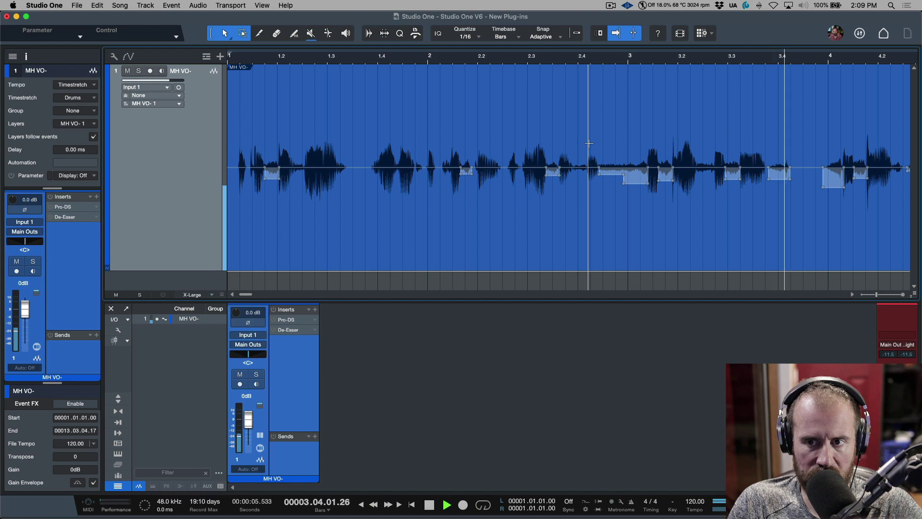
pyautogui.press('space')
# Lower the sibilant section in beat 4.1 to about -2.9 dB, and those just after beat 4.3 and before beat 5.2 slightly more
pyautogui.click(617, 108)
pyautogui.click(641, 101)
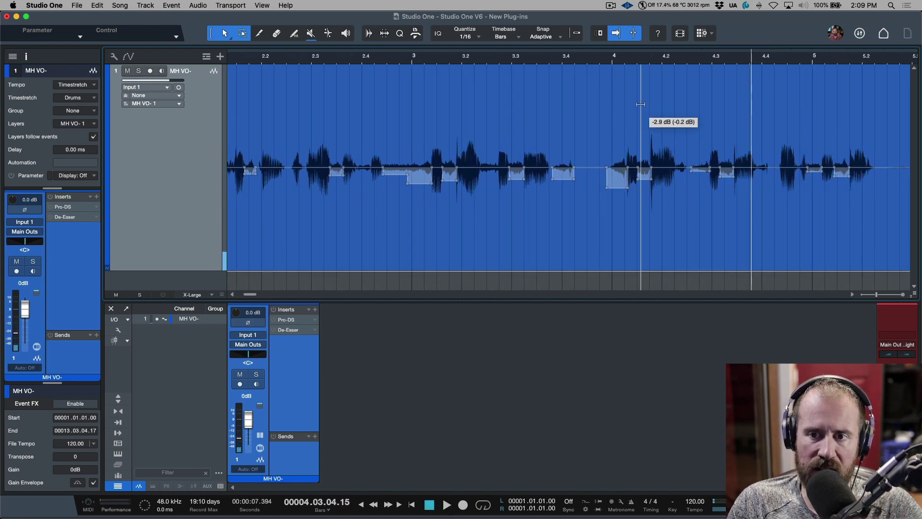
pyautogui.click(699, 111)
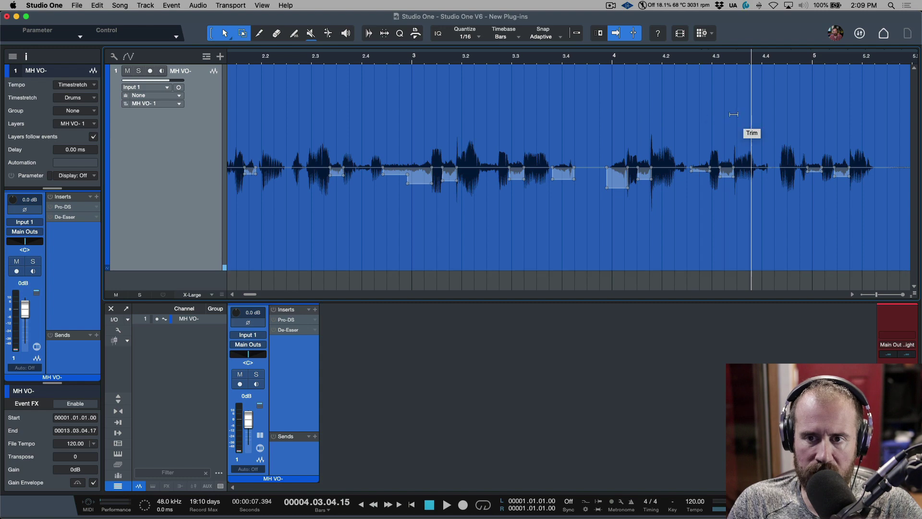
pyautogui.moveTo(728, 105); pyautogui.dragTo(728, 110)
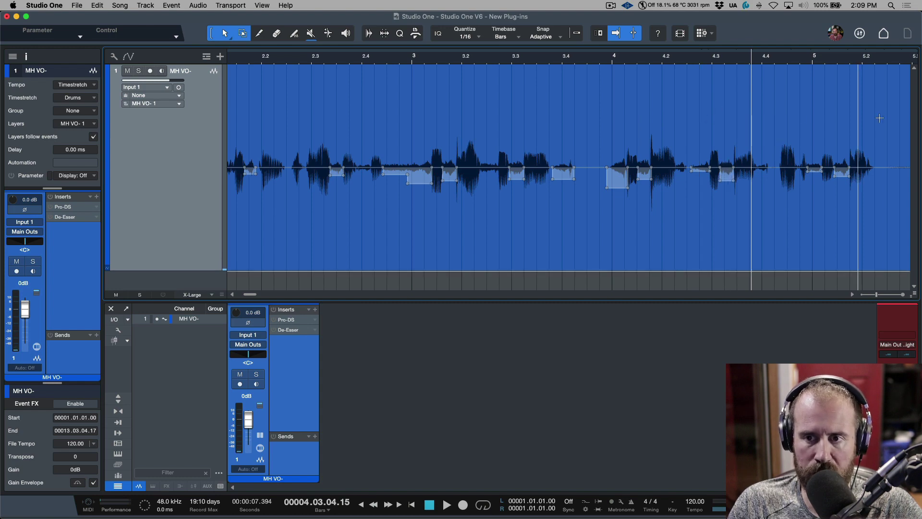
pyautogui.moveTo(843, 108); pyautogui.dragTo(843, 112)
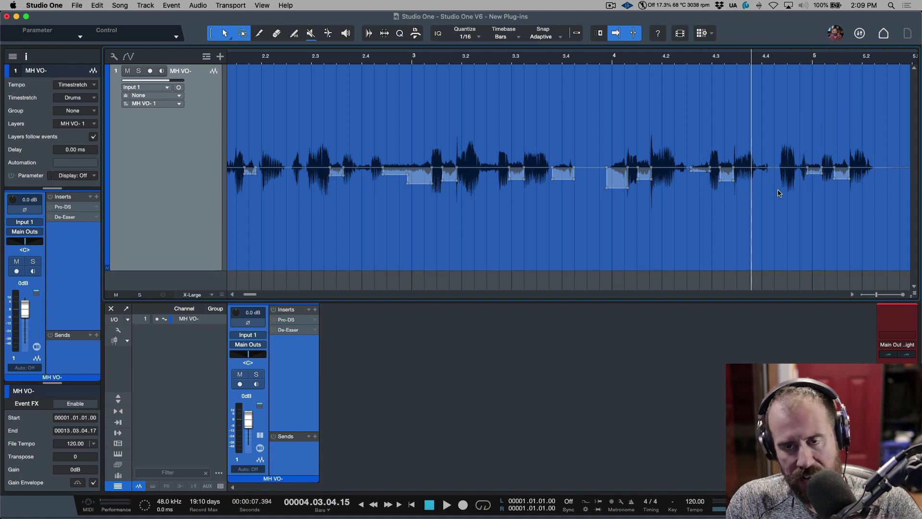
# Return to the start of the song and toggle the gain envelope bypass on the whole voice-over event, ending with it bypassed
pyautogui.press('w')
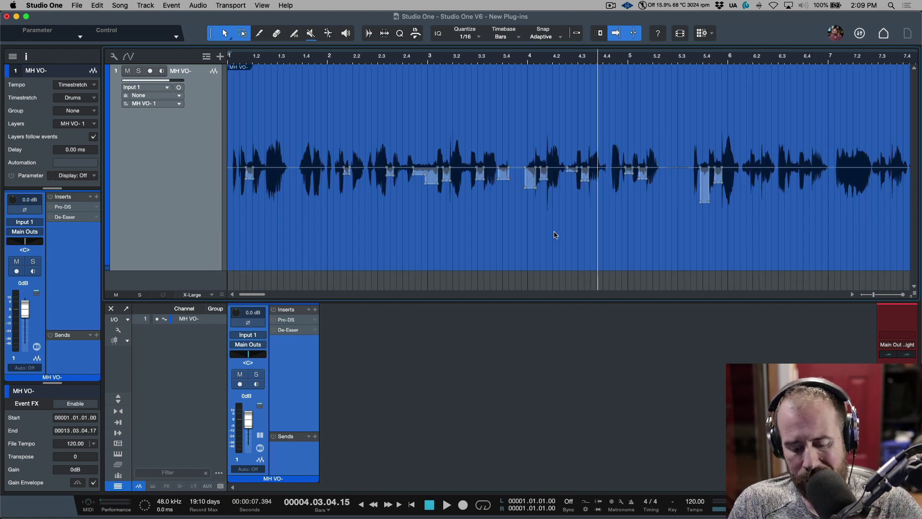
pyautogui.press(',')
pyautogui.rightClick(419, 207)
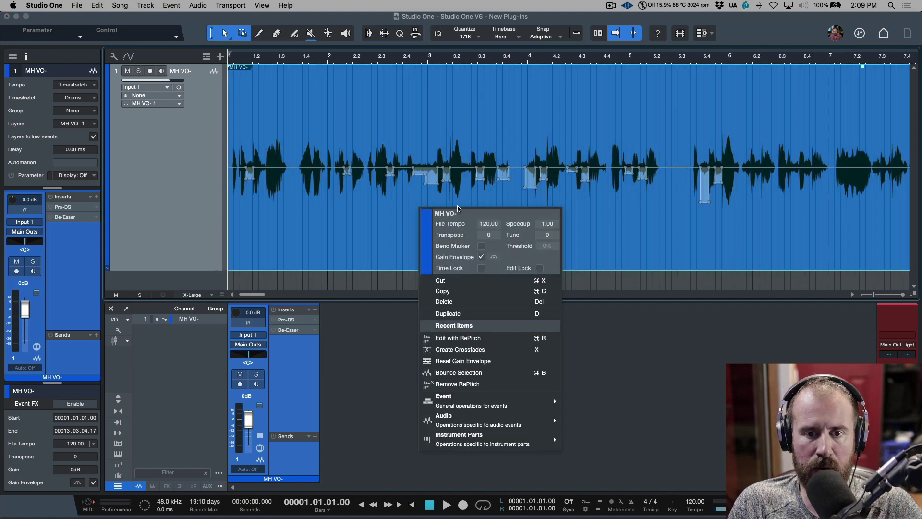
pyautogui.click(493, 258)
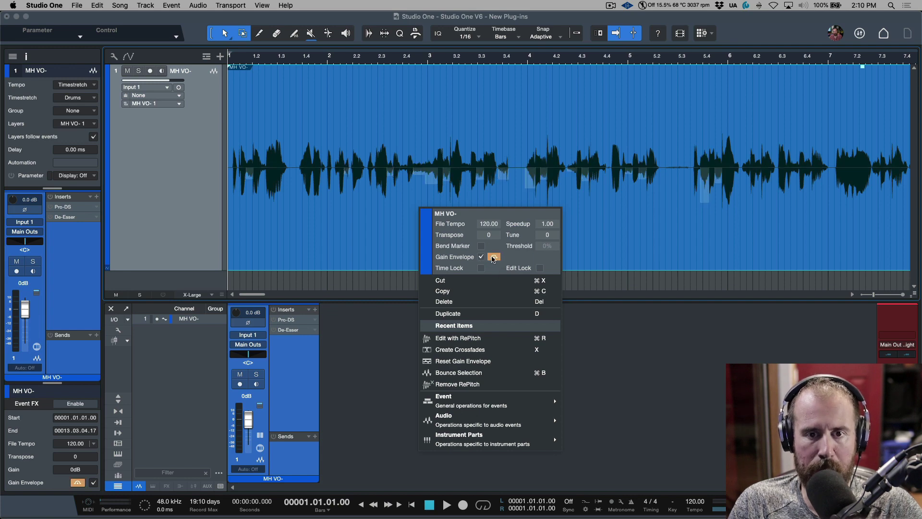
pyautogui.click(493, 258)
pyautogui.click(493, 258)
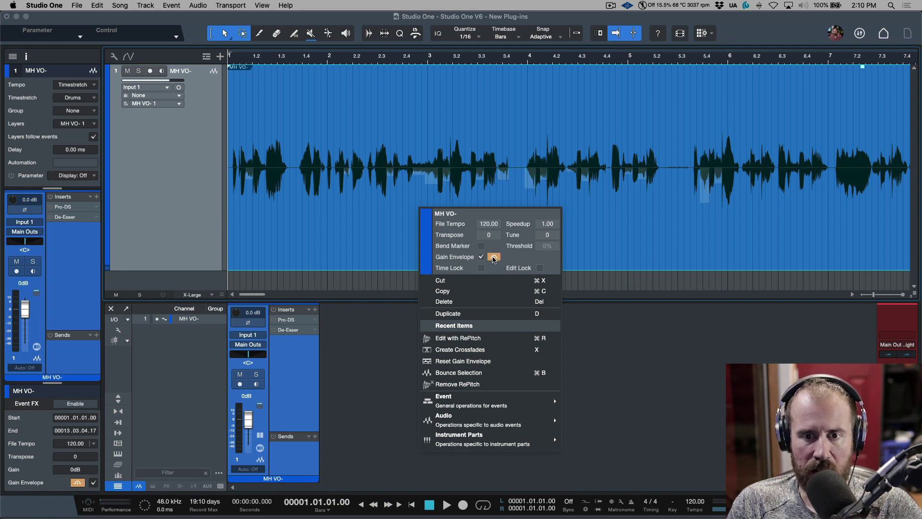
# Play the voice-over from the start into bar 4 with the gain envelope bypassed
pyautogui.click(631, 347)
pyautogui.press('space')
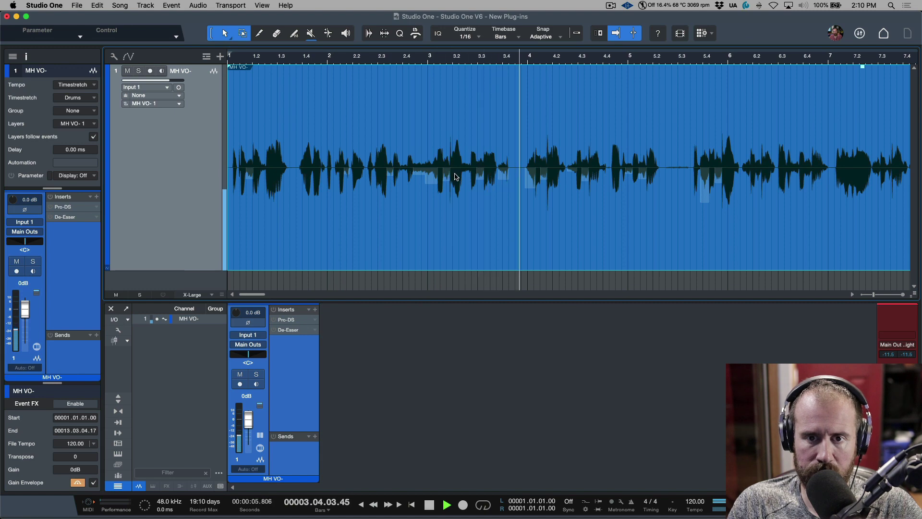
pyautogui.press('space')
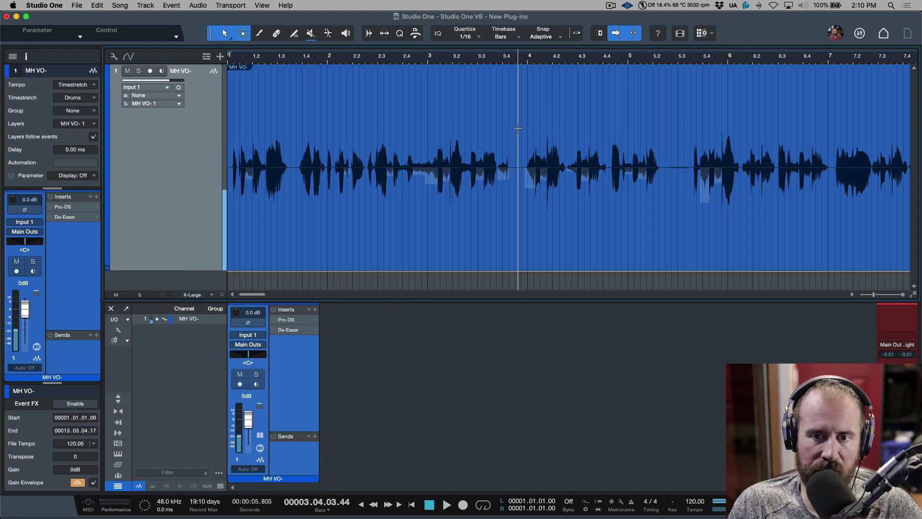
pyautogui.press('space')
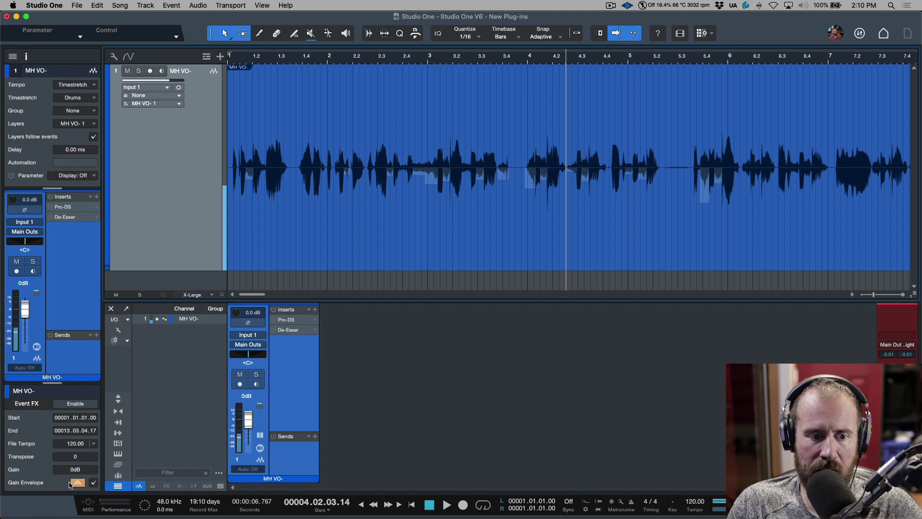
# Turn off the gain envelope bypass and replay the bar 4 passage to compare it with the bypassed version
pyautogui.click(77, 482)
pyautogui.press('space')
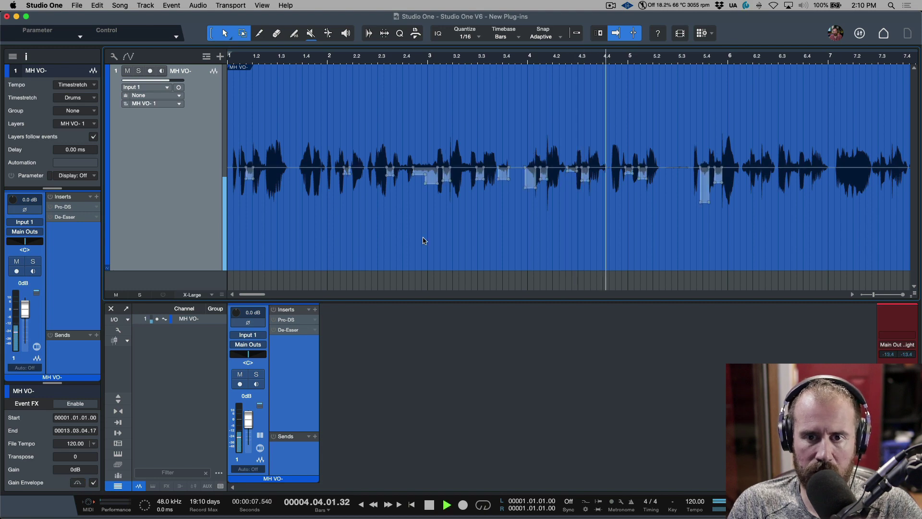
pyautogui.press('space')
pyautogui.press('space')
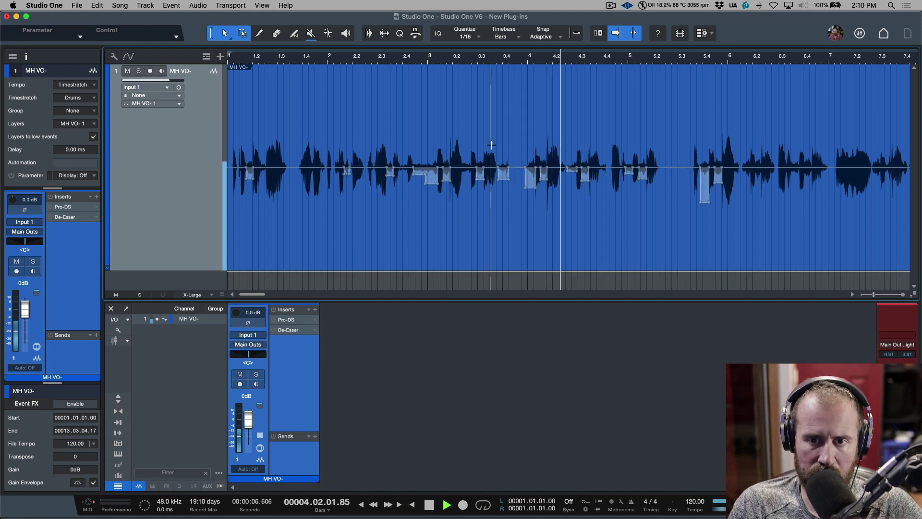
pyautogui.press('space')
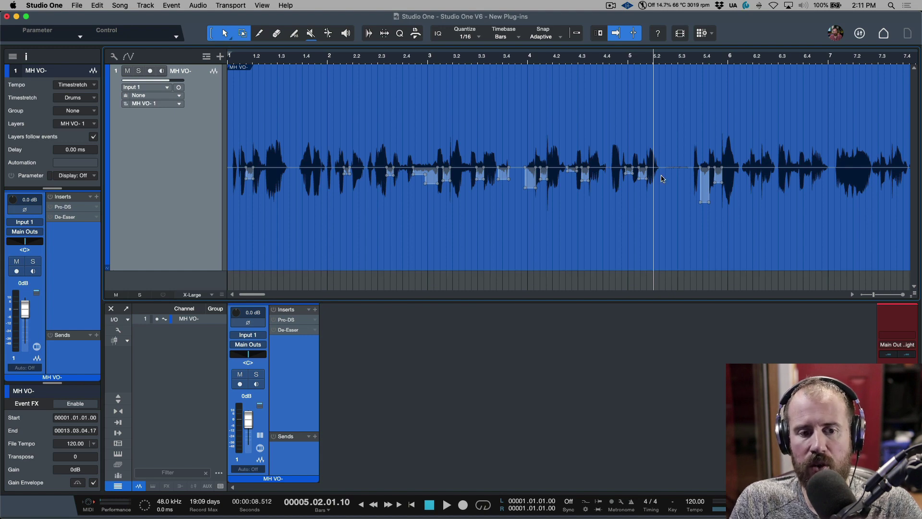
# Select the voice-over event, return to the start of the song and open the event for editing with Melodyne
pyautogui.click(461, 236)
pyautogui.press(',')
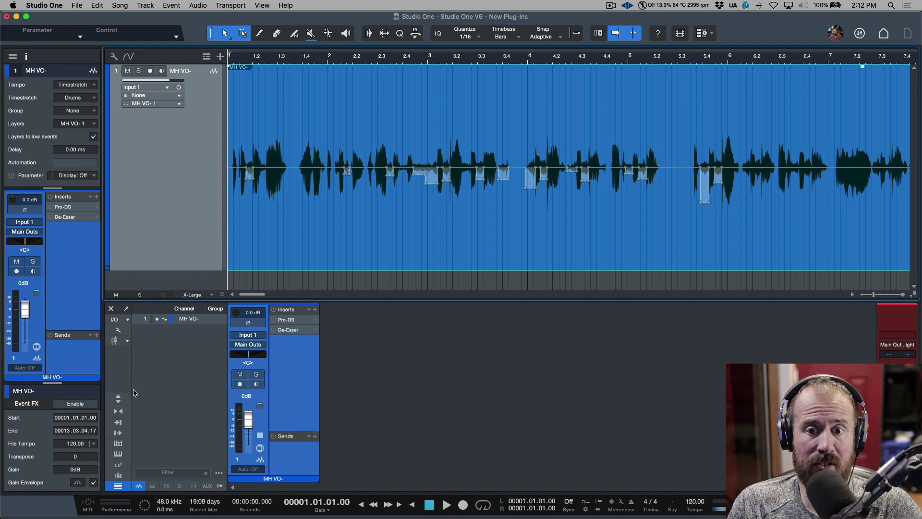
pyautogui.hscroll(3, 637, 187)
pyautogui.hscroll(-3, 637, 187)
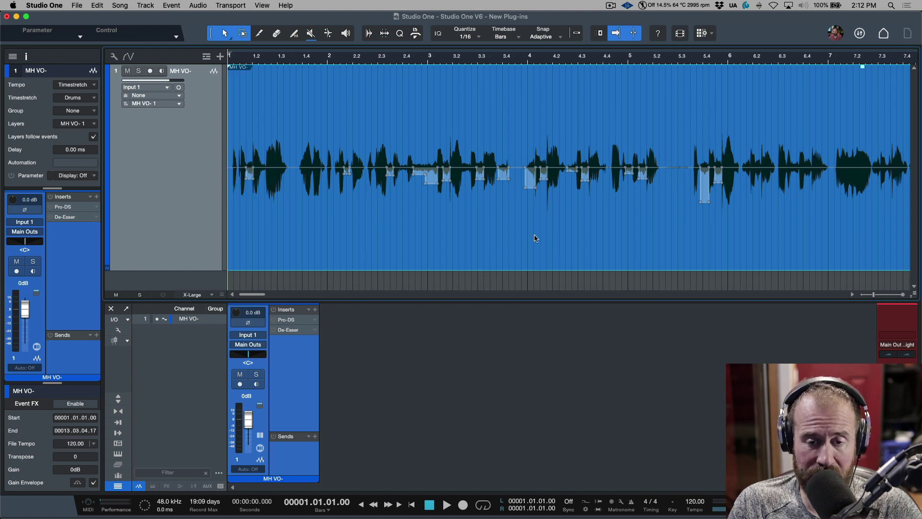
pyautogui.rightClick(450, 251)
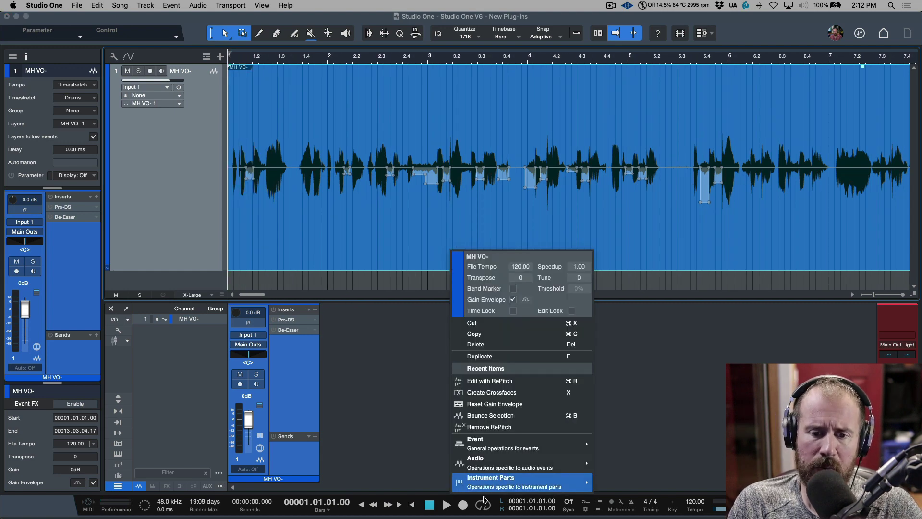
pyautogui.moveTo(500, 465)
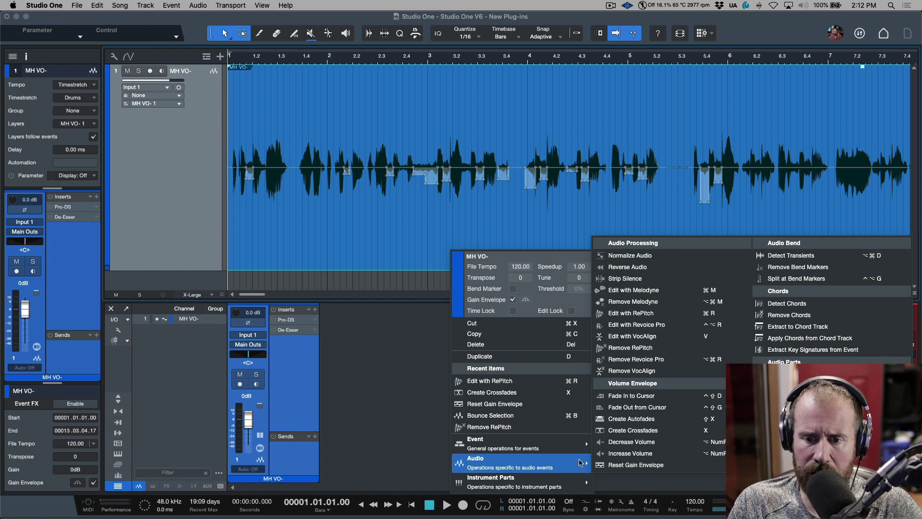
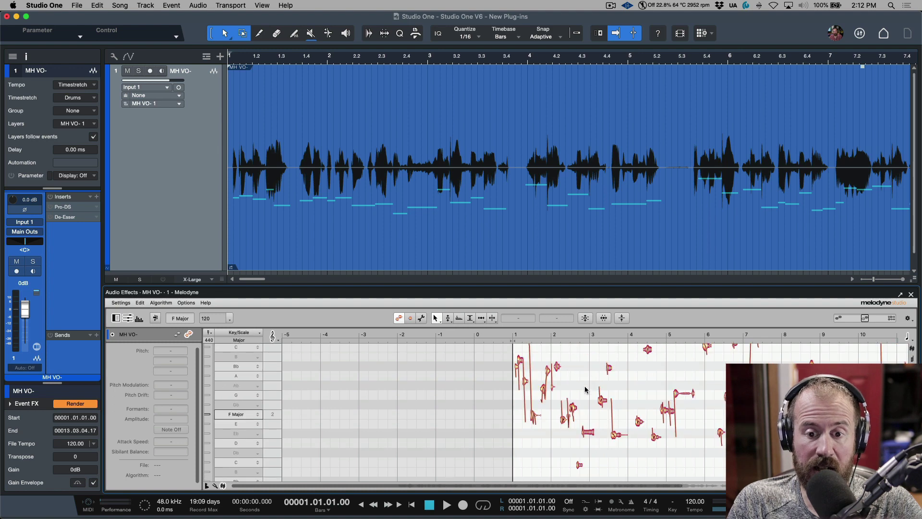
# Look through Melodyne's algorithm and display options, and close the editor
pyautogui.click(161, 303)
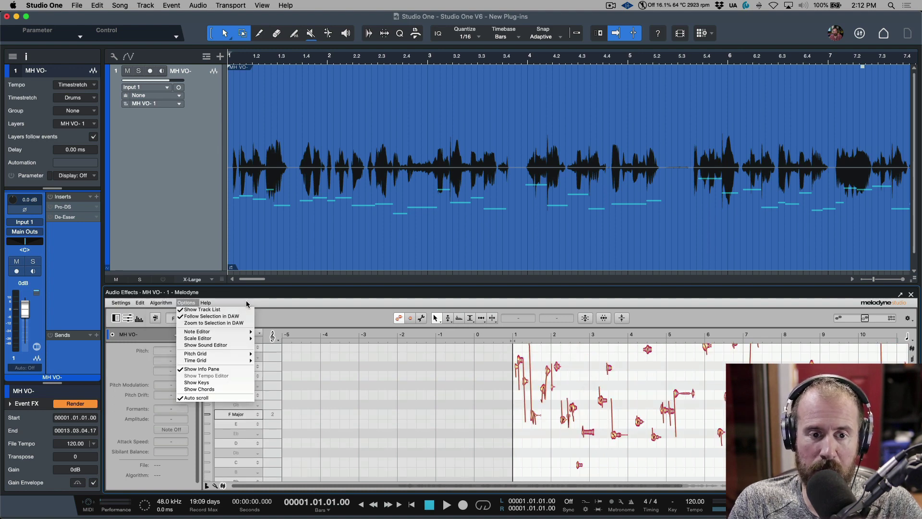
pyautogui.click(319, 308)
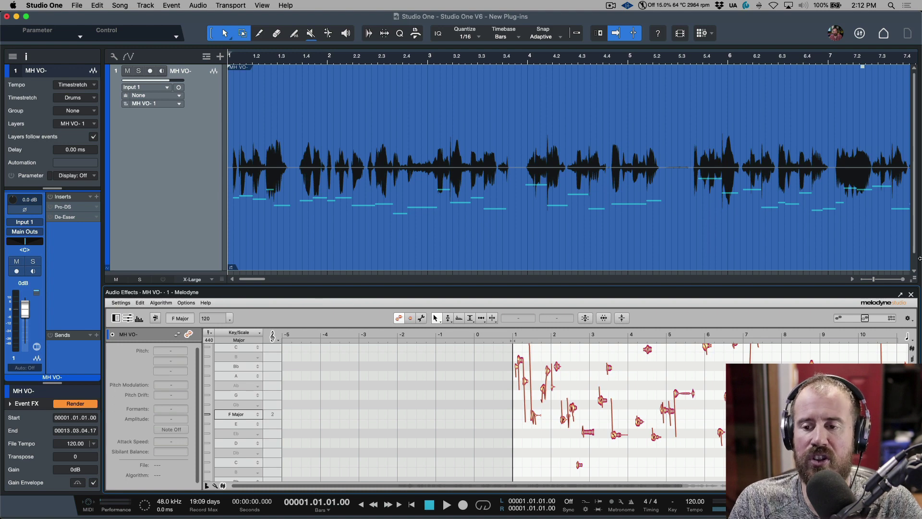
pyautogui.click(912, 295)
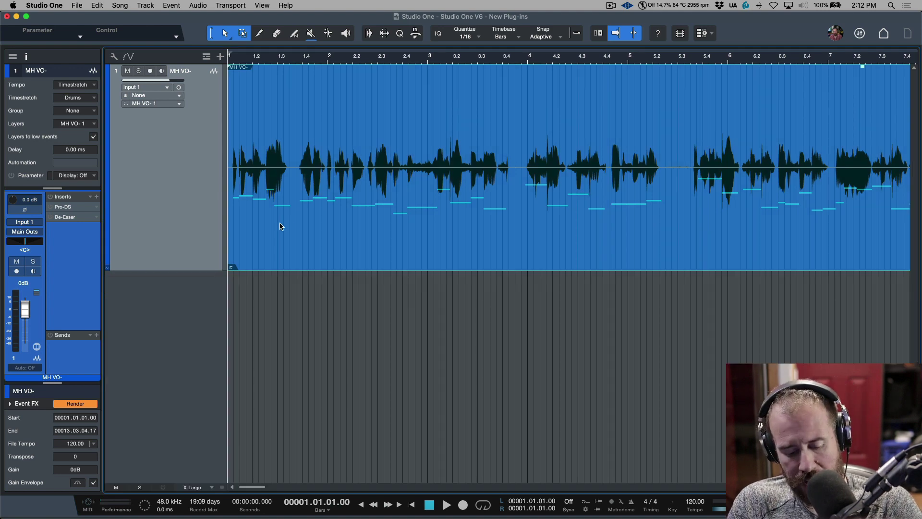
# Split the sibilant section just before beat 1.2 into its own event and add crossfades at both edges
pyautogui.press('e')
pyautogui.press('e')
pyautogui.press('e')
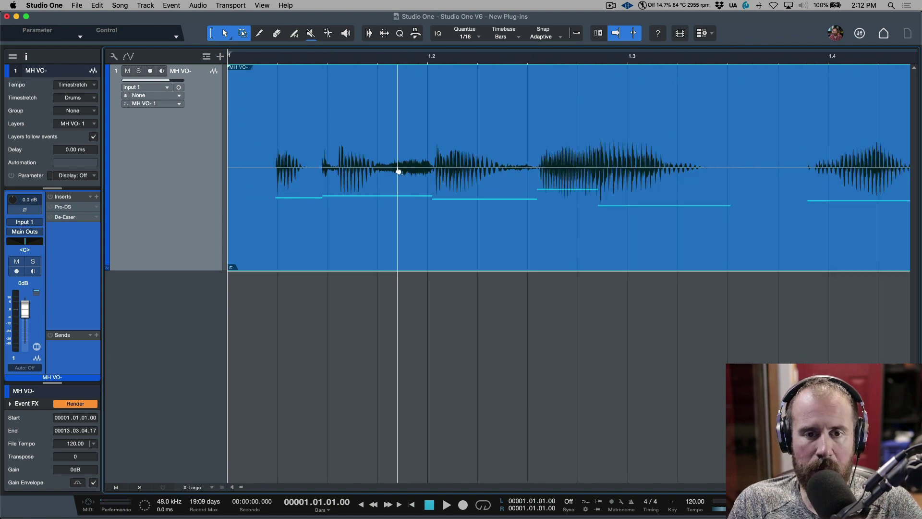
pyautogui.moveTo(373, 173); pyautogui.dragTo(434, 181)
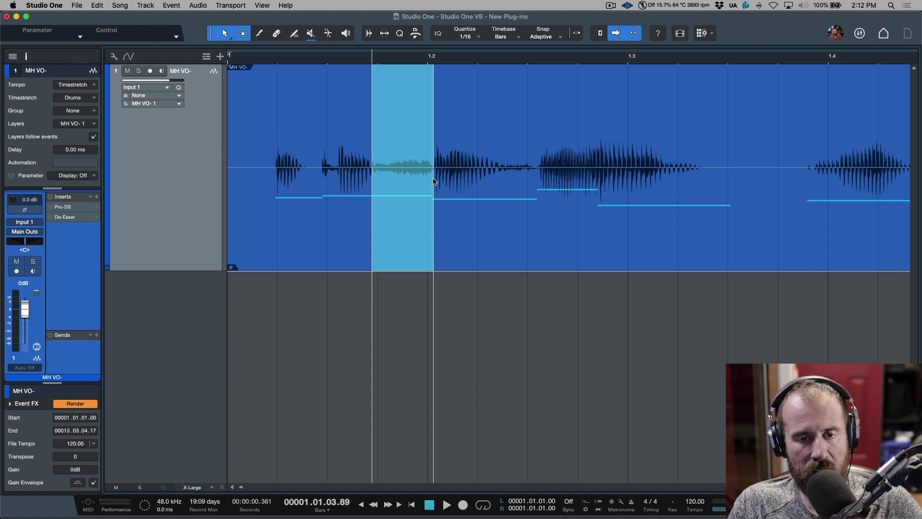
pyautogui.hotkey('alt', 'x')
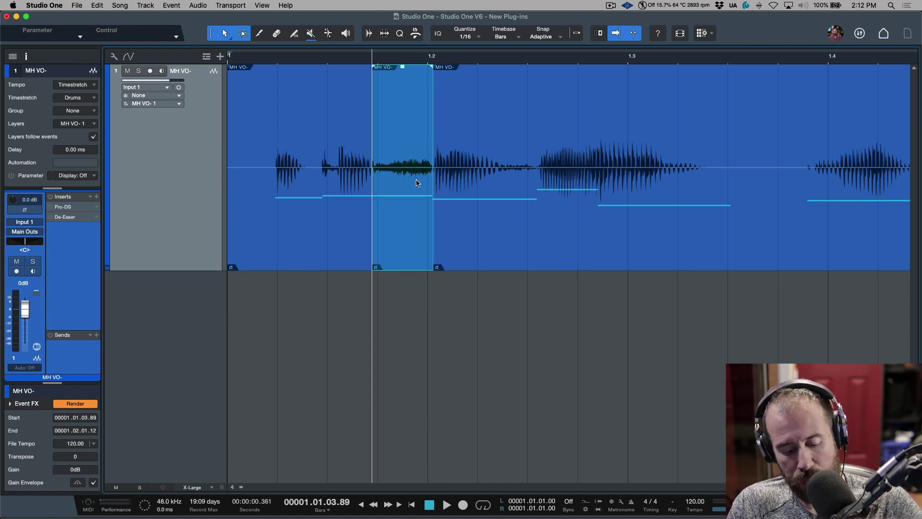
pyautogui.press('x')
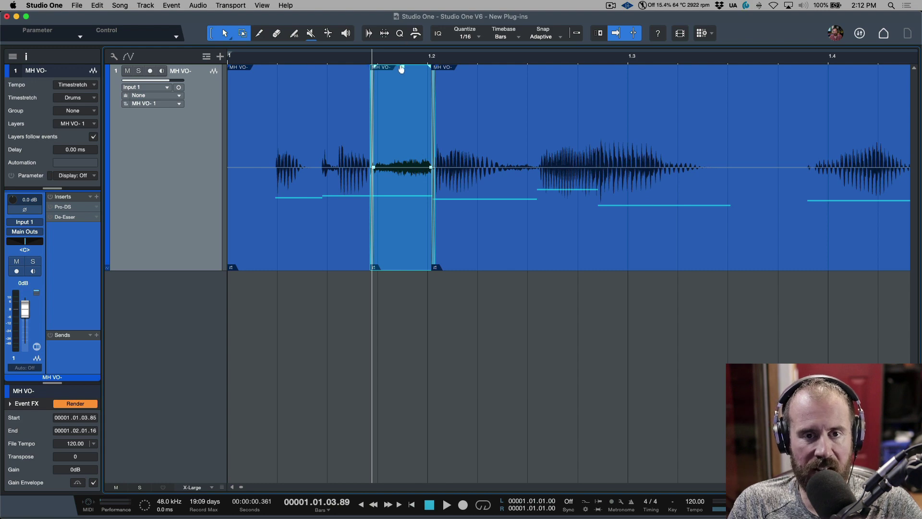
# Lower the gain of the split event before beat 1.2 to -4.3 dB, play it back and raise it slightly
pyautogui.moveTo(401, 69); pyautogui.dragTo(401, 90)
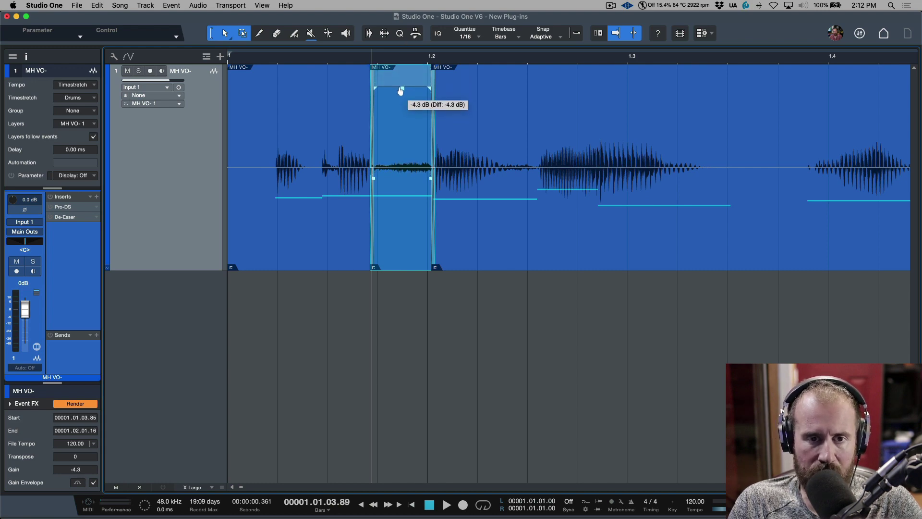
pyautogui.click(270, 118)
pyautogui.press('space')
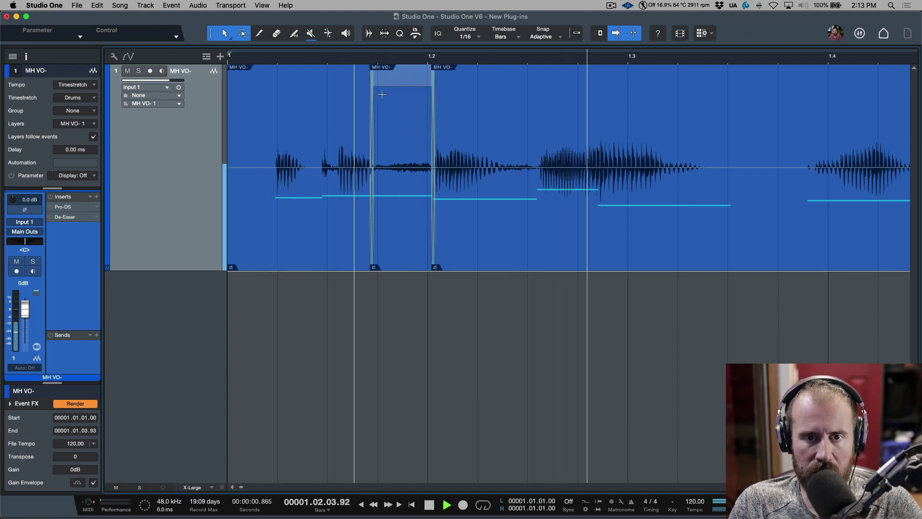
pyautogui.moveTo(404, 91); pyautogui.dragTo(404, 88)
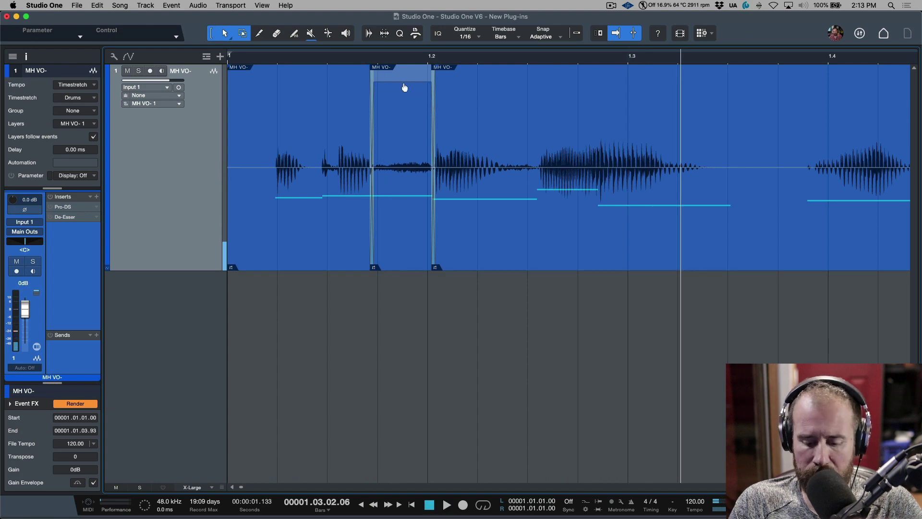
# Enable the Return to Start on Stop transport option
pyautogui.click(239, 6)
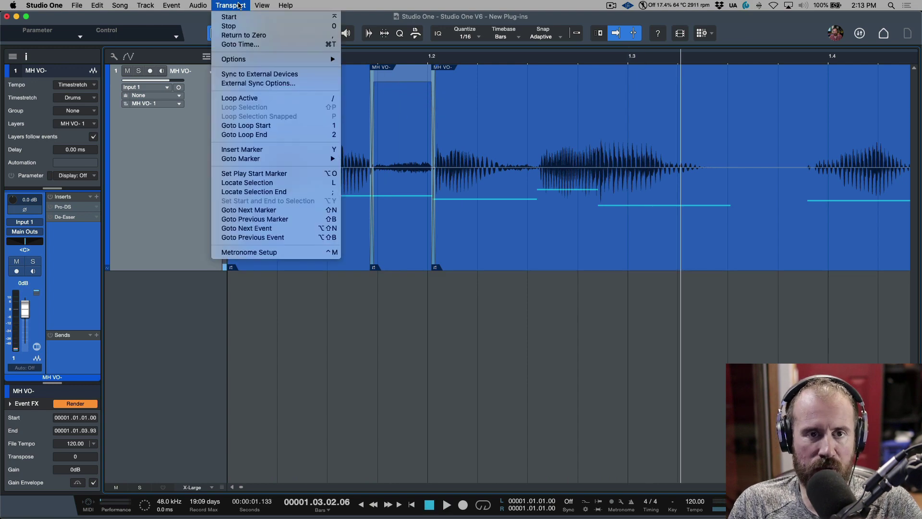
pyautogui.moveTo(244, 58)
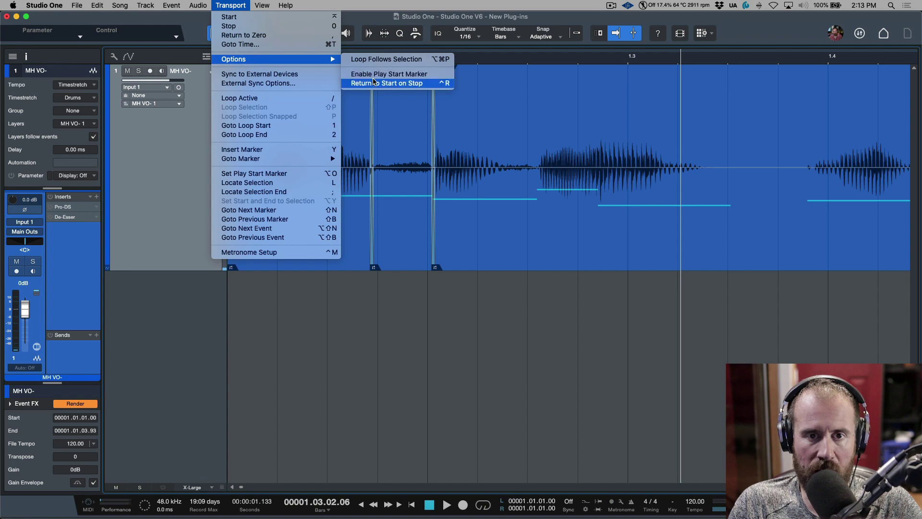
pyautogui.click(383, 83)
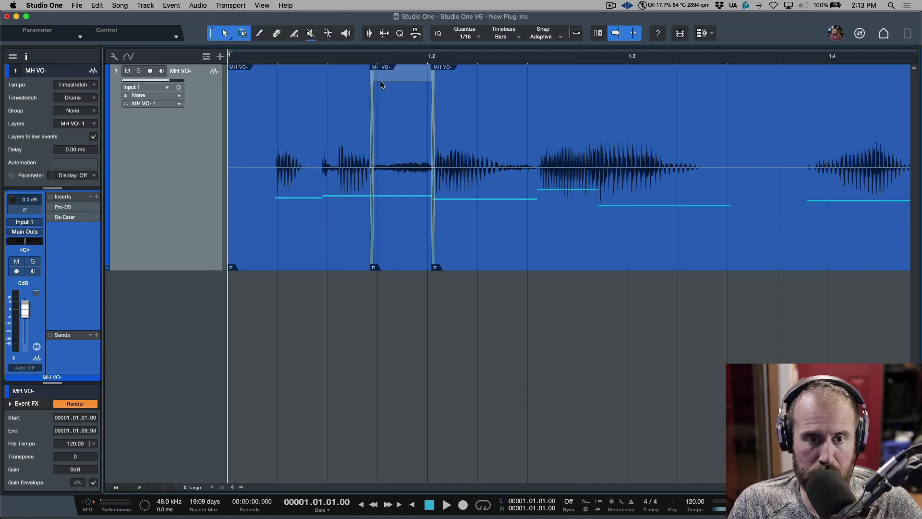
# Play the opening from the start and fine-tune the gain of the split sibilant event before beat 1.2
pyautogui.press('space')
pyautogui.press('space')
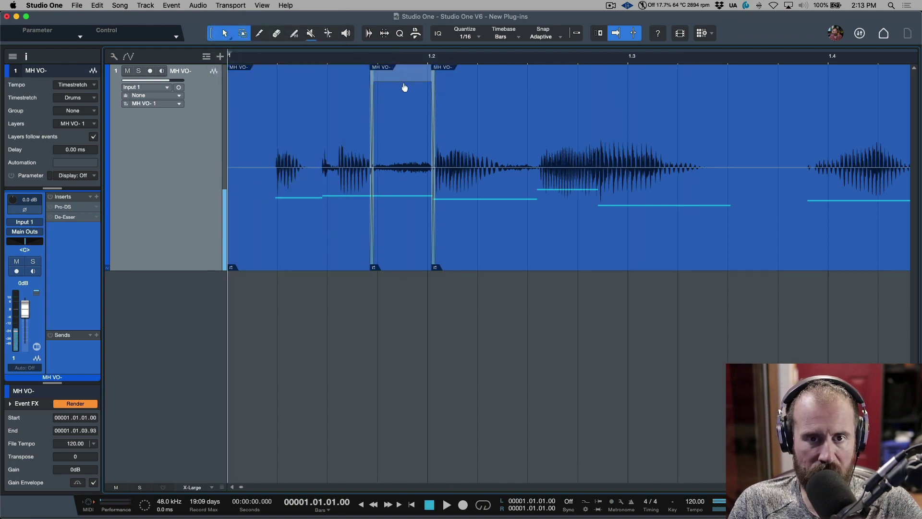
pyautogui.moveTo(403, 87); pyautogui.dragTo(405, 85)
pyautogui.press('space')
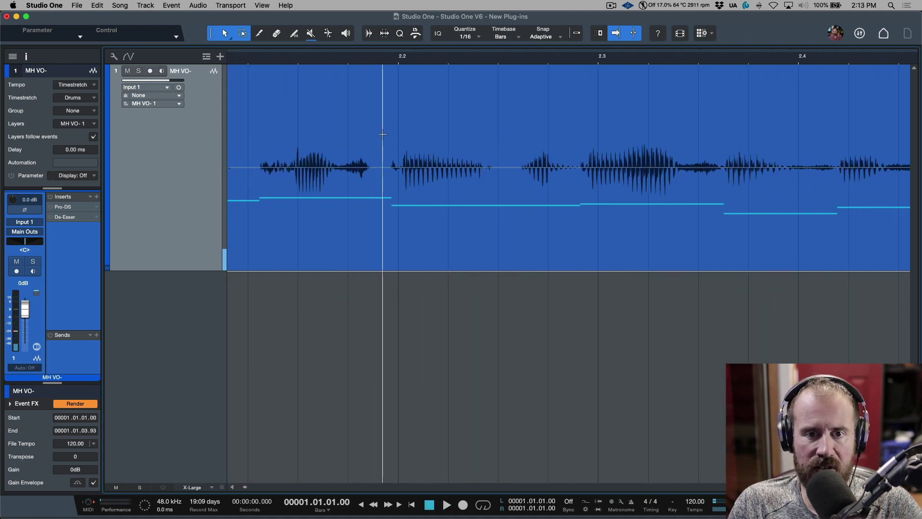
# Split off the sibilant section just before beat 2.2 as a crossfaded event with its gain at -2.5 dB, and select it
pyautogui.moveTo(383, 152); pyautogui.dragTo(331, 151)
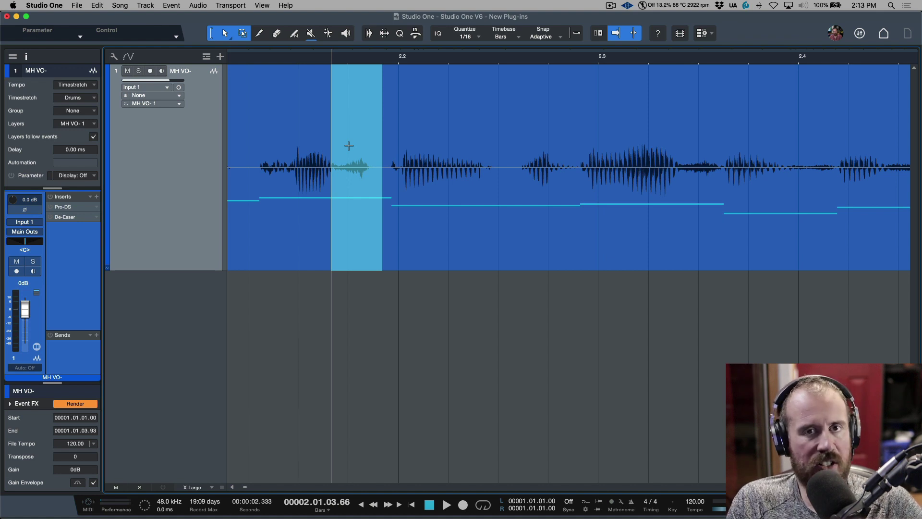
pyautogui.press('super+alt+x')
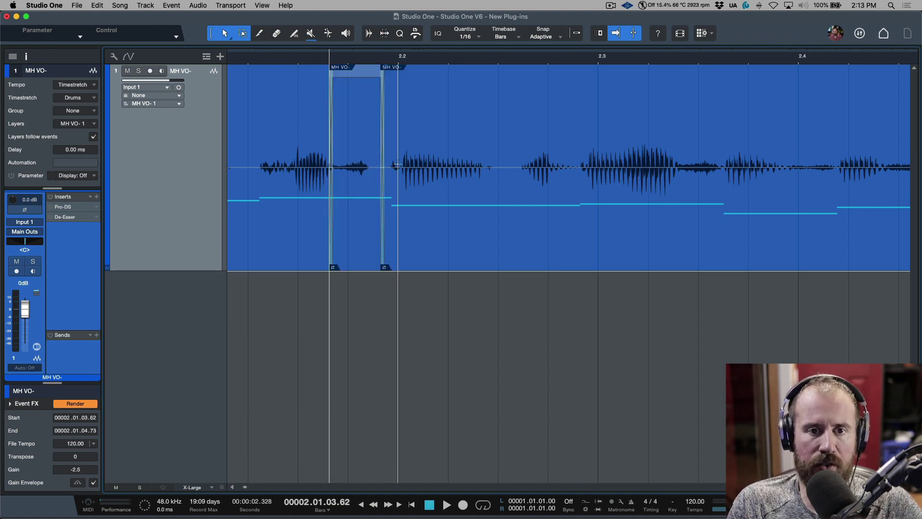
pyautogui.click(358, 203)
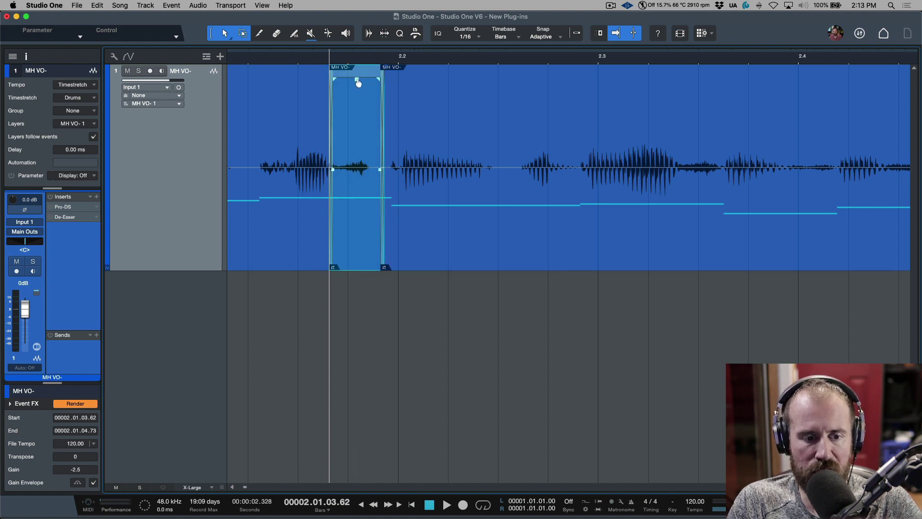
pyautogui.click(446, 234)
pyautogui.click(362, 249)
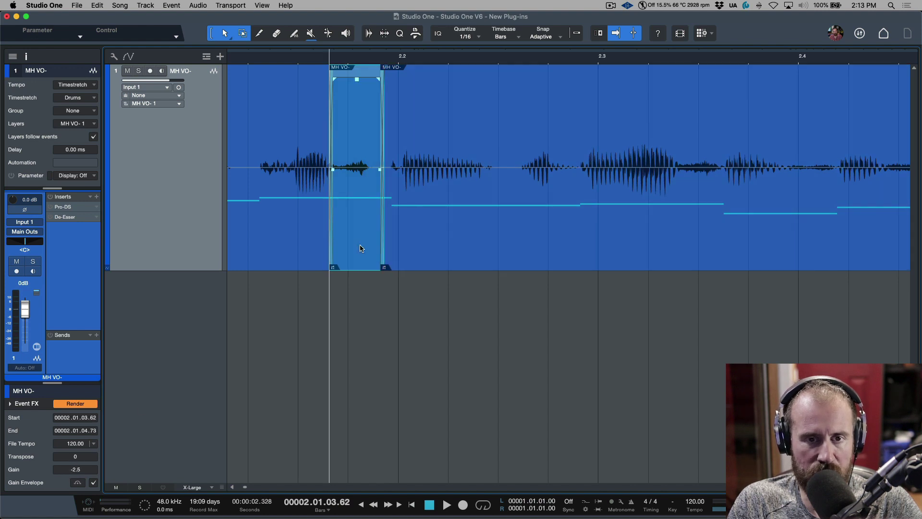
# Raise the gain of the split event before beat 2.2 slightly and play the passage from just ahead of it
pyautogui.moveTo(357, 79); pyautogui.dragTo(359, 78)
pyautogui.click(252, 143)
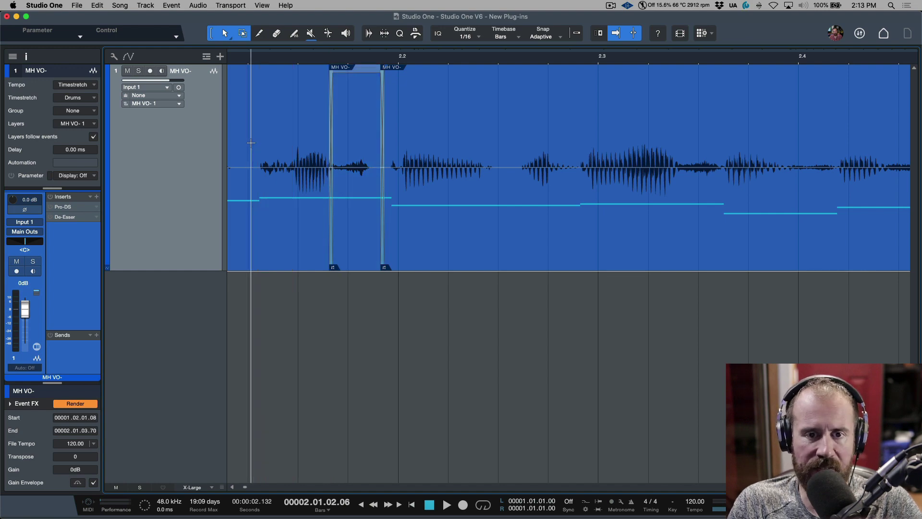
pyautogui.press('space')
pyautogui.press('space')
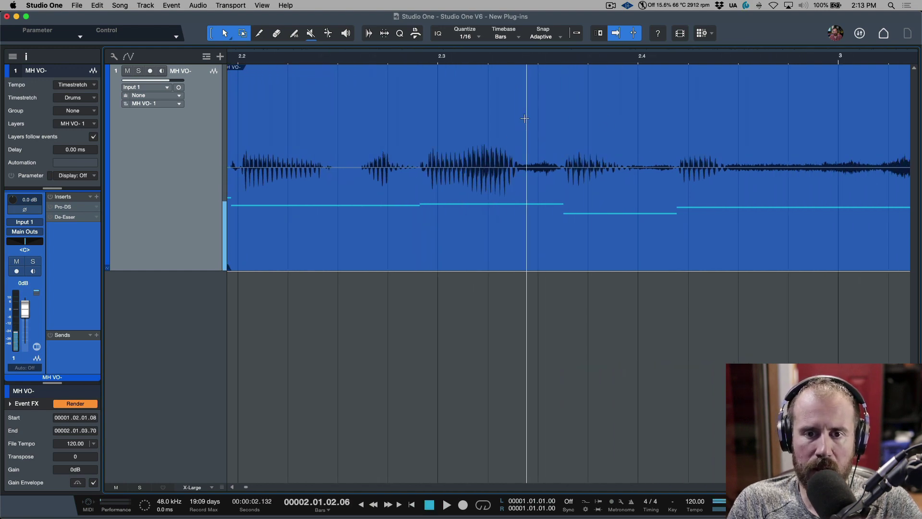
# Split off the sibilant section between beats 2.3 and 2.4 as a crossfaded event with its gain at -2.5 dB
pyautogui.moveTo(512, 120); pyautogui.dragTo(532, 118)
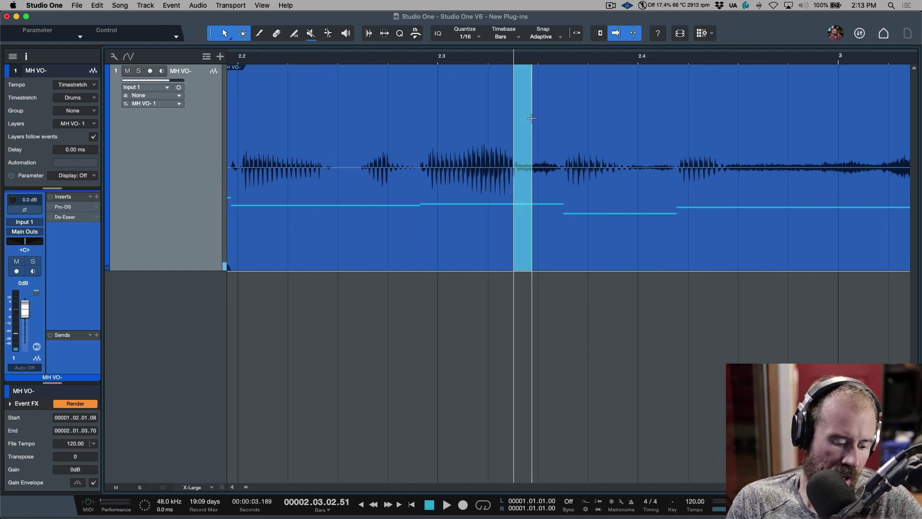
pyautogui.hotkey('shift', 'Tab')
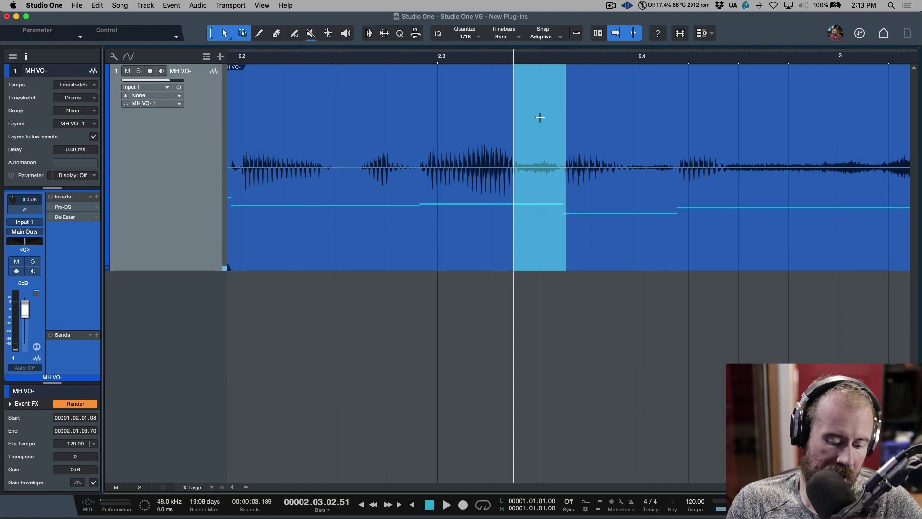
pyautogui.hotkey('alt', 'x')
pyautogui.hscroll(5, 539, 117)
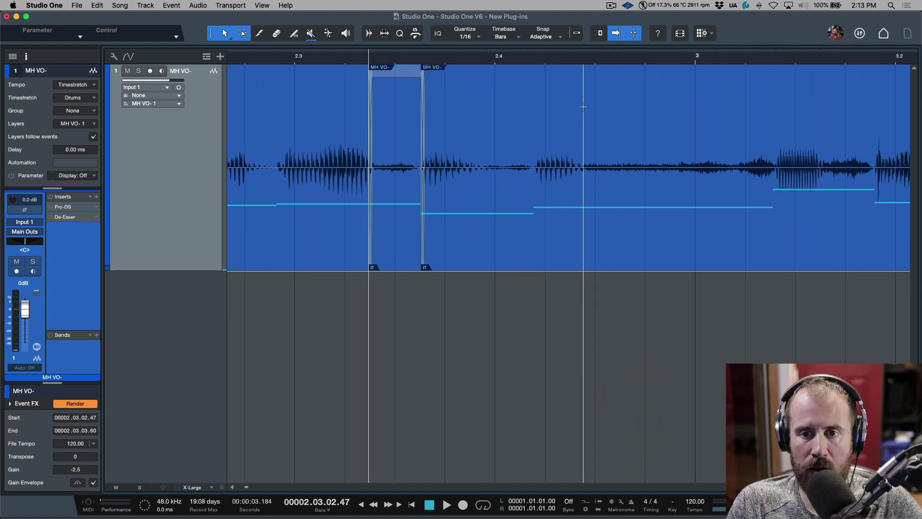
# Split off the sibilant section running from after beat 2.4 across bar 3 as a crossfaded event with its gain at -2.5 dB
pyautogui.click(583, 107)
pyautogui.hotkey('shift', 'Tab')
pyautogui.hotkey('shift', 'Tab')
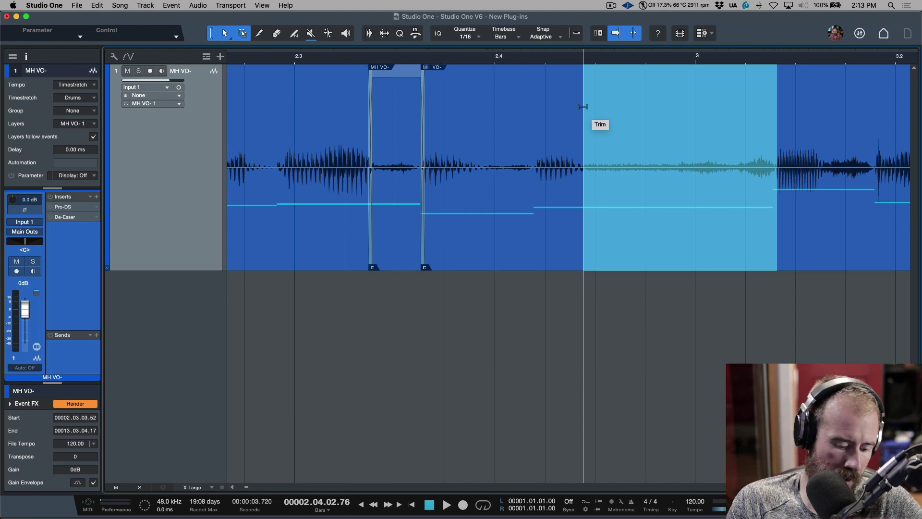
pyautogui.hotkey('alt', 'x')
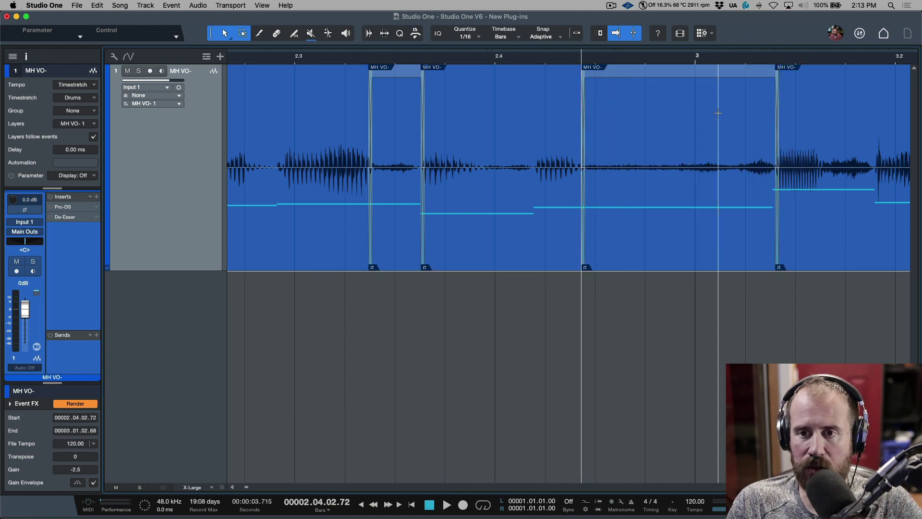
# Split off the sibilant section just before beat 3.2 as a crossfaded event with its gain at -2.5 dB
pyautogui.hscroll(4, 701, 107)
pyautogui.click(705, 106)
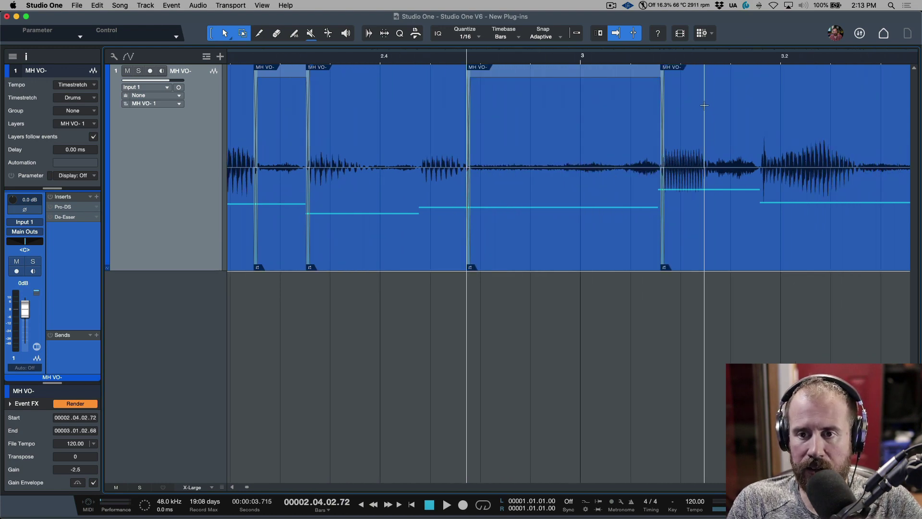
pyautogui.hotkey('shift', 'Tab')
pyautogui.hotkey('alt', 'x')
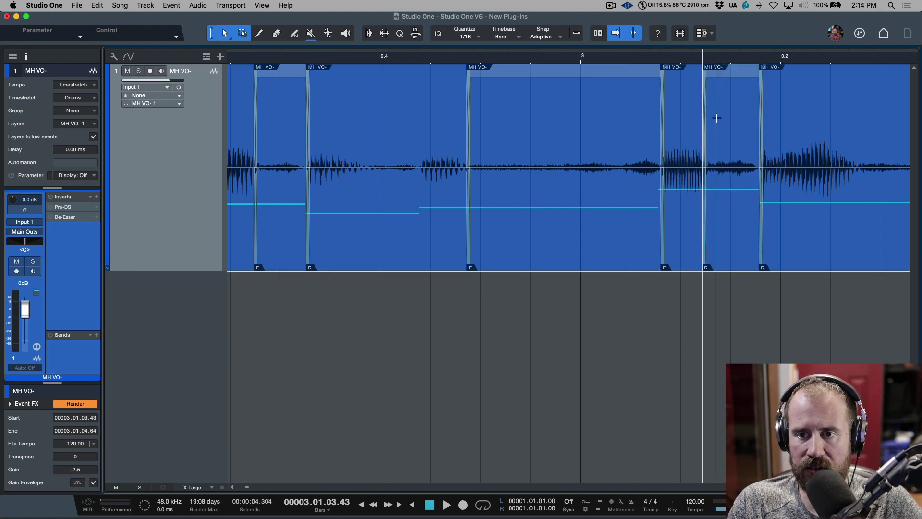
# Play the voice-over from just ahead of bar 2 and slightly lower the gain of the split event before beat 3.2
pyautogui.hscroll(1, 711, 106)
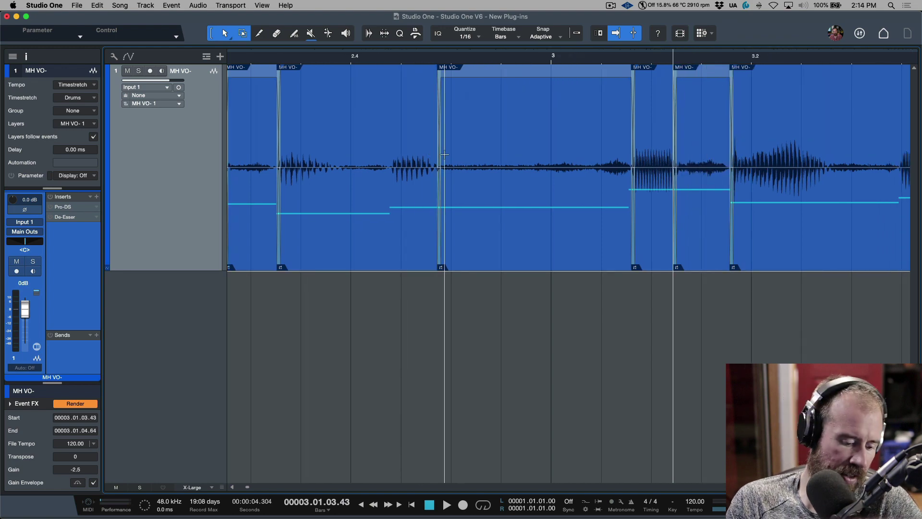
pyautogui.press('w')
pyautogui.press('w')
pyautogui.press('w')
pyautogui.click(417, 122)
pyautogui.press('space')
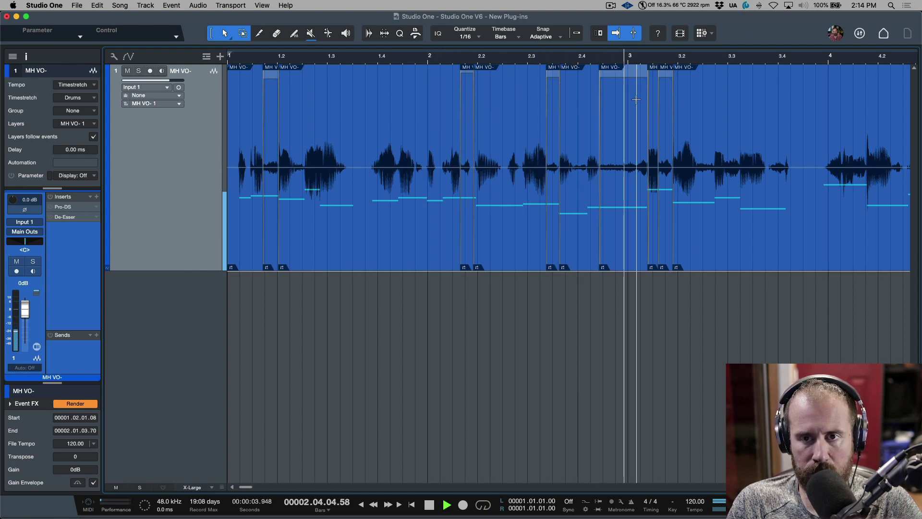
pyautogui.press('space')
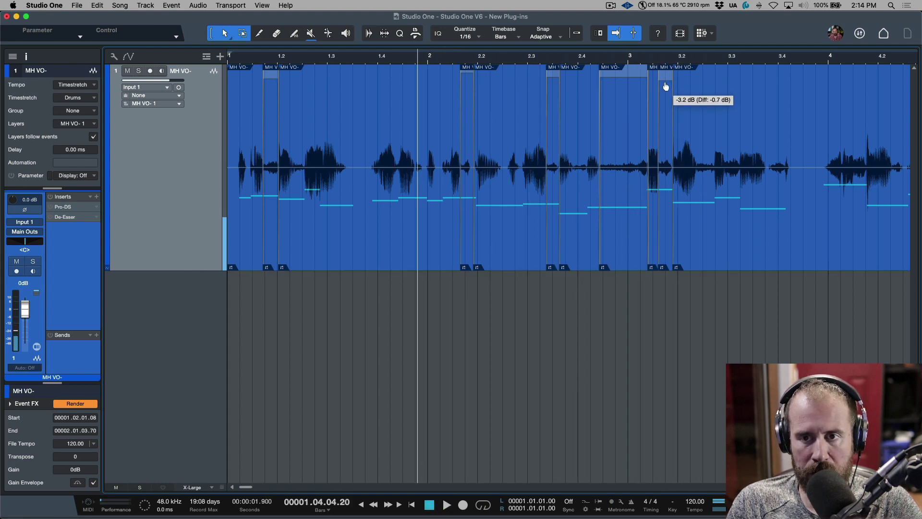
# Split off the sibilant section between beats 3.2 and 3.3 as a crossfaded event and set its gain to -0.7 dB
pyautogui.hscroll(5, 634, 111)
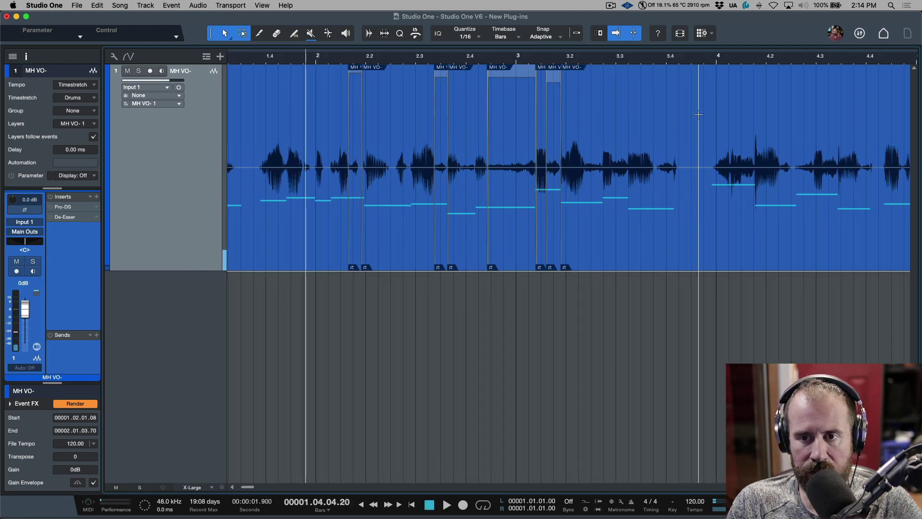
pyautogui.click(586, 120)
pyautogui.press('e')
pyautogui.press('e')
pyautogui.press('e')
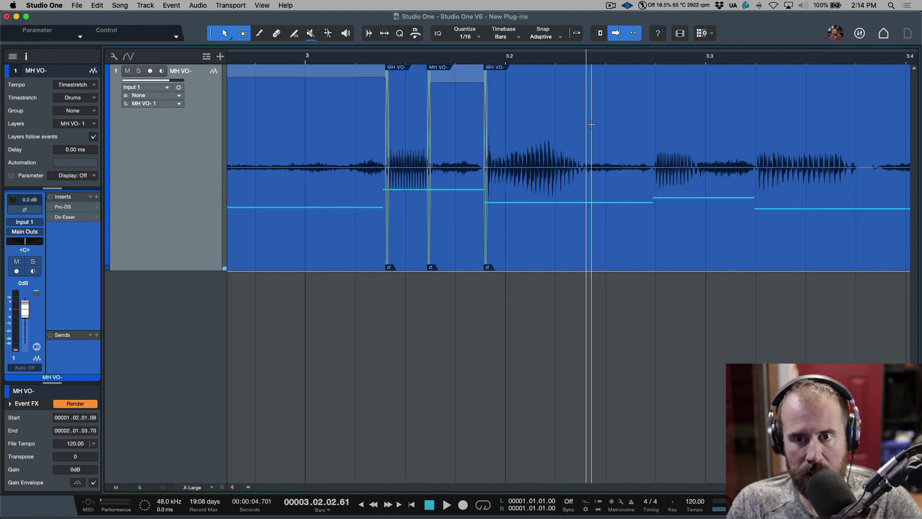
pyautogui.moveTo(581, 120); pyautogui.dragTo(654, 122)
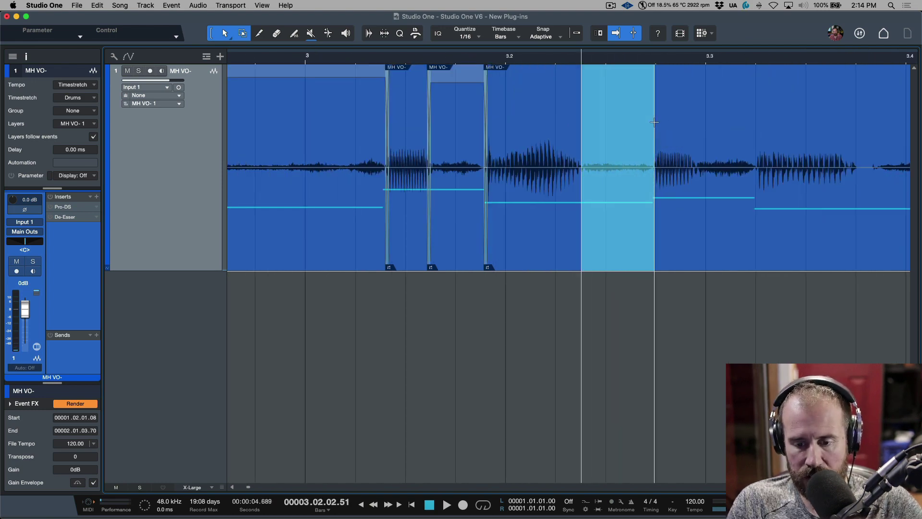
pyautogui.hotkey('alt', 'x')
pyautogui.moveTo(620, 83); pyautogui.dragTo(622, 72)
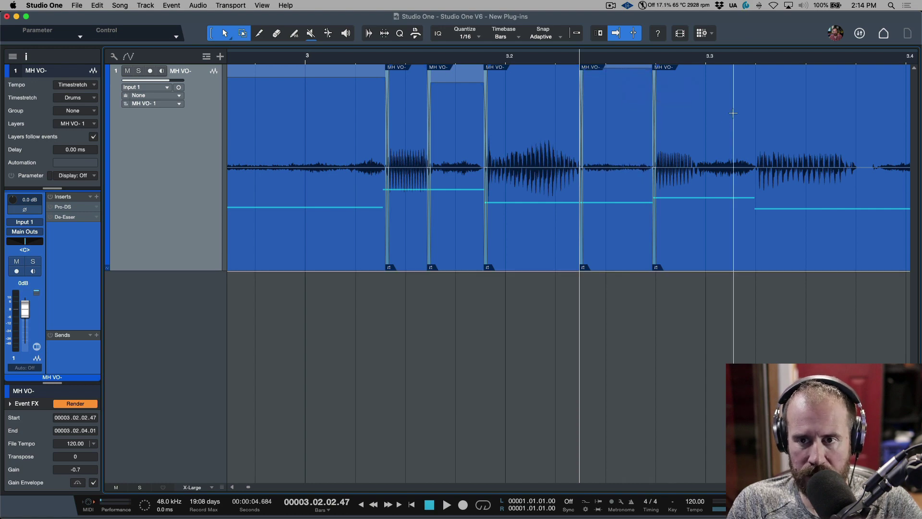
# Split off the sibilant section across beat 3.3 as a crossfaded event, raise its gain above -2.5 dB, and play from just before bar 3
pyautogui.moveTo(696, 120); pyautogui.dragTo(756, 117)
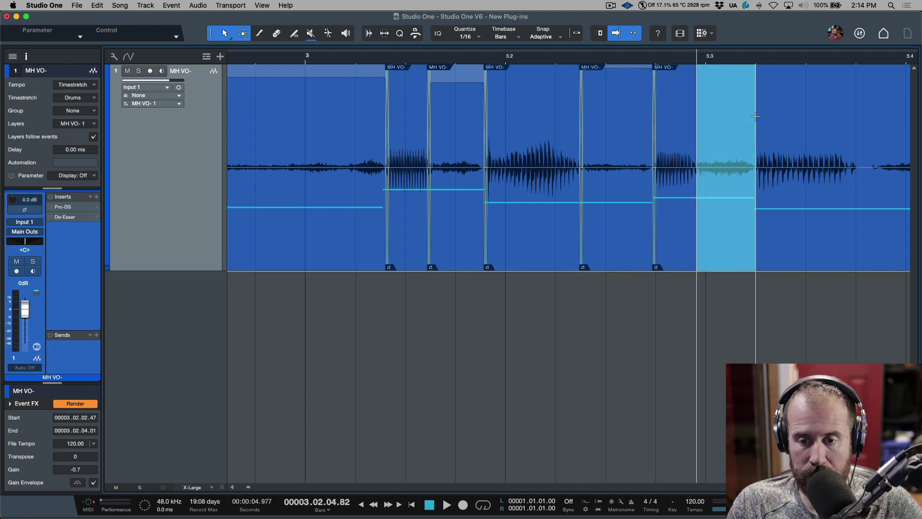
pyautogui.press('super+alt+x')
pyautogui.moveTo(726, 84); pyautogui.dragTo(725, 73)
pyautogui.click(288, 134)
pyautogui.press('space')
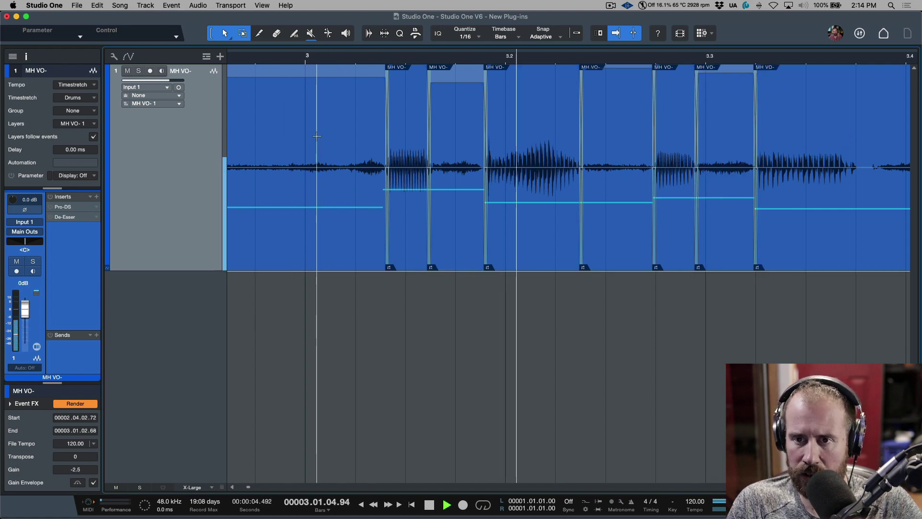
pyautogui.press('space')
# Split off the sibilant section at the start of bar 4 as a crossfaded event and set its gain to -5.5 dB
pyautogui.hscroll(10, 674, 193)
pyautogui.hscroll(2, 674, 193)
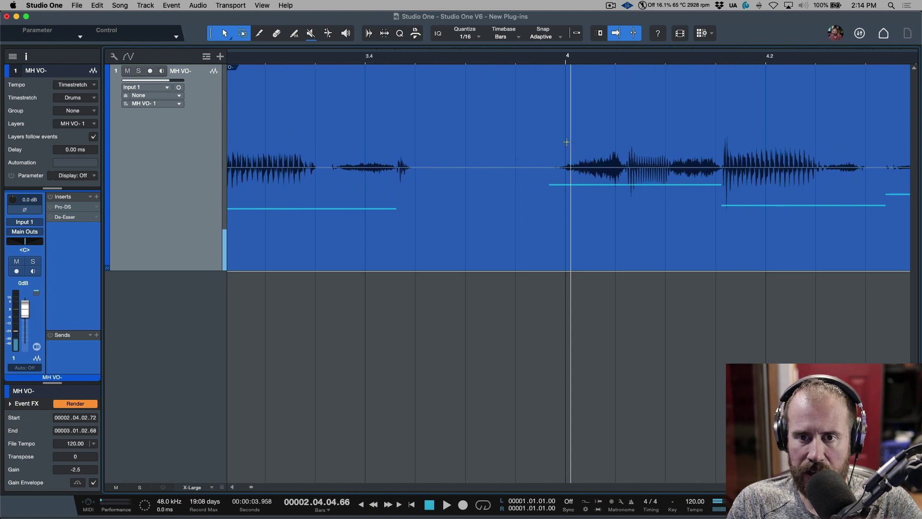
pyautogui.moveTo(553, 133); pyautogui.dragTo(629, 127)
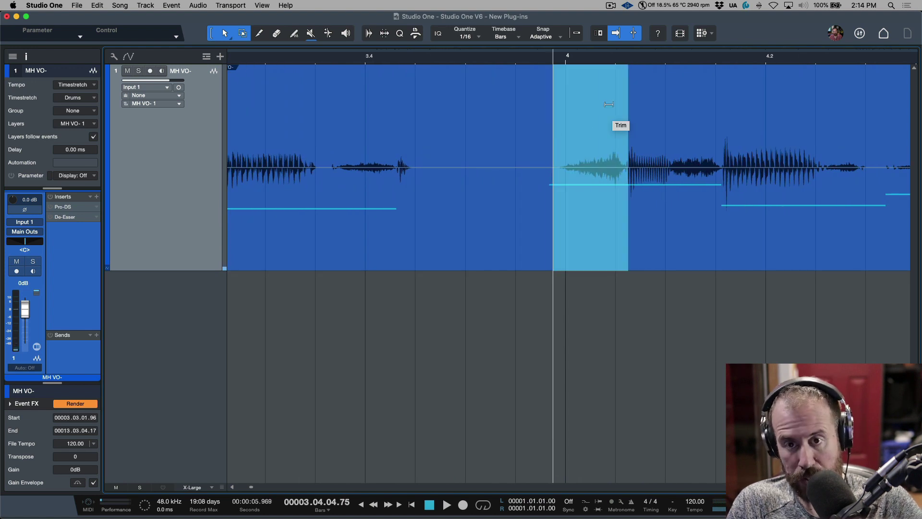
pyautogui.hotkey('alt', 'x')
pyautogui.moveTo(593, 84); pyautogui.dragTo(593, 99)
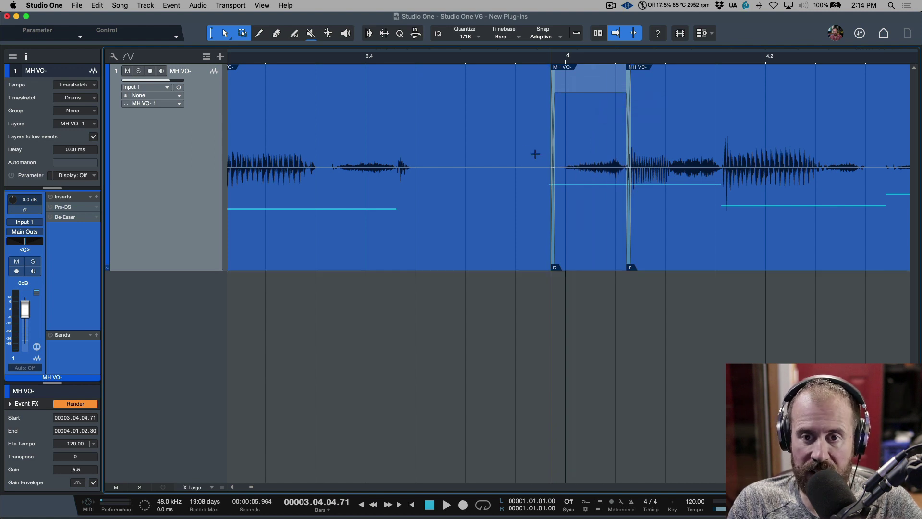
# Split off the sibilant section before beat 4.2 as a crossfaded event and lower its gain further below -2.5 dB
pyautogui.moveTo(668, 144); pyautogui.dragTo(723, 144)
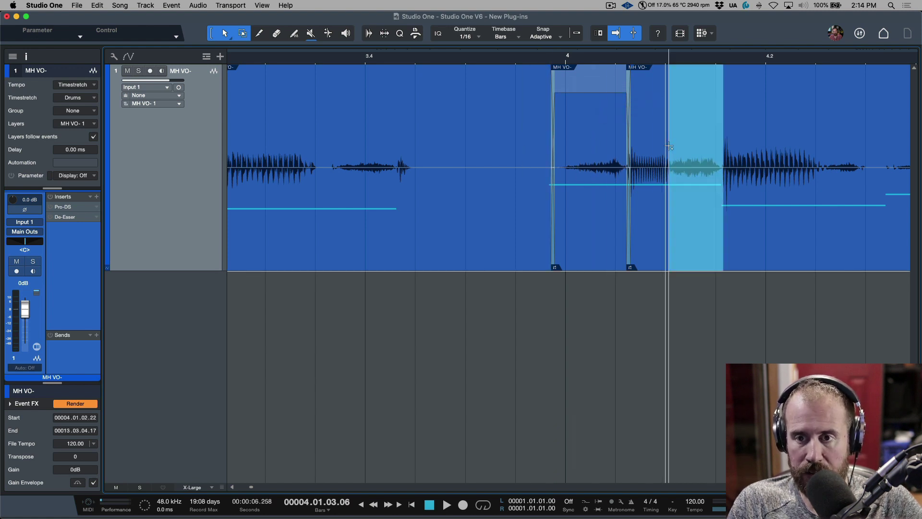
pyautogui.hotkey('ctrl', 'alt', 'x')
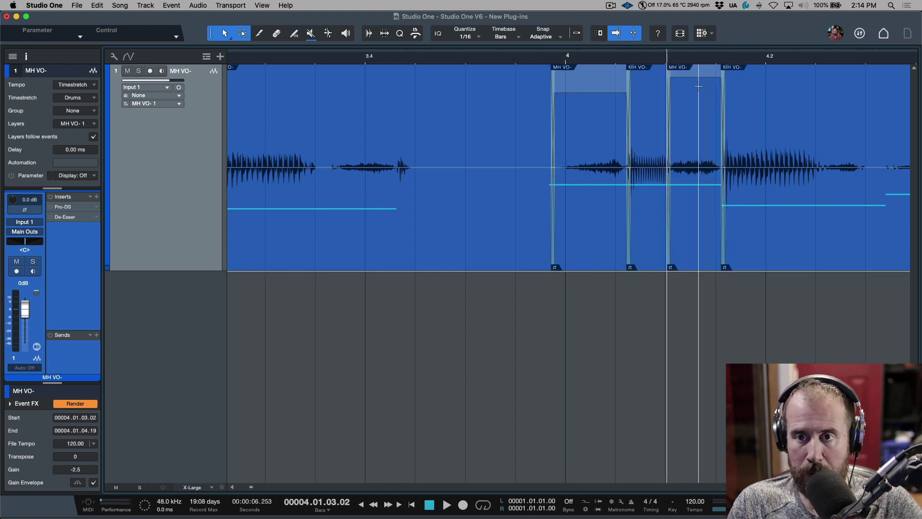
pyautogui.moveTo(697, 83); pyautogui.dragTo(698, 96)
# Set the gain of the split event at bar 4 to -5.7 dB and play the passage from just ahead of it
pyautogui.click(600, 215)
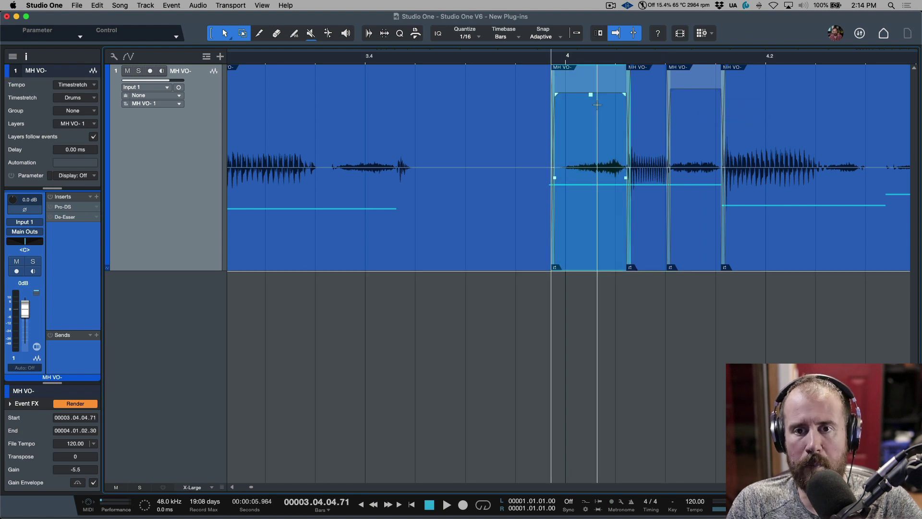
pyautogui.moveTo(592, 99); pyautogui.dragTo(592, 99)
pyautogui.press('w')
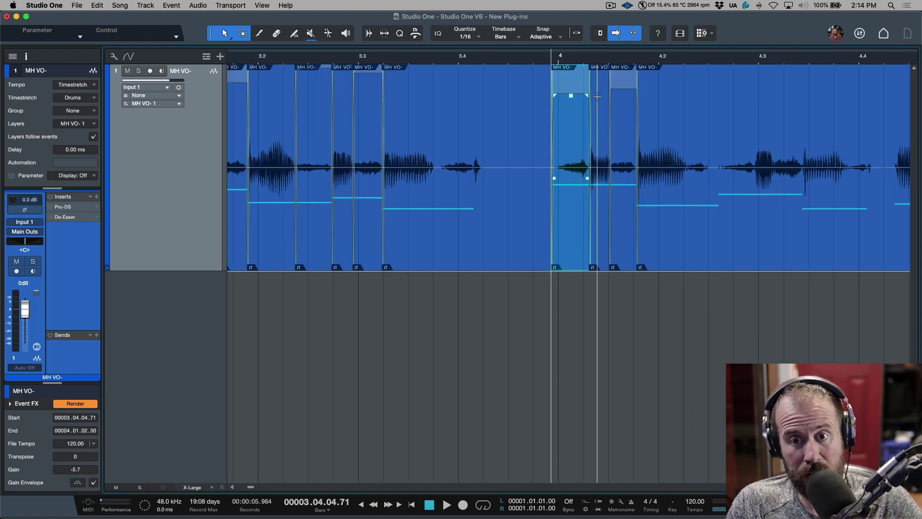
pyautogui.click(521, 107)
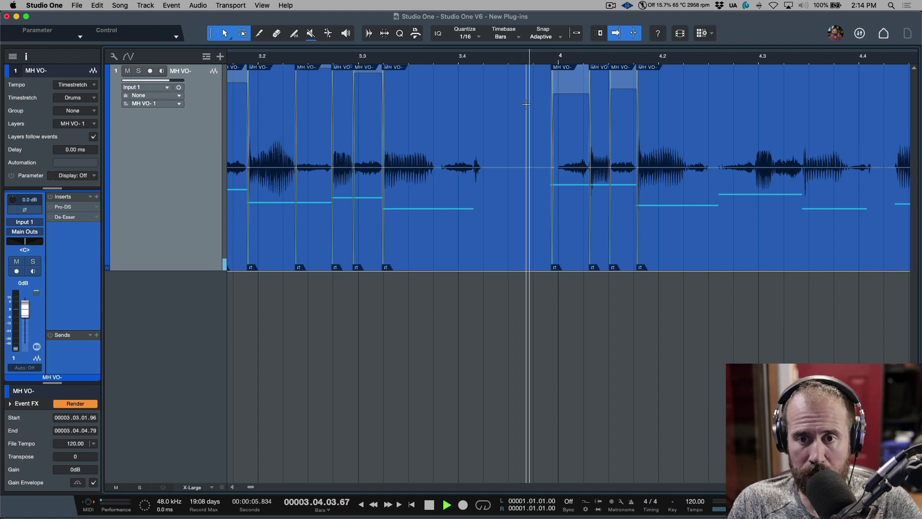
pyautogui.press('space')
pyautogui.press('space')
pyautogui.press('space')
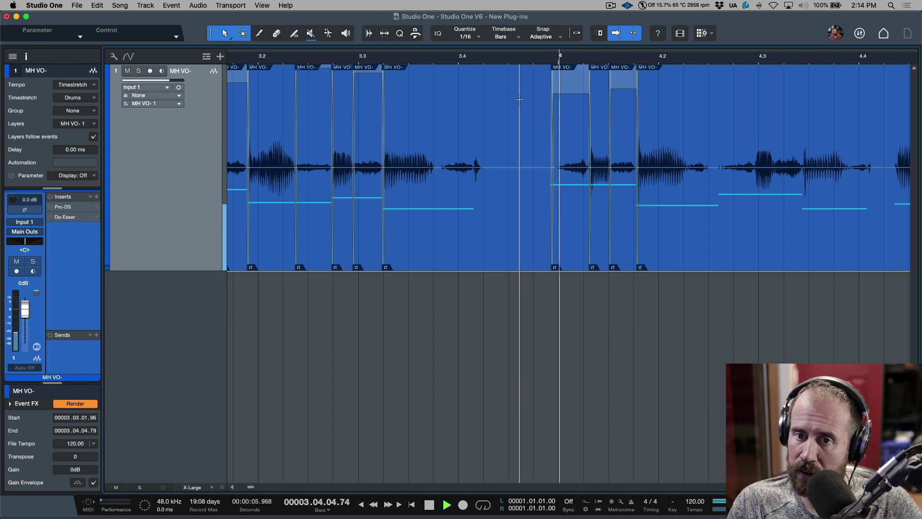
pyautogui.press('space')
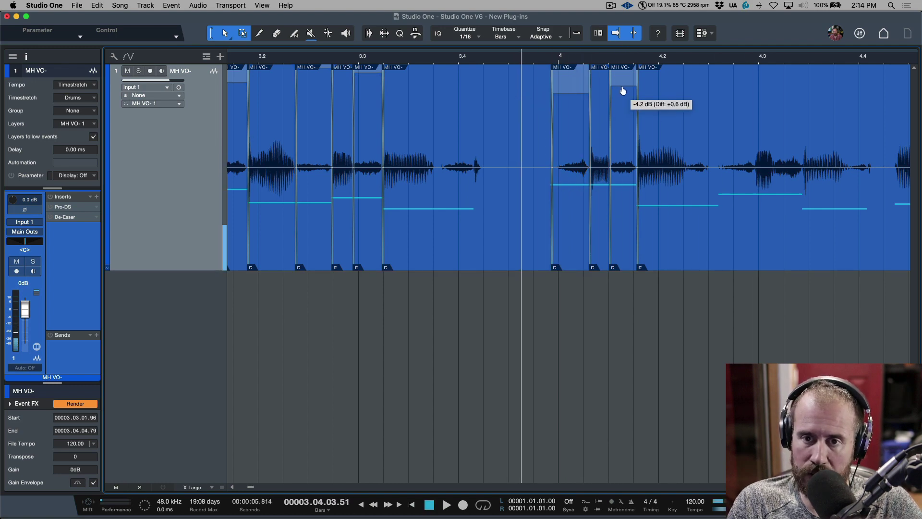
# Raise the gain of the two split events between bar 4 and beat 4.2, the second to about -4.2 dB, and replay the passage
pyautogui.moveTo(573, 91); pyautogui.dragTo(575, 86)
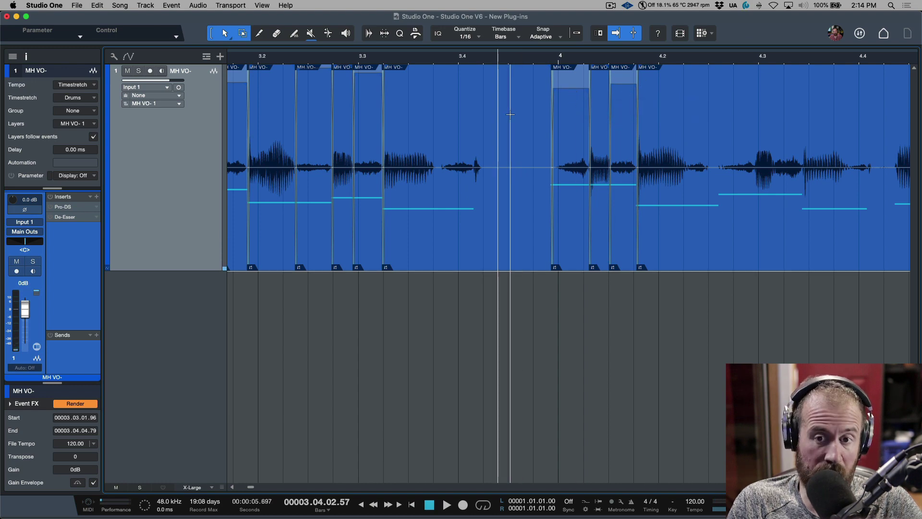
pyautogui.press('space')
pyautogui.press('space')
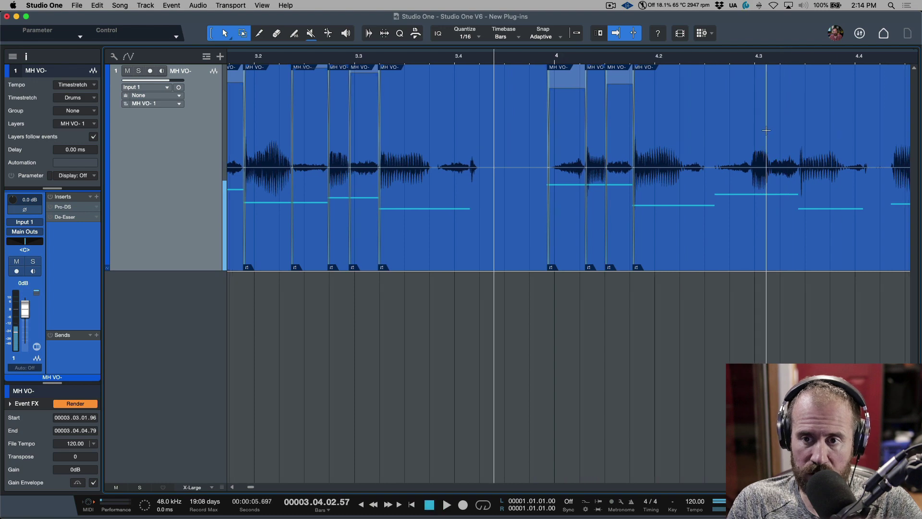
# Split off the sibilant section after beat 4.3 as a crossfaded event, set its gain to -2.2 dB, and play from just ahead of it
pyautogui.moveTo(723, 128); pyautogui.dragTo(751, 118)
pyautogui.press('super+alt+x')
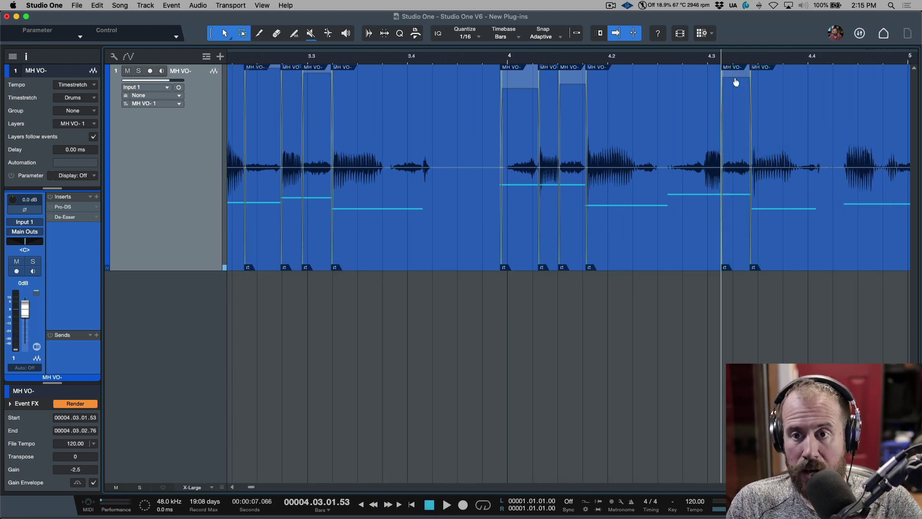
pyautogui.moveTo(736, 84); pyautogui.dragTo(737, 79)
pyautogui.click(677, 113)
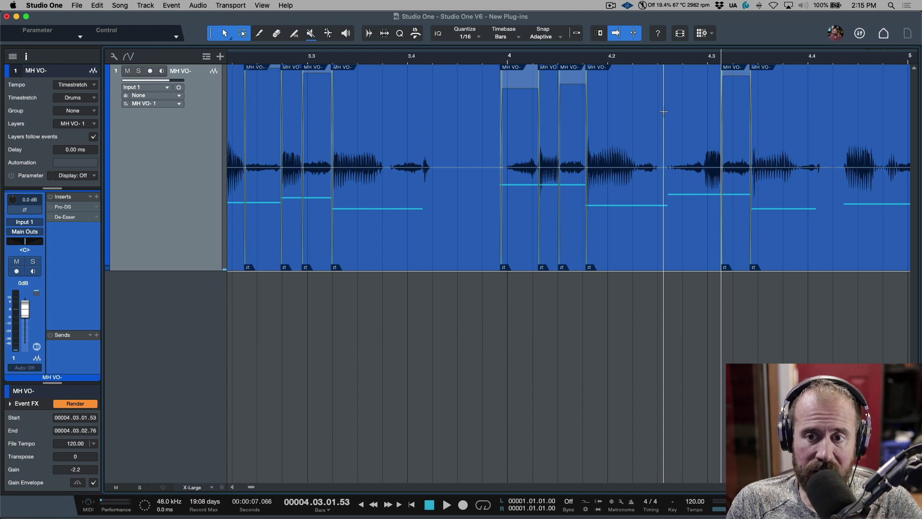
pyautogui.press('space')
pyautogui.press('space')
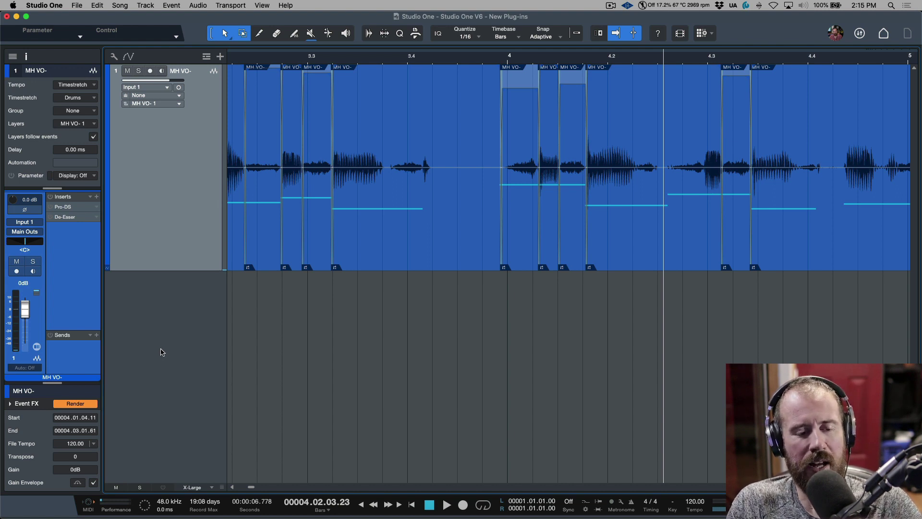
# Show the Event FX settings, select the event between beat 3.3 and bar 4, and play from its start
pyautogui.click(10, 404)
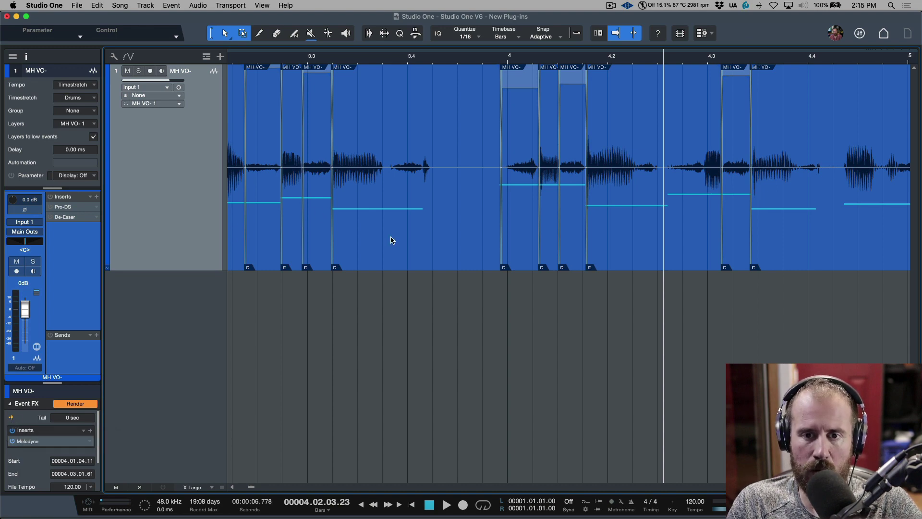
pyautogui.click(407, 227)
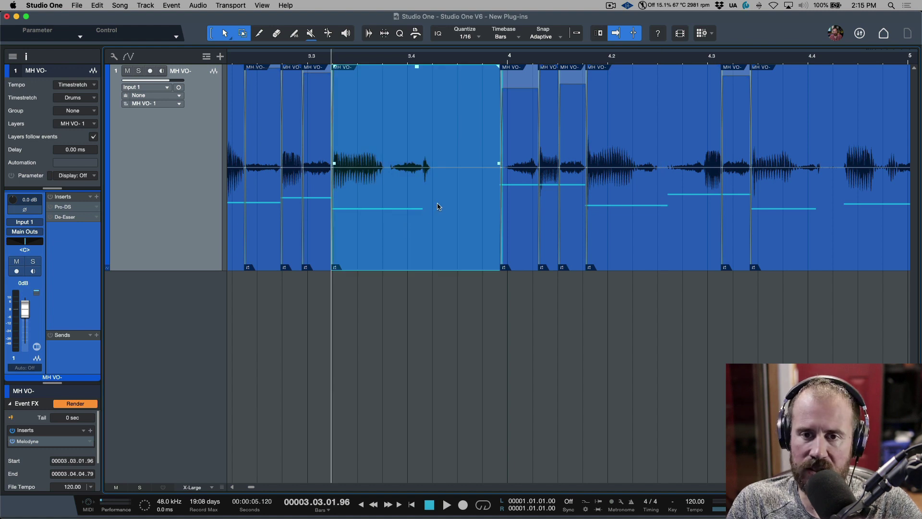
pyautogui.press('space')
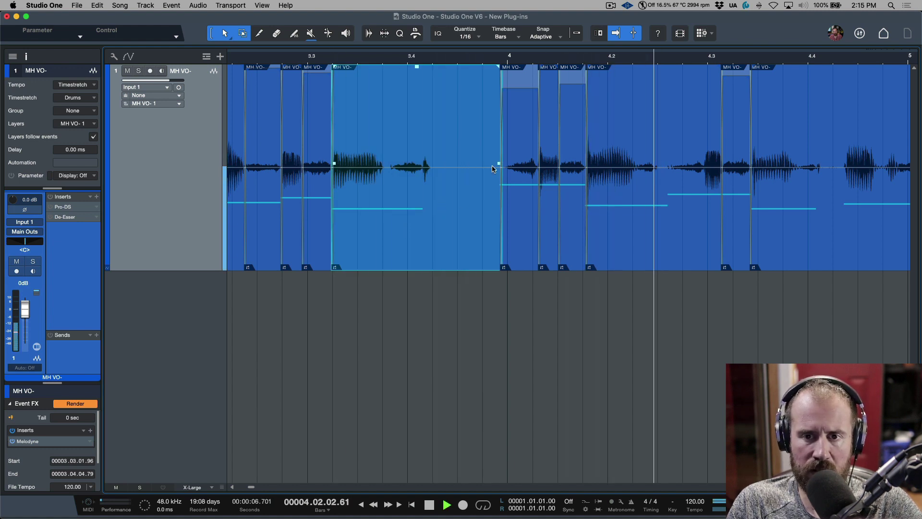
pyautogui.press('space')
# Pull the gain of the split event at bar 4 far down and play across it from the selected event
pyautogui.moveTo(520, 93); pyautogui.dragTo(516, 186)
pyautogui.press('space')
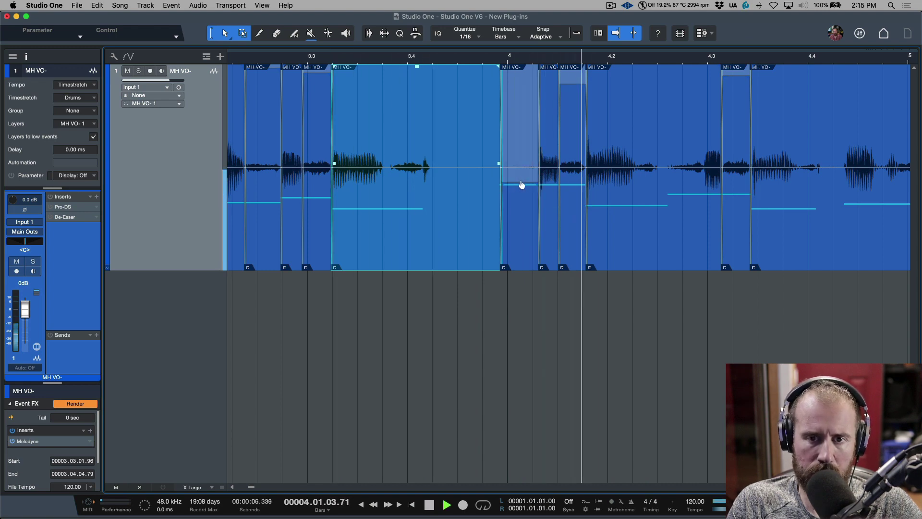
pyautogui.press('space')
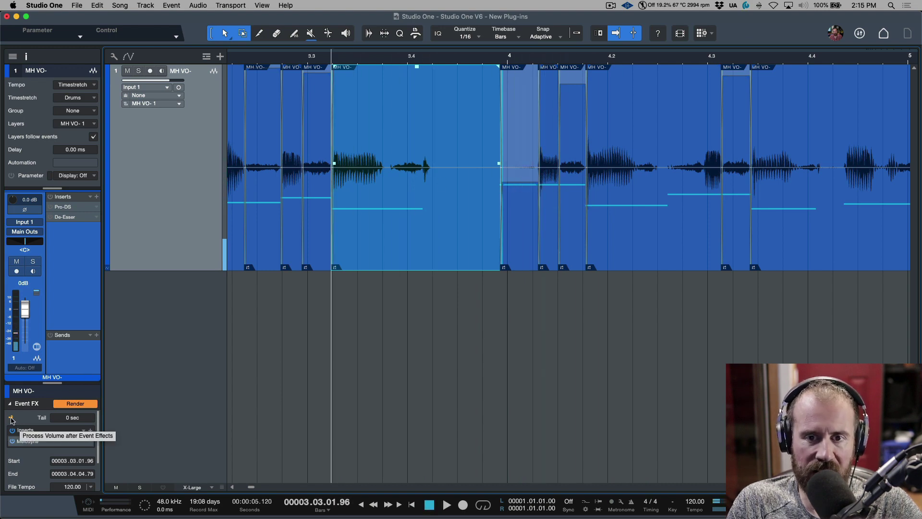
# Compare playback from the event after beat 3.3 into the attenuated bar 4 event with Process Volume after Event Effects off and on
pyautogui.press('space')
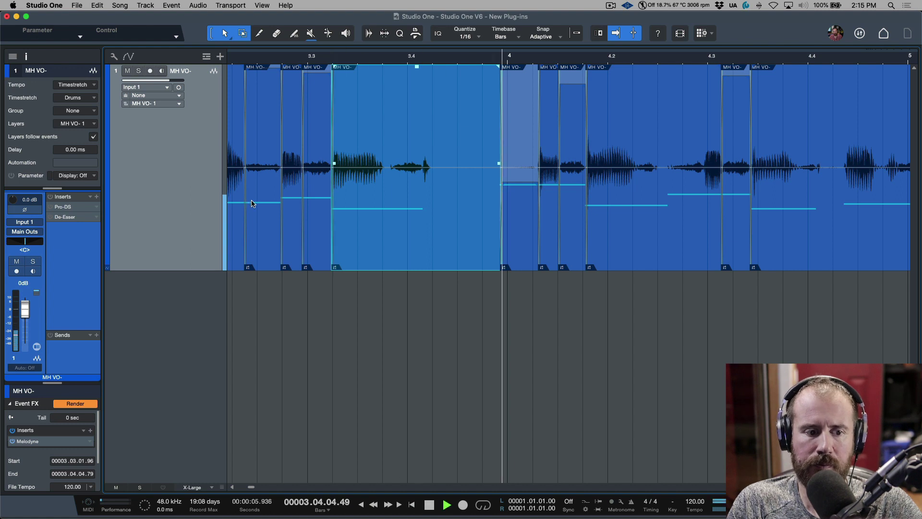
pyautogui.press('space')
pyautogui.click(521, 204)
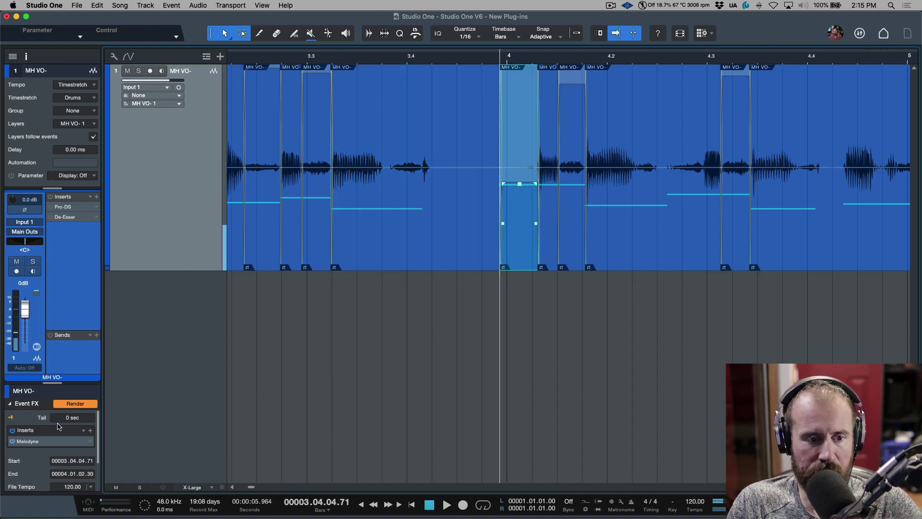
pyautogui.click(414, 251)
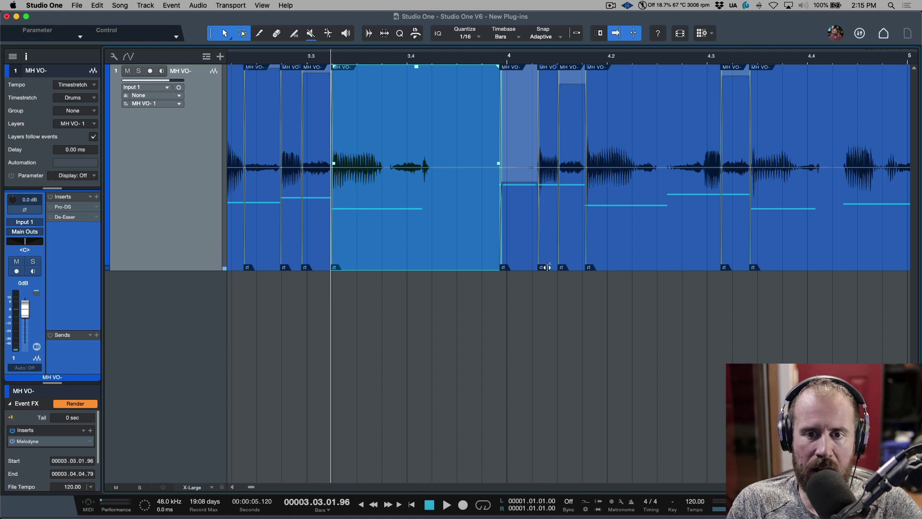
pyautogui.click(519, 249)
pyautogui.click(406, 211)
pyautogui.press('space')
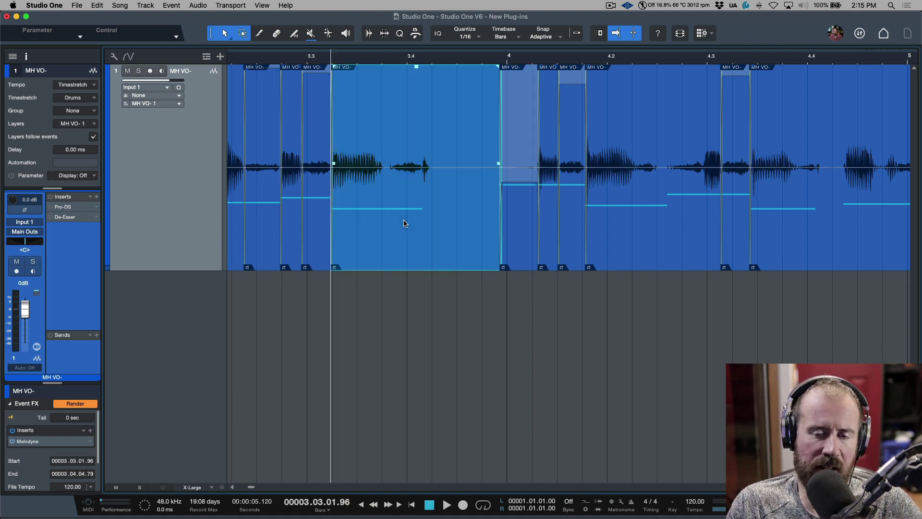
pyautogui.press('space')
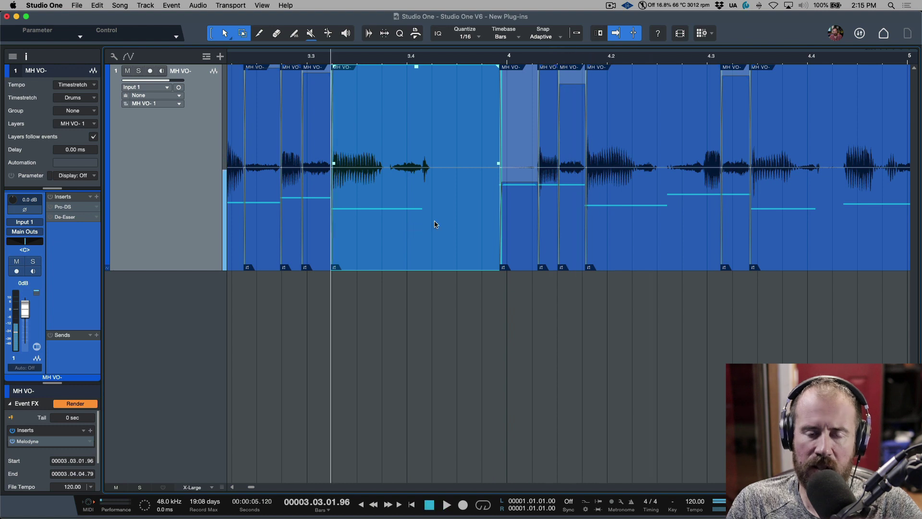
# Raise the gain of the heavily lowered split event at bar 4 back to a moderate reduction
pyautogui.click(520, 237)
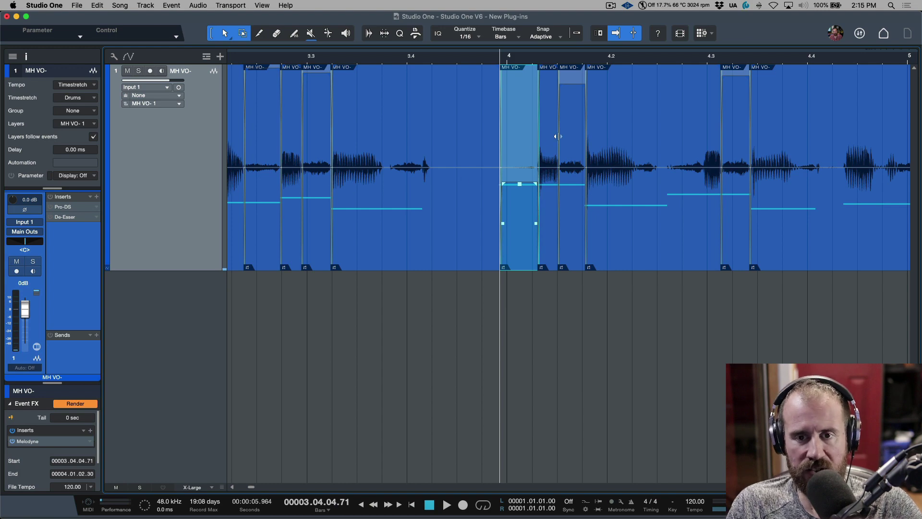
pyautogui.moveTo(519, 186); pyautogui.dragTo(512, 111)
pyautogui.moveTo(513, 96); pyautogui.dragTo(513, 100)
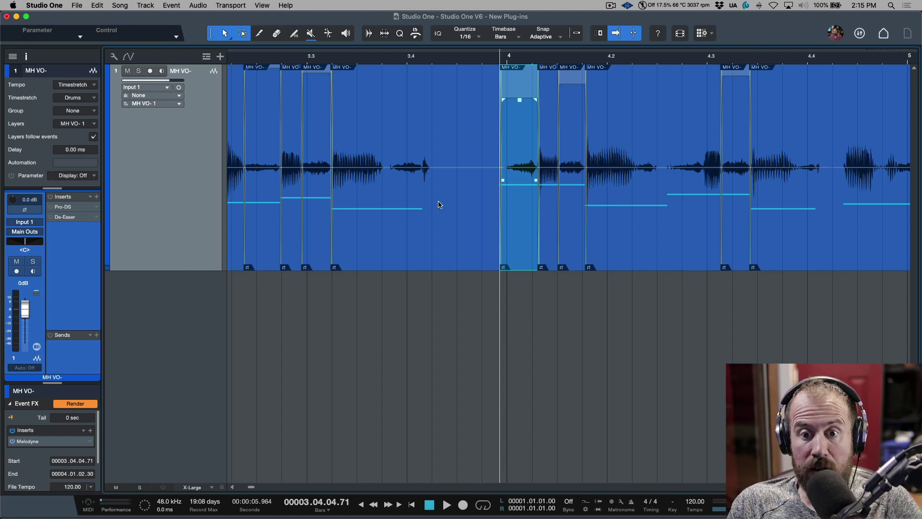
# Split off the sibilant sections at bar 5 and just ahead of beat 5.2 as crossfaded events and slightly lower their gain
pyautogui.hscroll(3, 439, 204)
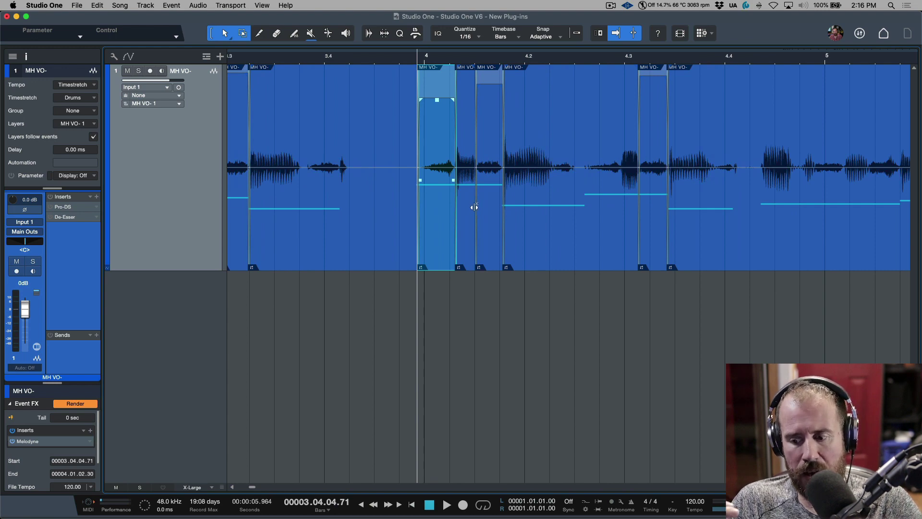
pyautogui.hscroll(8, 591, 191)
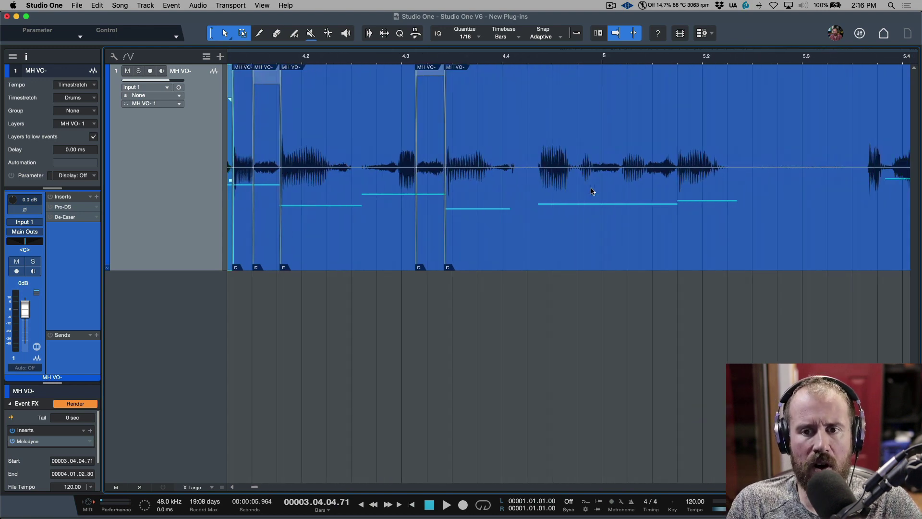
pyautogui.moveTo(591, 142); pyautogui.dragTo(621, 129)
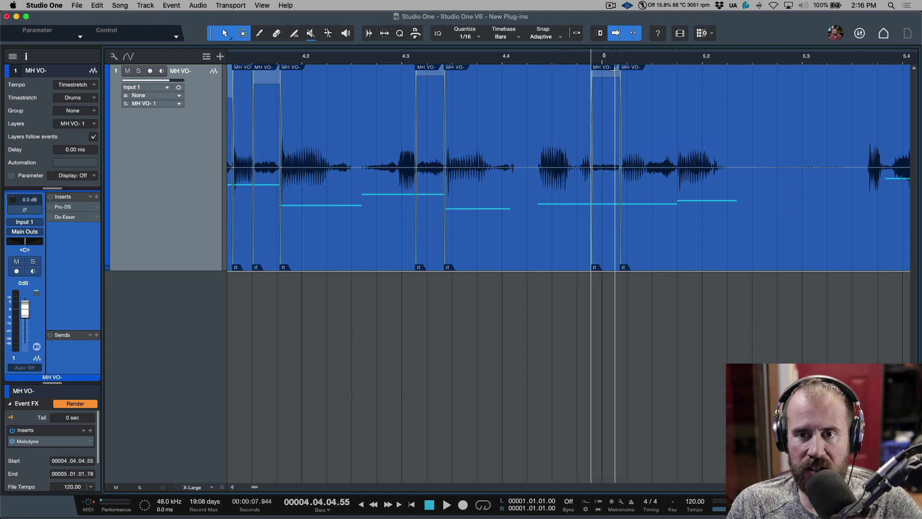
pyautogui.moveTo(614, 73); pyautogui.dragTo(678, 121)
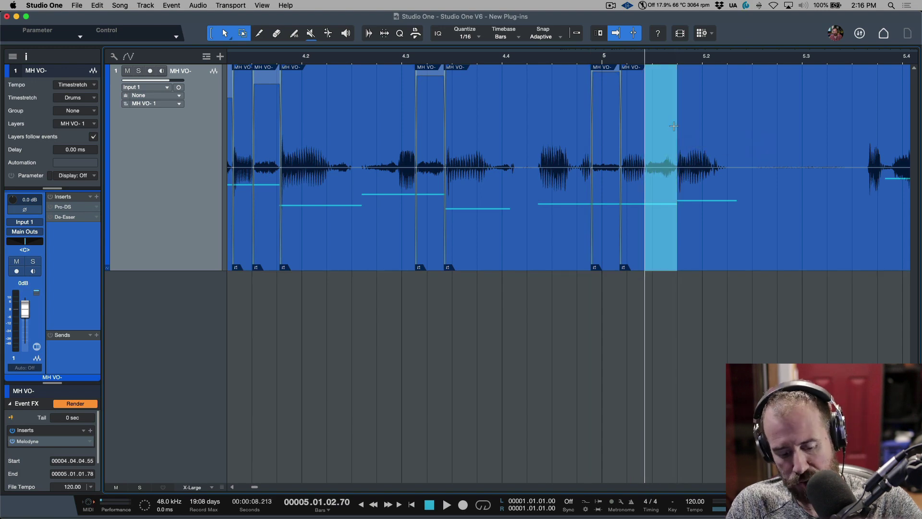
pyautogui.click(674, 127)
pyautogui.moveTo(660, 85); pyautogui.dragTo(663, 90)
# Split off the sibilant section around beat 5.4 as a crossfaded event and lower its gain
pyautogui.hscroll(3, 731, 184)
pyautogui.hscroll(6, 730, 184)
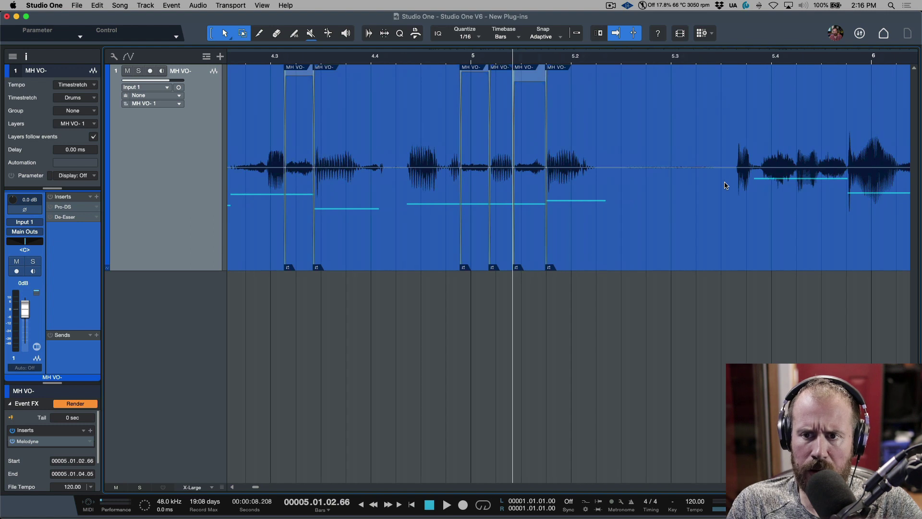
pyautogui.moveTo(580, 135); pyautogui.dragTo(600, 137)
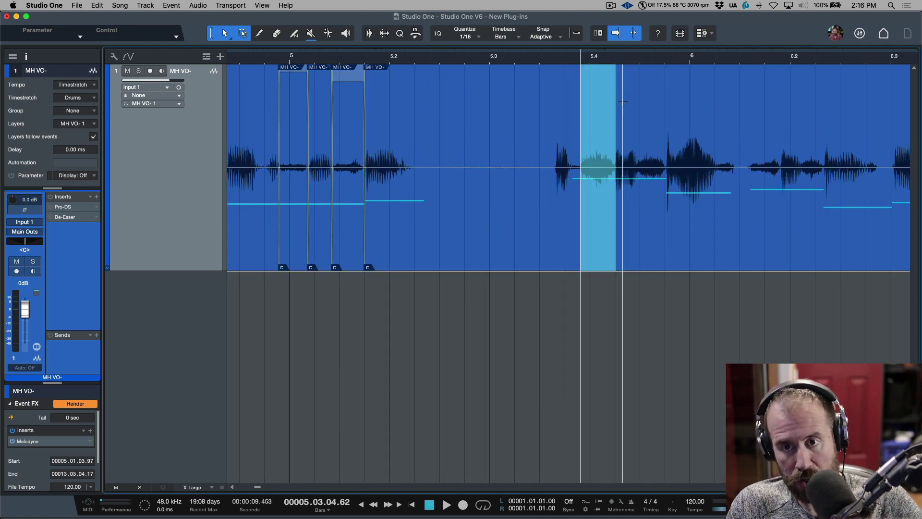
pyautogui.press('super+alt+x')
pyautogui.moveTo(599, 83); pyautogui.dragTo(599, 100)
# Split off the sibilant section just before bar 6 as a crossfaded event and lower its gain
pyautogui.moveTo(638, 123); pyautogui.dragTo(667, 122)
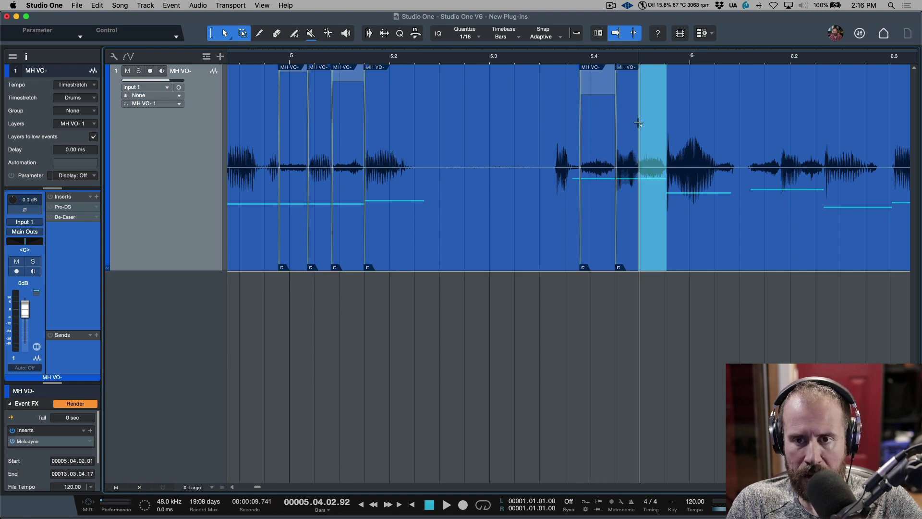
pyautogui.press('super+alt+x')
pyautogui.moveTo(655, 72); pyautogui.dragTo(653, 94)
# Lower the beat 5.4 event's gain further, play from just ahead of it, and slightly raise the gain of both new events
pyautogui.moveTo(599, 100); pyautogui.dragTo(596, 107)
pyautogui.click(542, 126)
pyautogui.press('space')
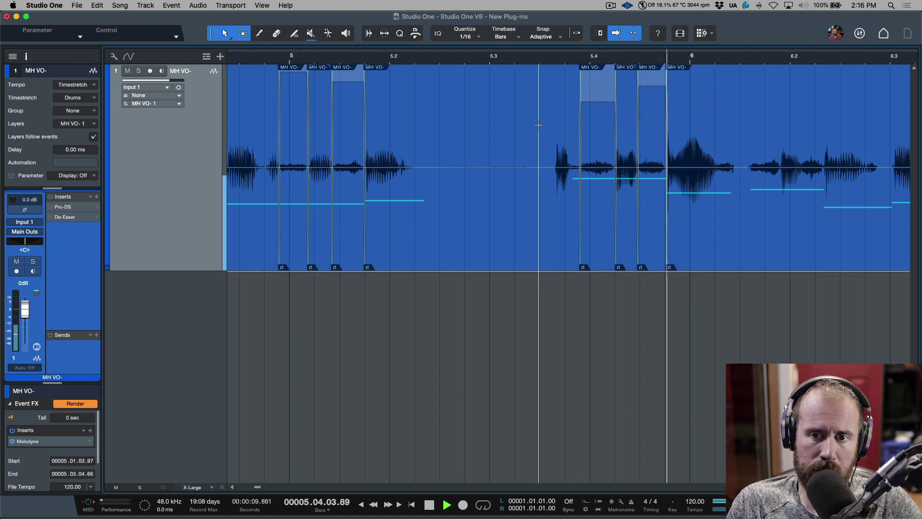
pyautogui.press('space')
pyautogui.moveTo(599, 107); pyautogui.dragTo(598, 106)
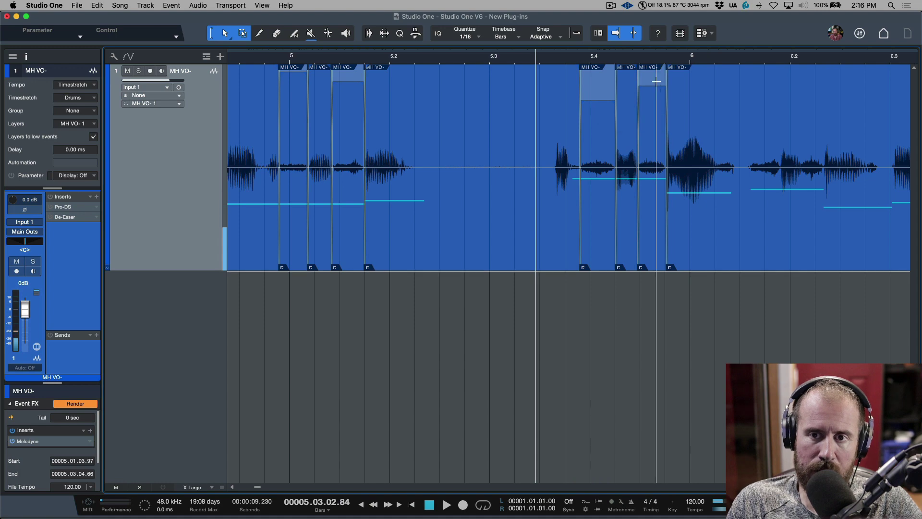
pyautogui.moveTo(653, 86); pyautogui.dragTo(654, 87)
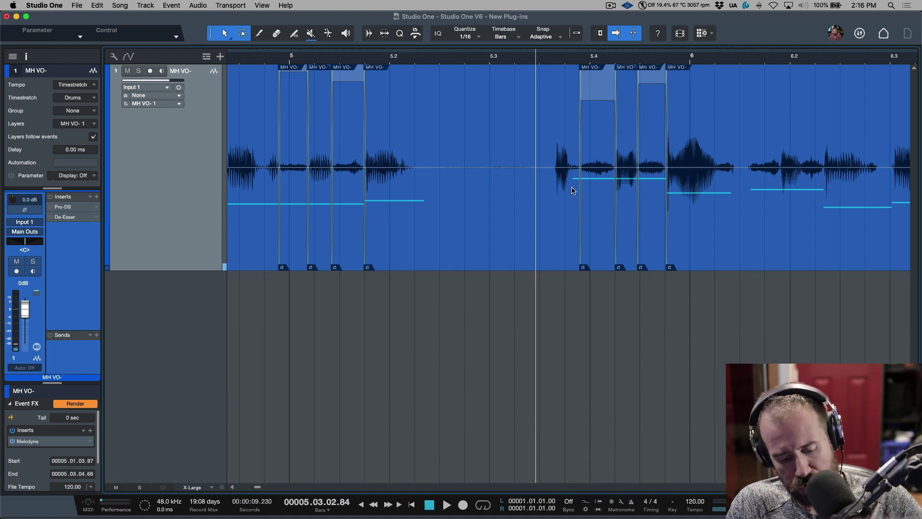
# Nudge the crossfades of the split events between beat 5.4 and bar 6 to fit the waveform transitions
pyautogui.press('x')
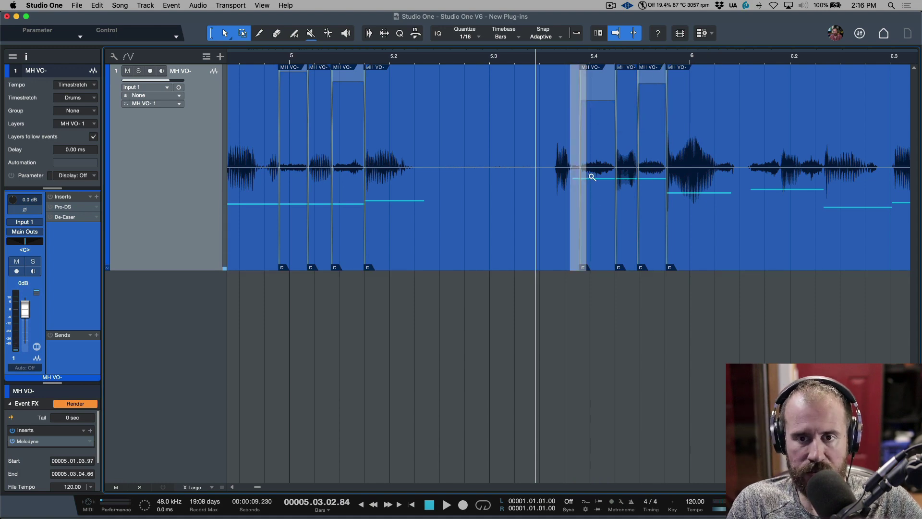
pyautogui.scroll(5, 588, 176)
pyautogui.moveTo(535, 226); pyautogui.dragTo(532, 226)
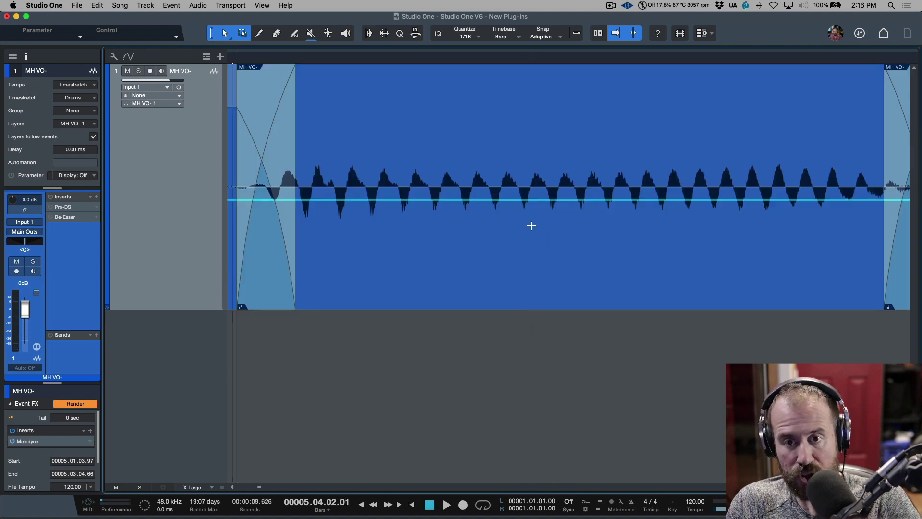
pyautogui.moveTo(309, 243); pyautogui.dragTo(260, 246)
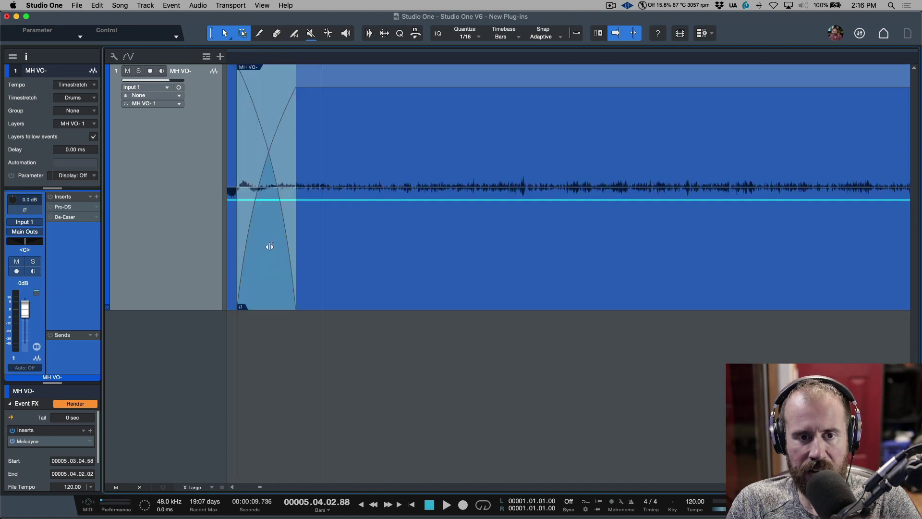
pyautogui.moveTo(457, 236); pyautogui.dragTo(473, 235)
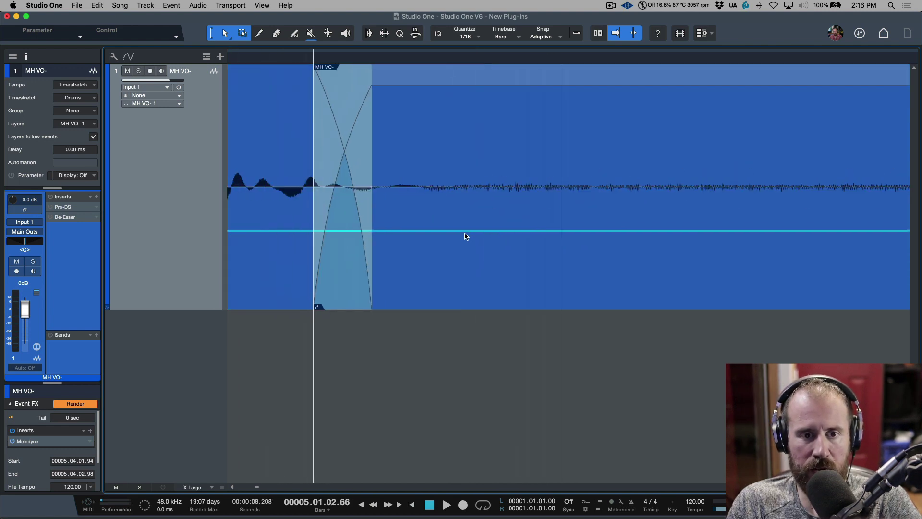
# Shift the crossfades of the two lowered events between bar 5 and beat 5.2 slightly to fit the sibilant edges
pyautogui.moveTo(393, 246); pyautogui.dragTo(409, 247)
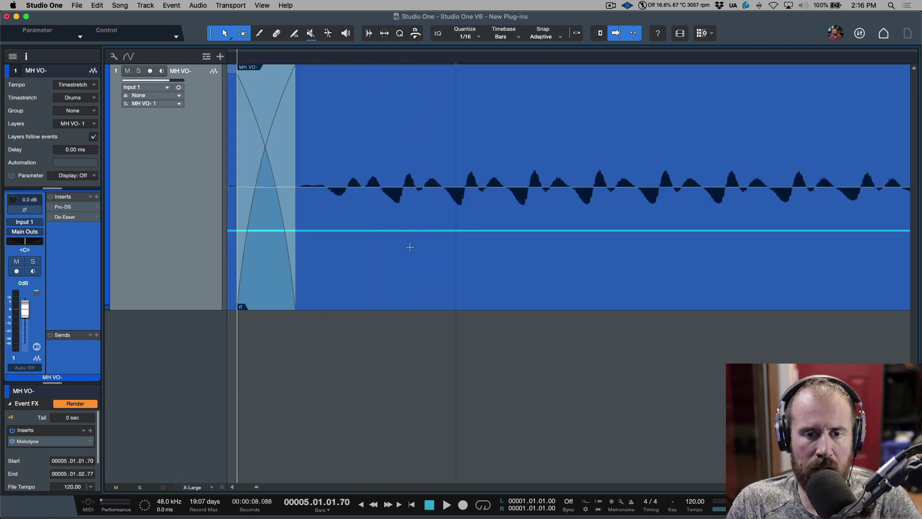
pyautogui.hscroll(-5, 408, 248)
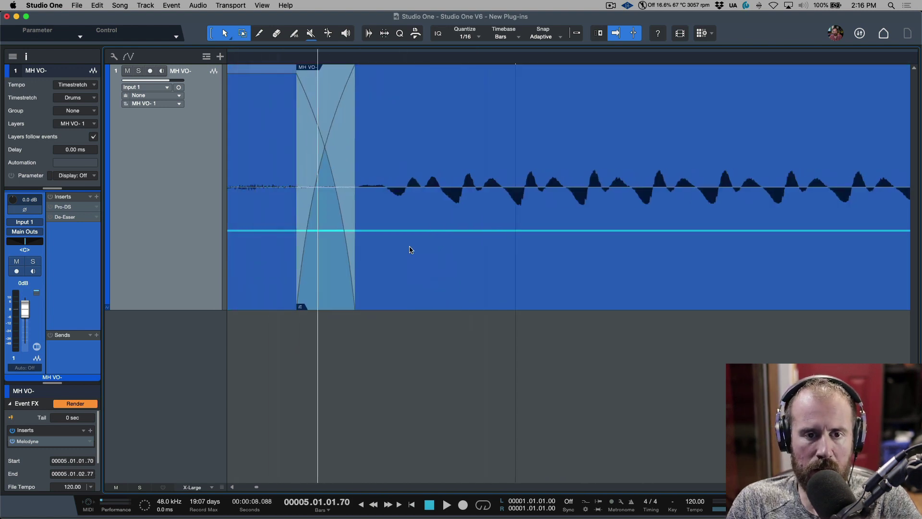
pyautogui.moveTo(460, 264); pyautogui.dragTo(469, 261)
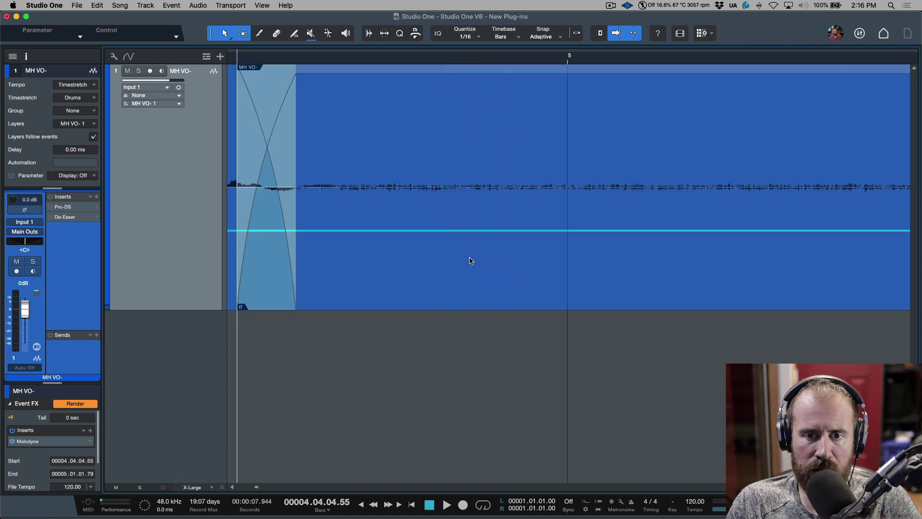
pyautogui.hscroll(-5, 469, 261)
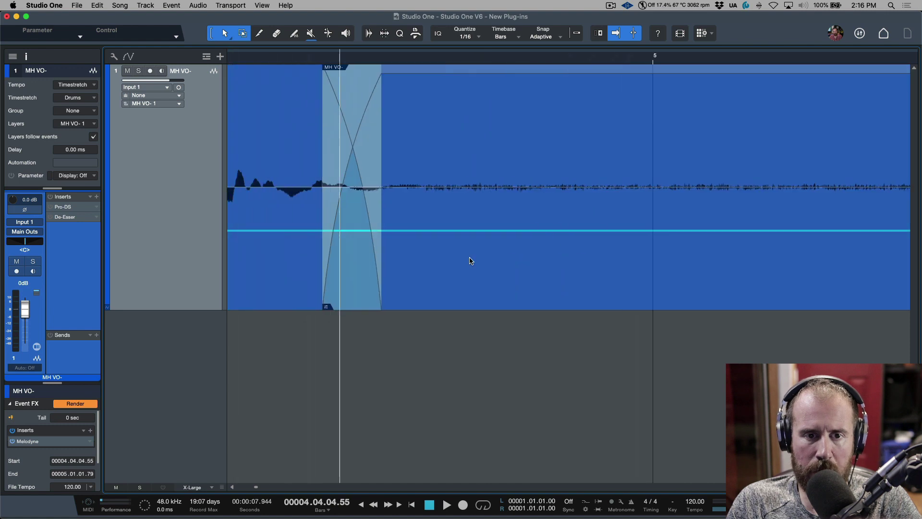
pyautogui.moveTo(482, 264); pyautogui.dragTo(527, 263)
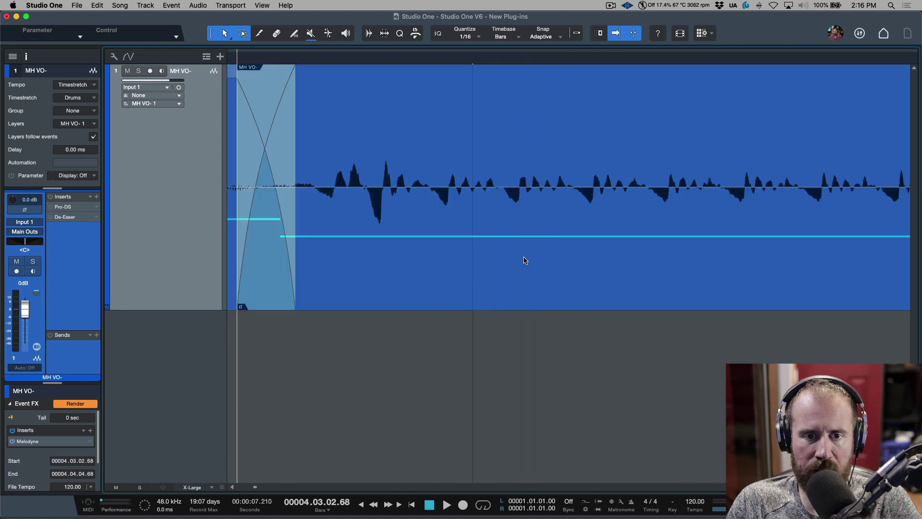
# Fine-tune the crossfade positions at both edges of the lowered sibilant event after beat 4.3
pyautogui.hscroll(-5, 447, 260)
pyautogui.moveTo(346, 264); pyautogui.dragTo(340, 264)
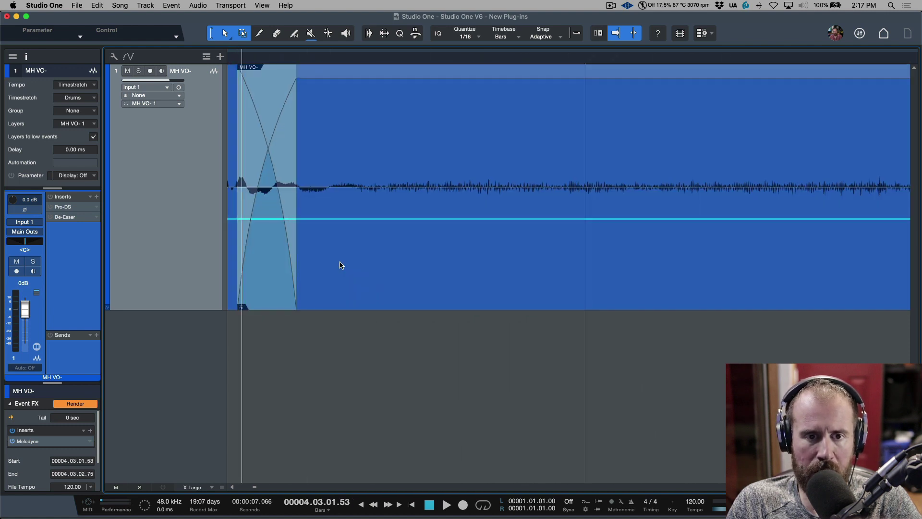
pyautogui.hscroll(-5, 450, 262)
pyautogui.moveTo(449, 262); pyautogui.dragTo(534, 255)
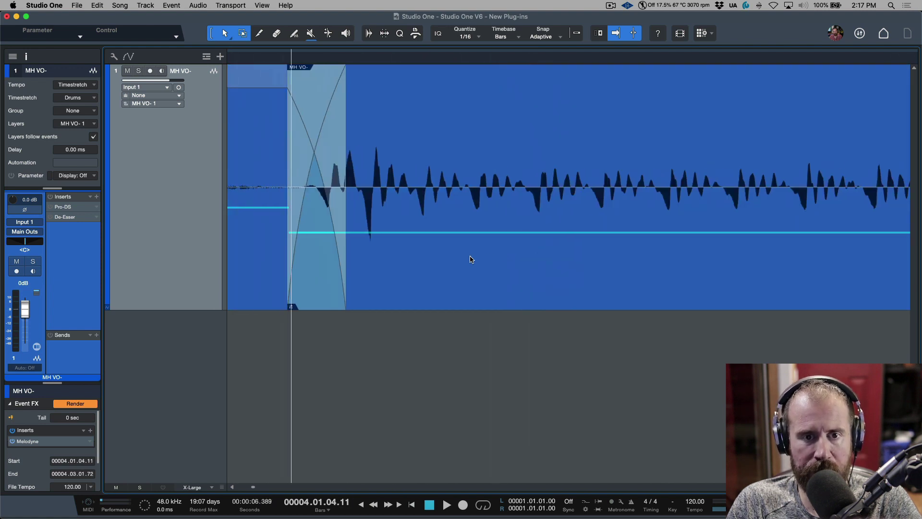
# Nudge the crossfades of the split events between bar 4 and beat 4.2 to line up with the waveform transitions
pyautogui.hscroll(-5, 391, 267)
pyautogui.moveTo(392, 267); pyautogui.dragTo(354, 274)
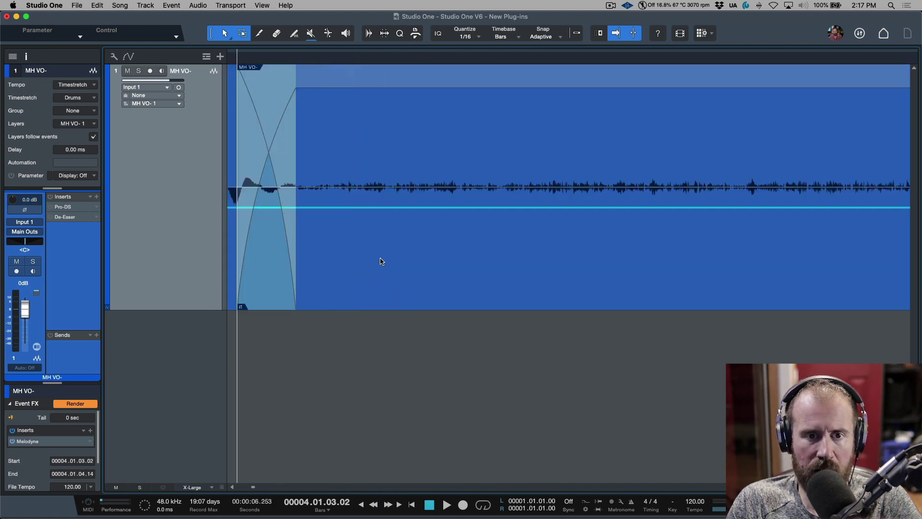
pyautogui.hscroll(-5, 381, 259)
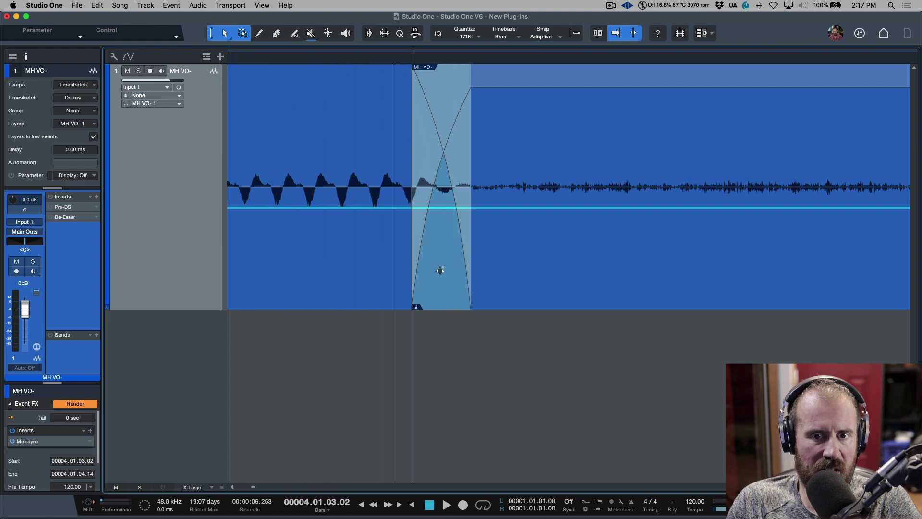
pyautogui.moveTo(438, 267)
pyautogui.mouseDown()
pyautogui.moveTo(450, 271)
pyautogui.moveTo(423, 272)
pyautogui.mouseUp()
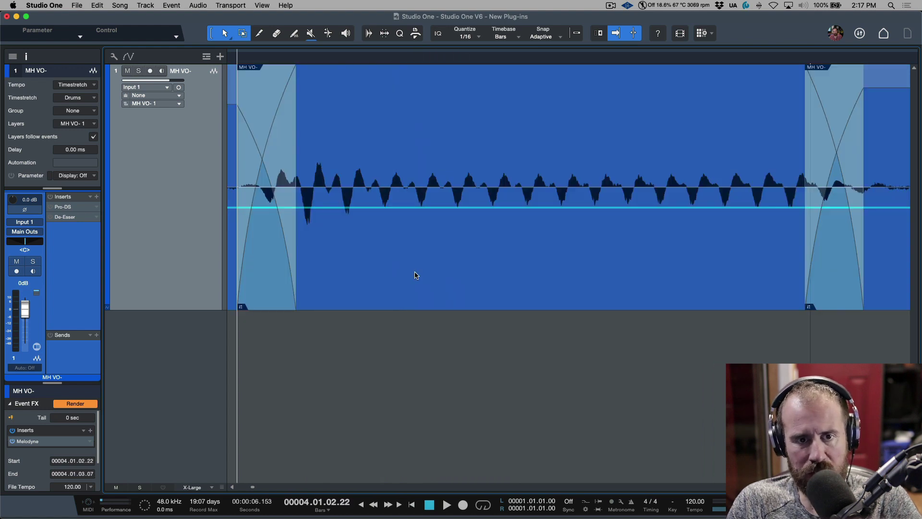
pyautogui.moveTo(275, 283); pyautogui.dragTo(264, 283)
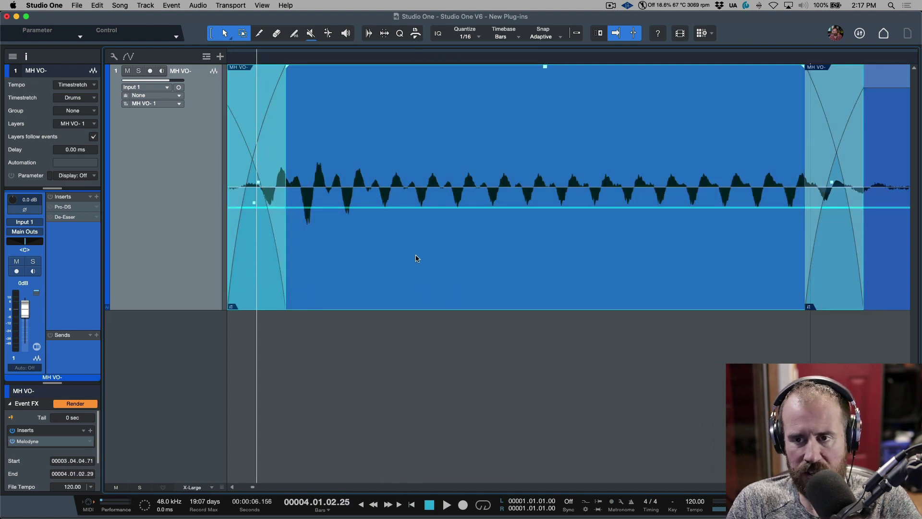
# Review the split and lowered sibilant events along the voice-over from bar 1 to bar 8
pyautogui.press('w')
pyautogui.press('w')
pyautogui.press('w')
pyautogui.press('w')
pyautogui.press('w')
pyautogui.press('w')
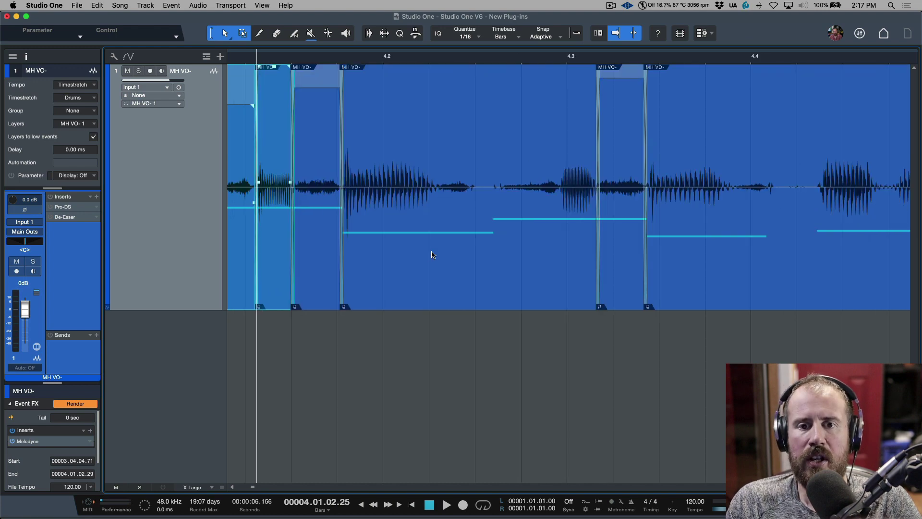
pyautogui.press('w')
pyautogui.press('w')
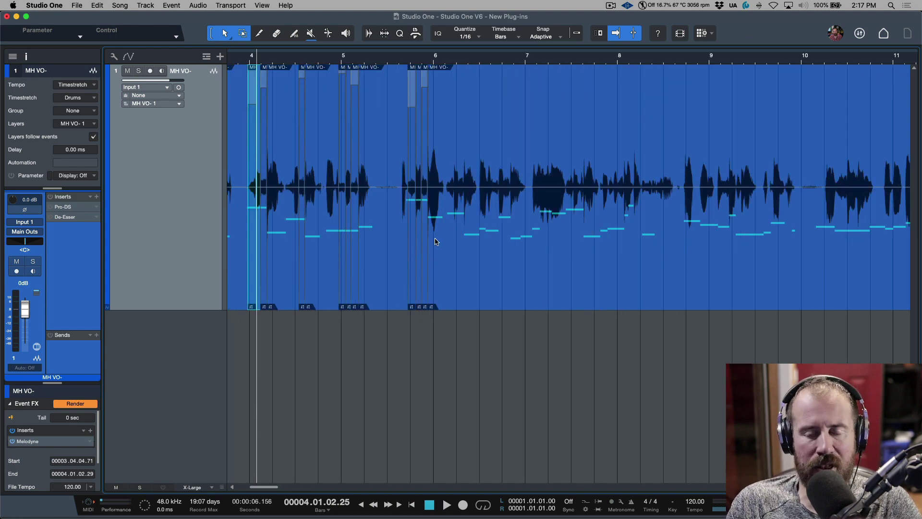
pyautogui.hscroll(-10, 414, 243)
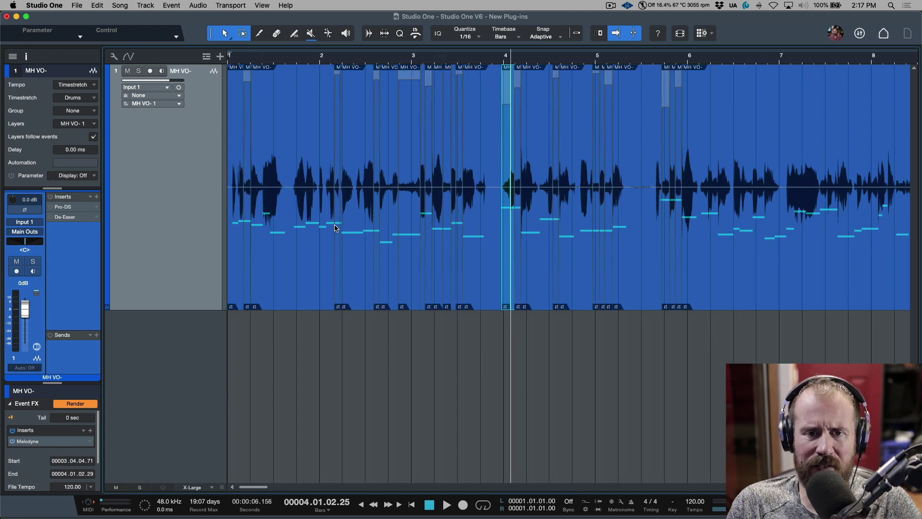
# Try bouncing the split events from bar 1 to shortly before bar 6 into a single event, and undo the bounce
pyautogui.click(355, 233)
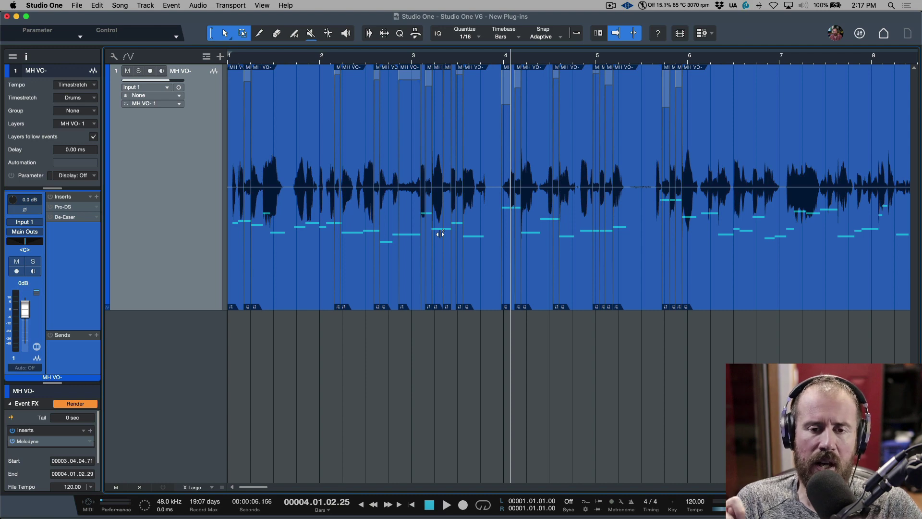
pyautogui.press('Home')
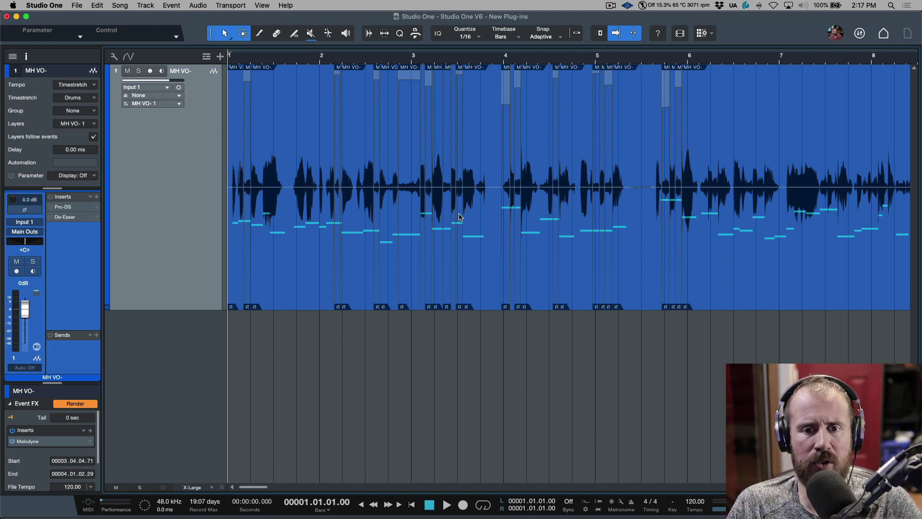
pyautogui.moveTo(641, 257); pyautogui.dragTo(123, 250)
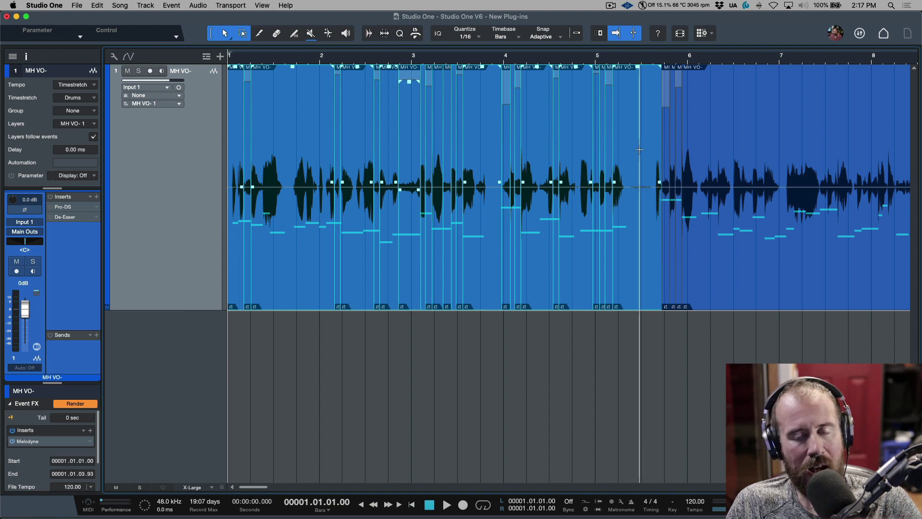
pyautogui.hotkey('shift', 'r')
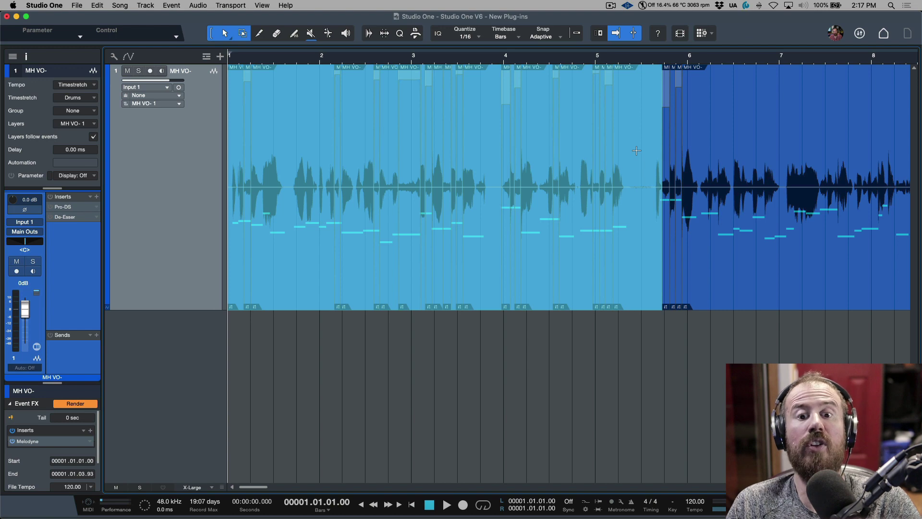
pyautogui.press('super+b')
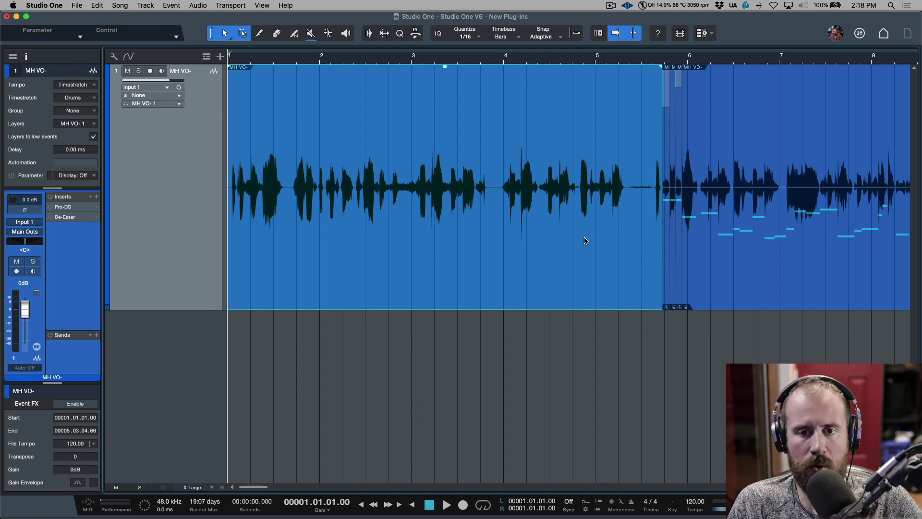
pyautogui.press('super+z')
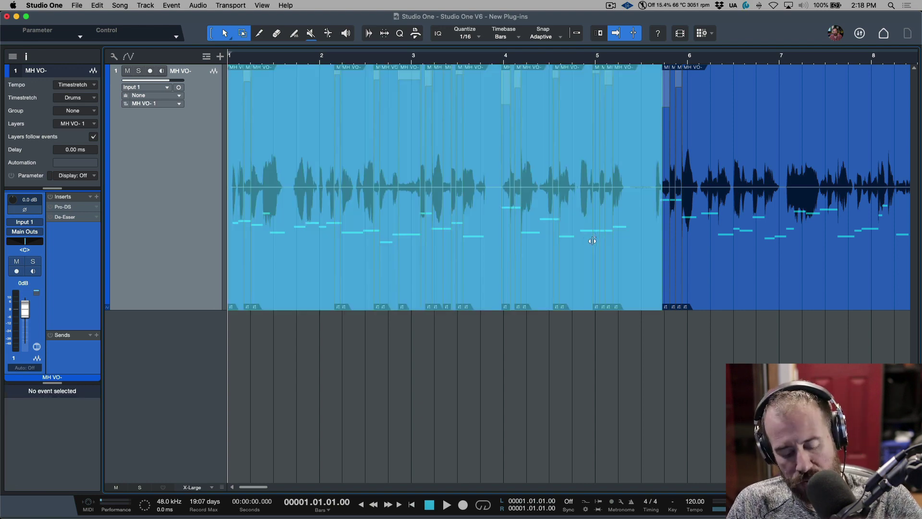
pyautogui.click(617, 358)
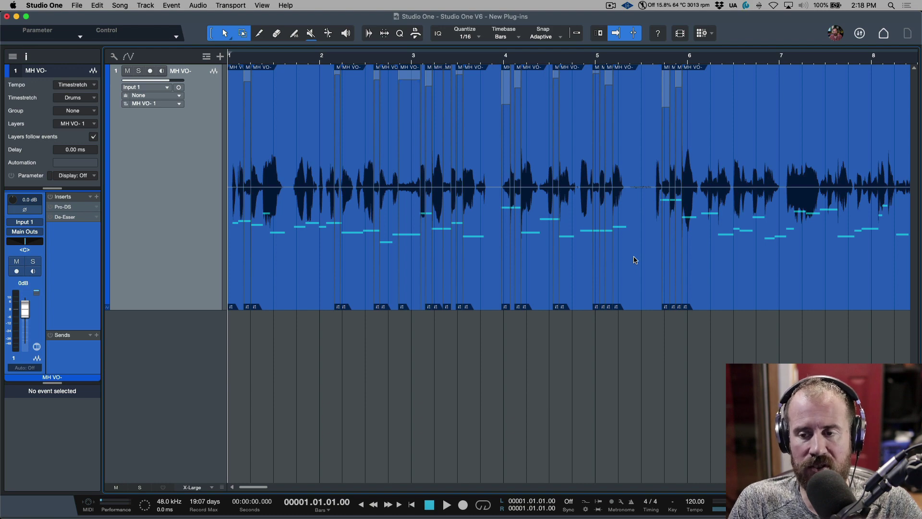
# Render the Event FX of the long unsplit event starting just before bar 6 and enable its gain envelope
pyautogui.hscroll(3, 605, 244)
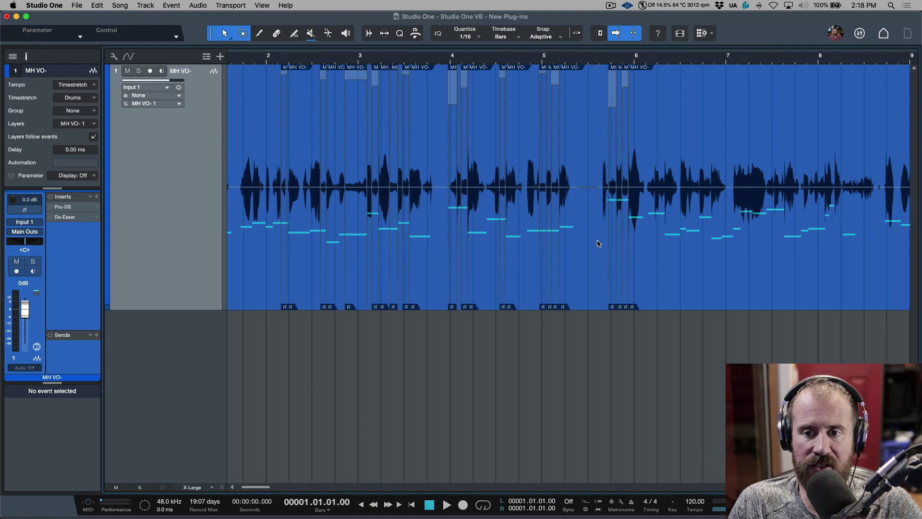
pyautogui.click(613, 262)
pyautogui.hscroll(2, 611, 263)
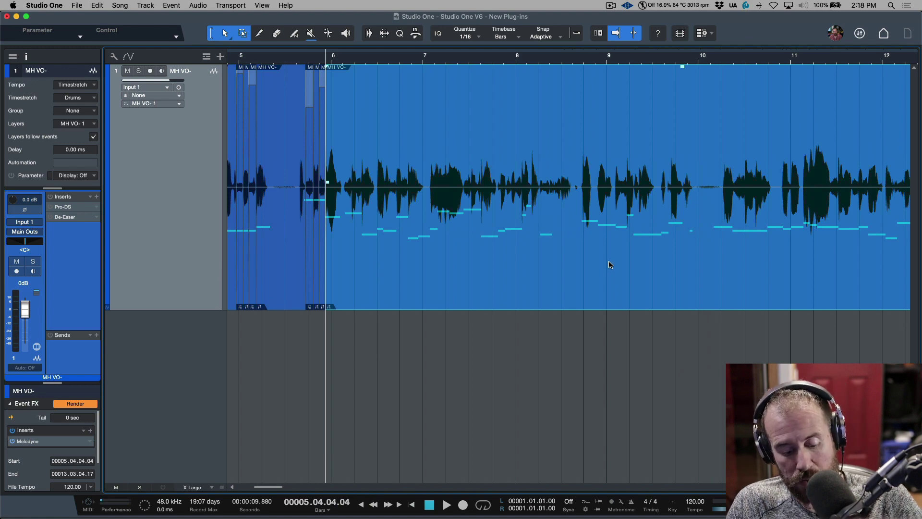
pyautogui.click(82, 405)
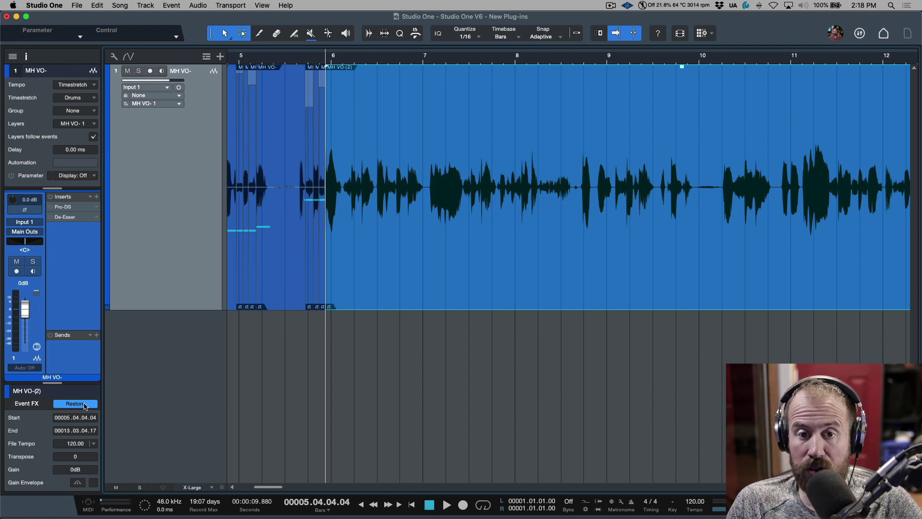
pyautogui.rightClick(389, 284)
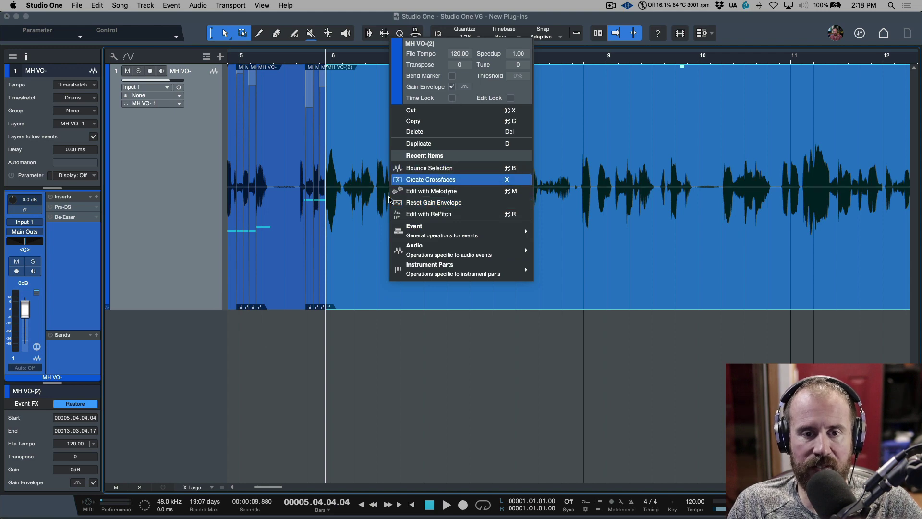
pyautogui.click(382, 209)
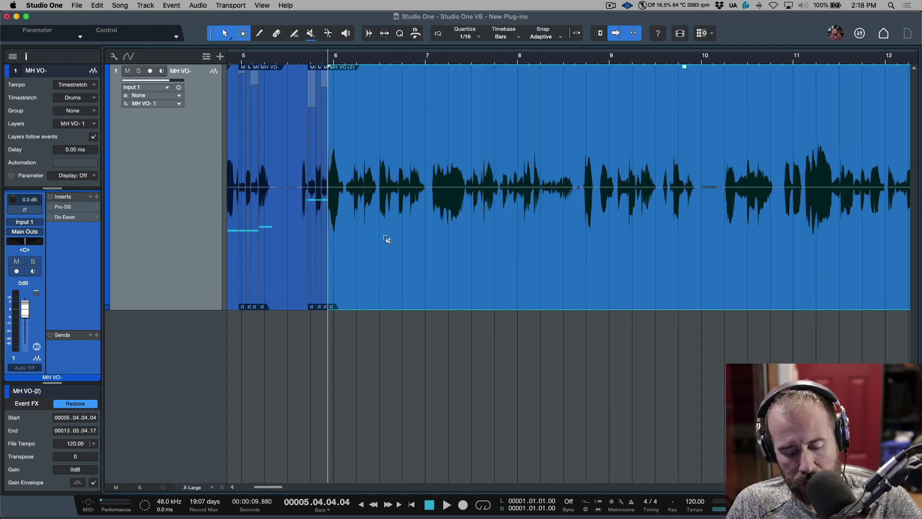
# Lower the gain envelope over the four sibilant sections between bar 6 and bar 7
pyautogui.click(383, 240)
pyautogui.press('e')
pyautogui.press('e')
pyautogui.press('e')
pyautogui.hscroll(-3, 325, 219)
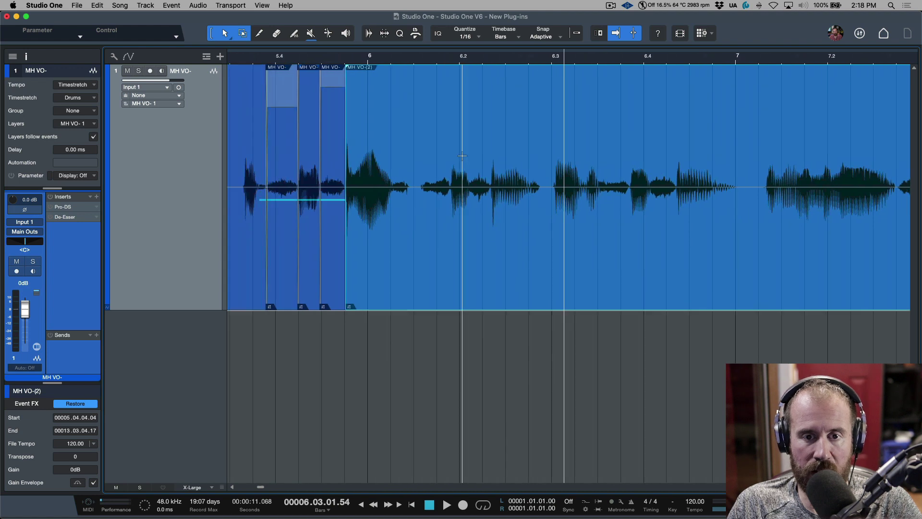
pyautogui.moveTo(419, 144); pyautogui.dragTo(481, 113)
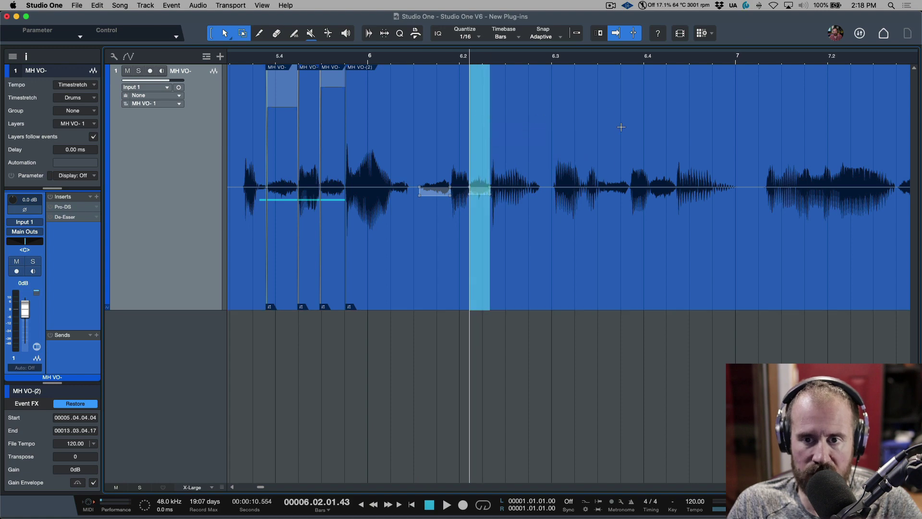
pyautogui.moveTo(629, 140); pyautogui.dragTo(598, 149)
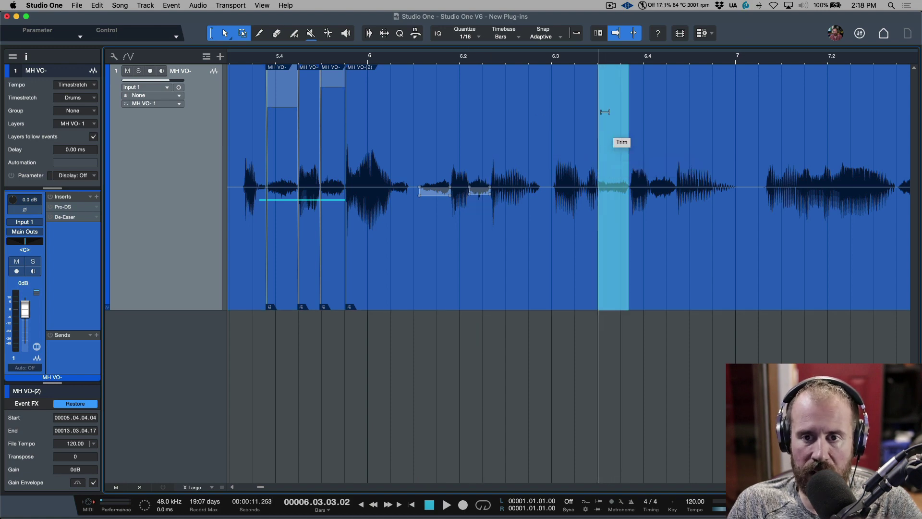
pyautogui.moveTo(649, 136); pyautogui.dragTo(675, 141)
pyautogui.moveTo(664, 102); pyautogui.dragTo(665, 111)
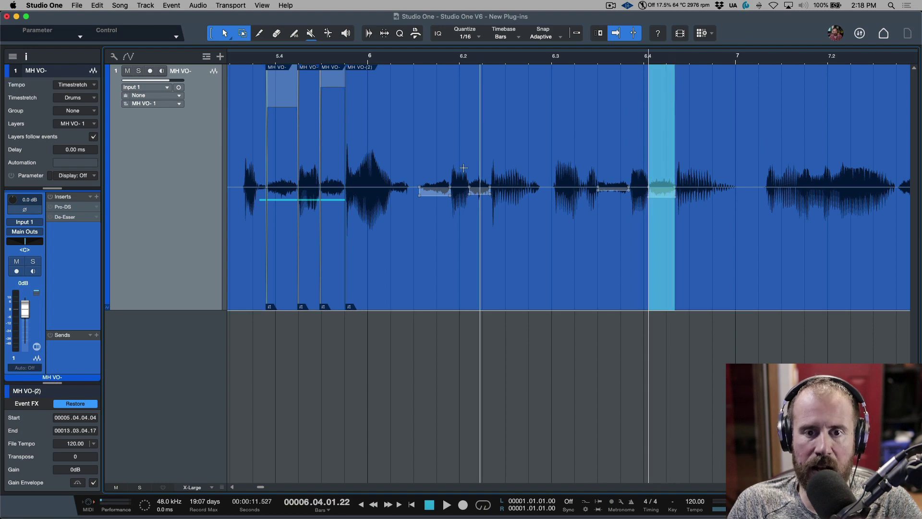
# Play the rendered event from its start to hear the lowered sibilants between bars 6 and 7
pyautogui.click(431, 274)
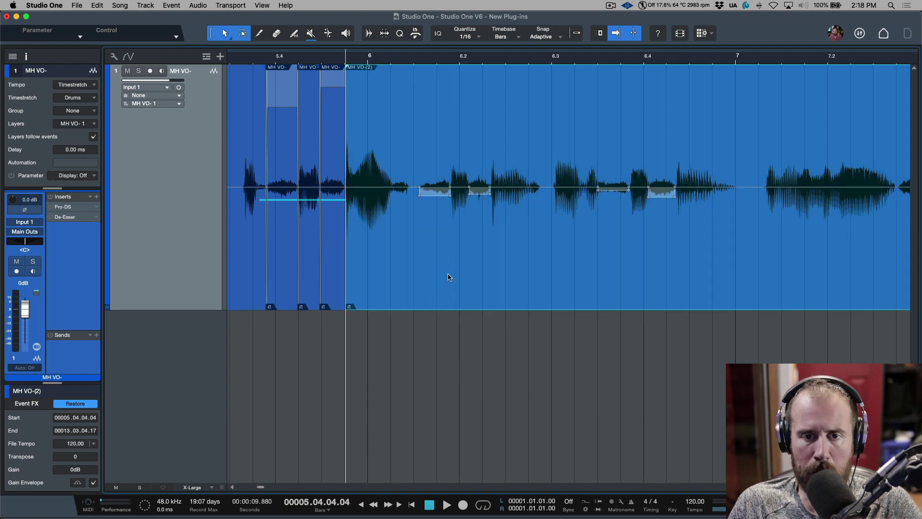
pyautogui.press('space')
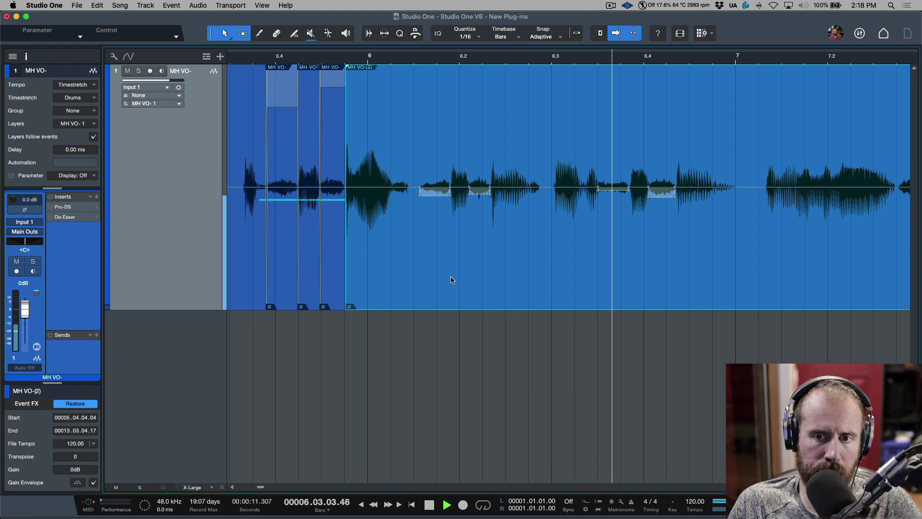
pyautogui.press('space')
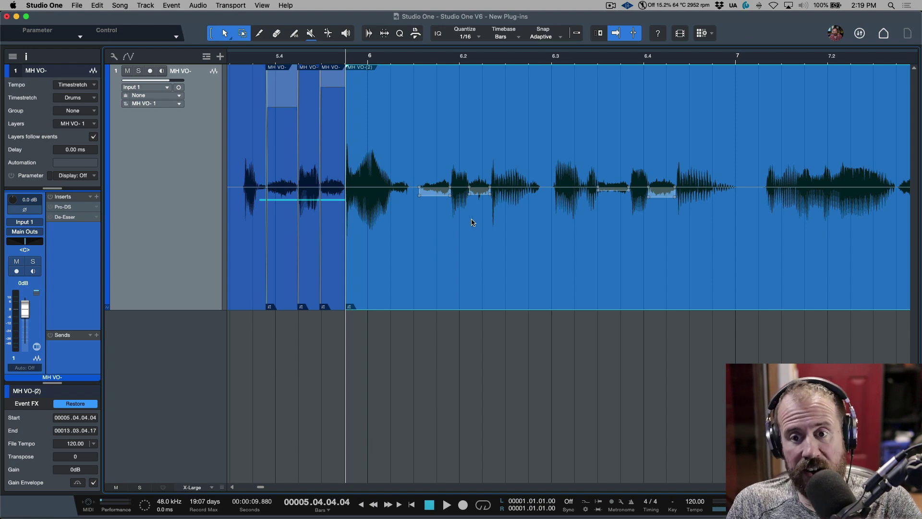
# Lower the gain envelope over the sibilant before beat 7.3 and the one at the start of bar 8
pyautogui.press('w')
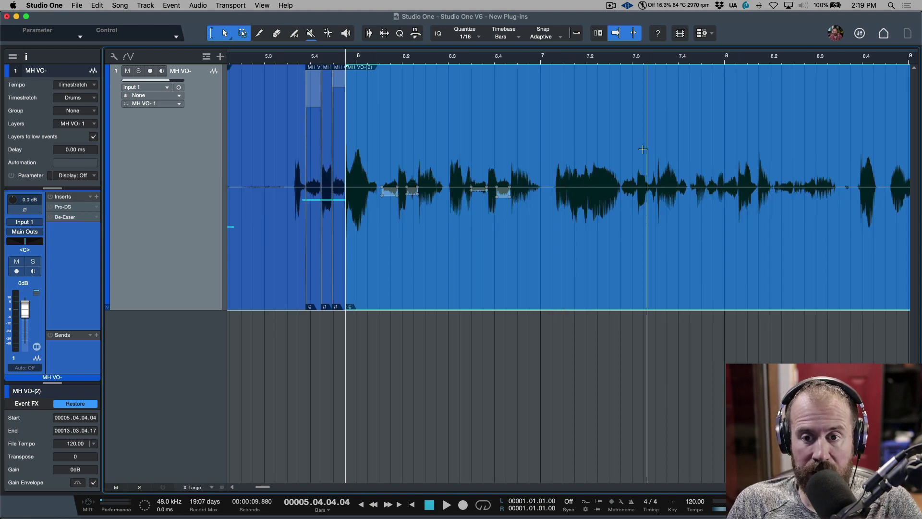
pyautogui.moveTo(621, 149); pyautogui.dragTo(636, 149)
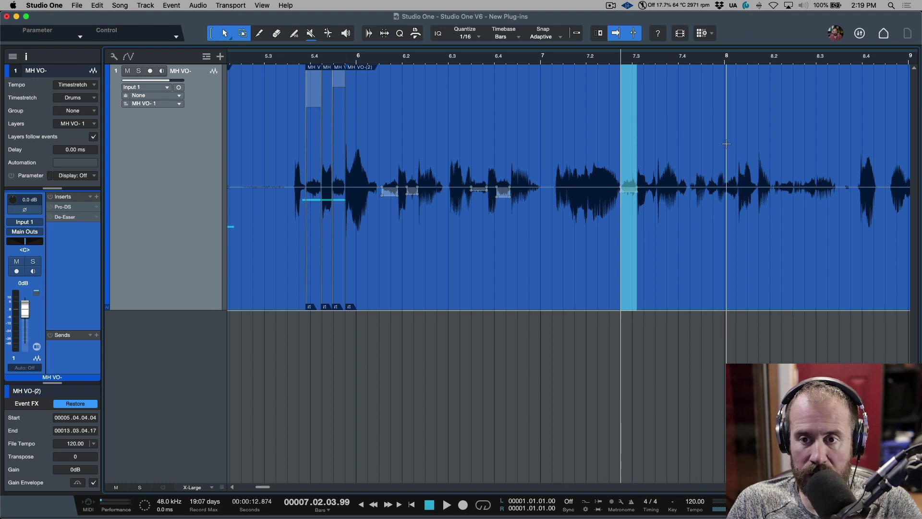
pyautogui.moveTo(726, 143); pyautogui.dragTo(737, 147)
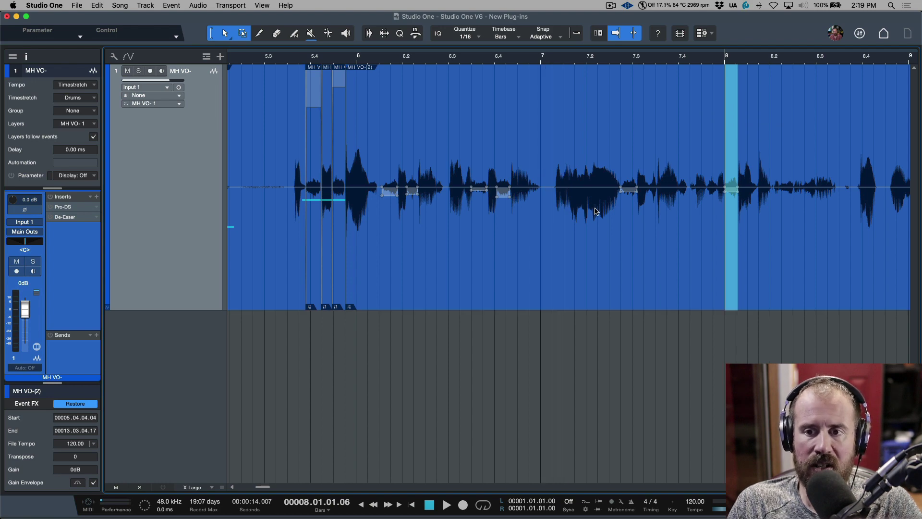
# Split the words between about beat 8.4 and just after bar 9 into their own event and restore its Event FX
pyautogui.hscroll(3, 595, 211)
pyautogui.moveTo(753, 211); pyautogui.dragTo(824, 214)
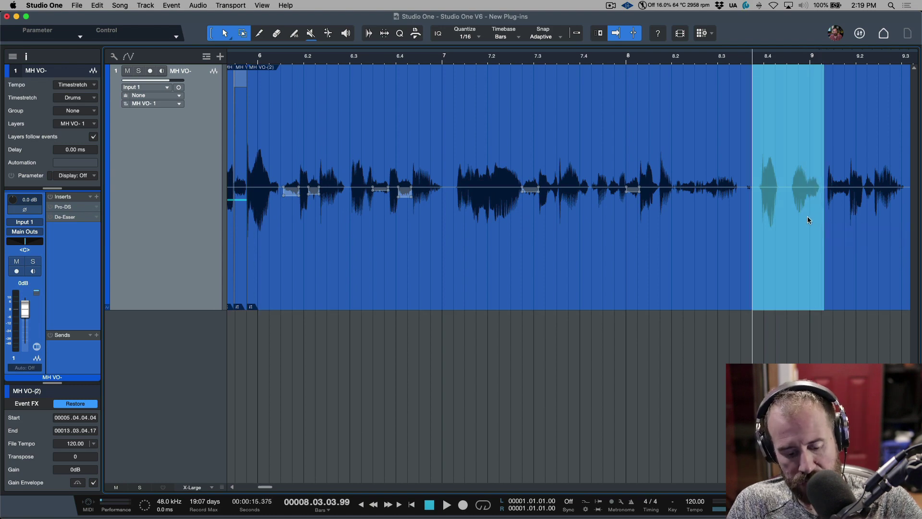
pyautogui.click(808, 220)
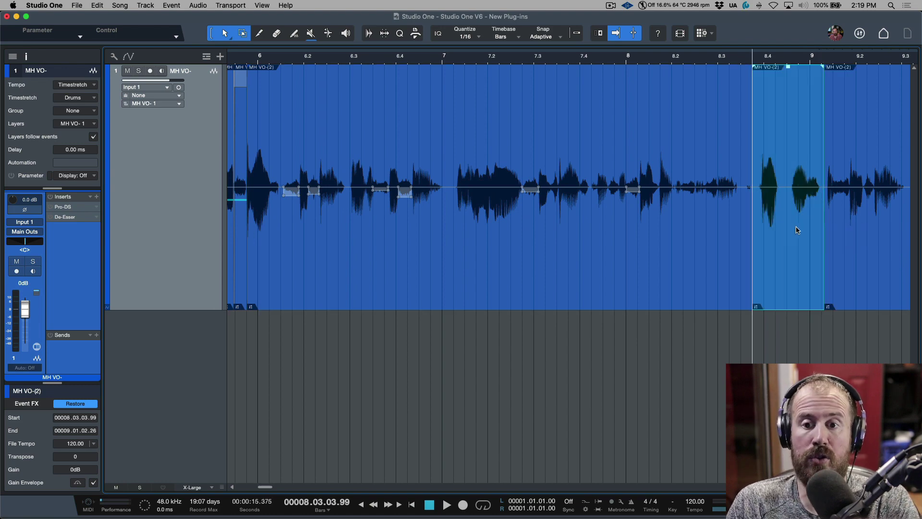
pyautogui.click(90, 405)
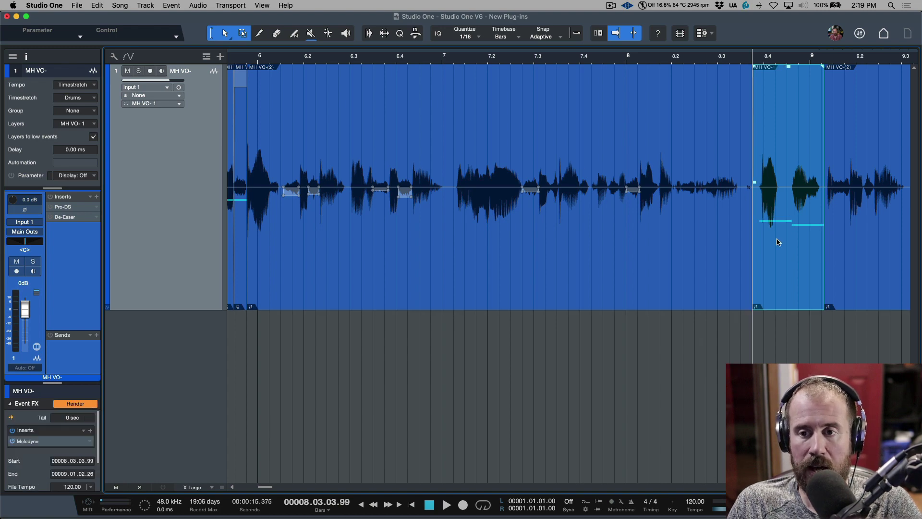
# Snap the second note of the restored event to Ab 2 at 0 ct with Melodyne's Pitch Tool and close the editor
pyautogui.doubleClick(782, 253)
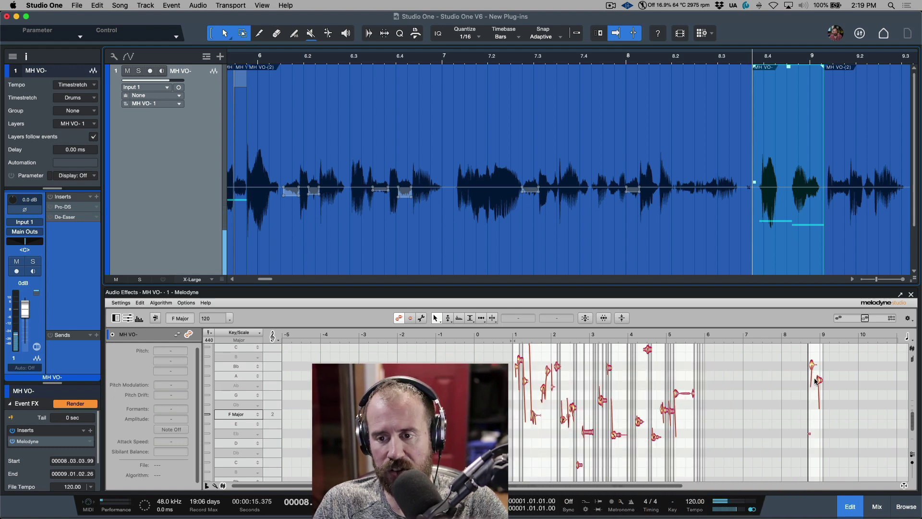
pyautogui.click(818, 380)
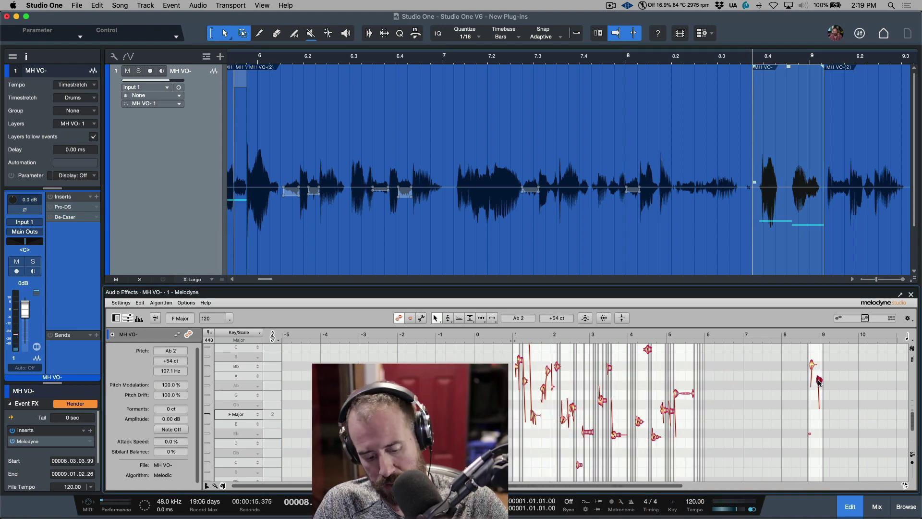
pyautogui.moveTo(838, 377); pyautogui.dragTo(539, 377)
pyautogui.click(598, 413)
pyautogui.rightClick(546, 404)
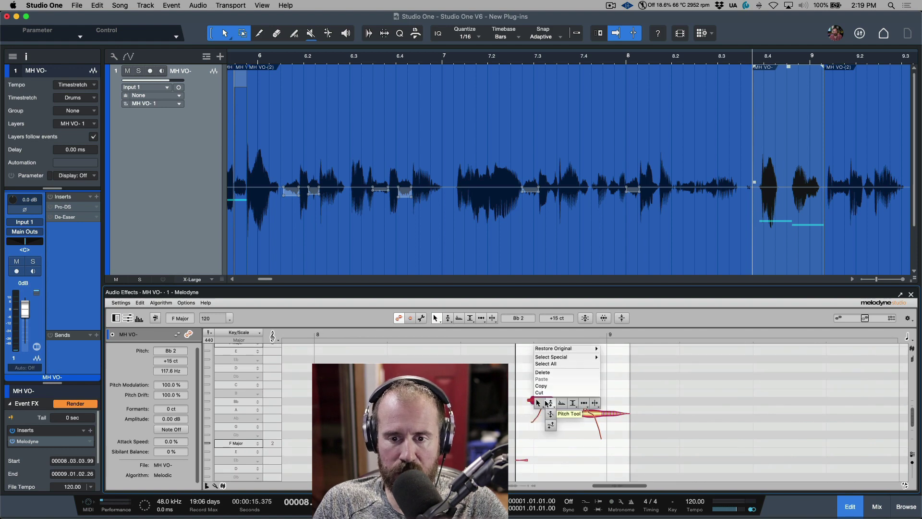
pyautogui.click(549, 403)
pyautogui.doubleClick(594, 412)
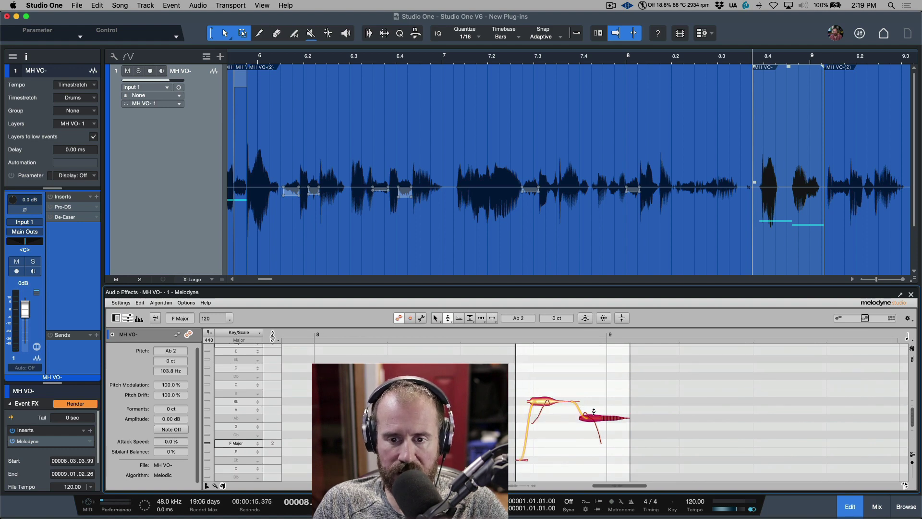
pyautogui.click(912, 294)
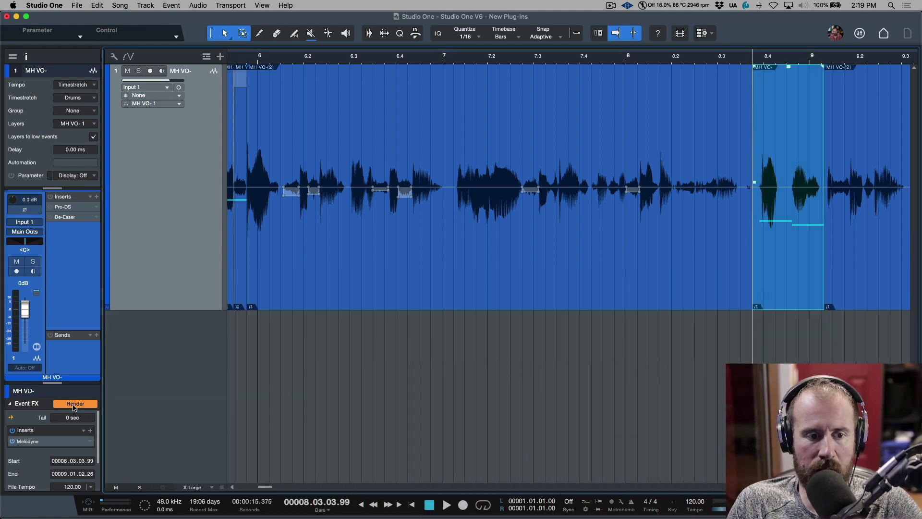
# Render the Event FX of the pitch-corrected event before bar 9 again and enable its gain envelope
pyautogui.click(75, 404)
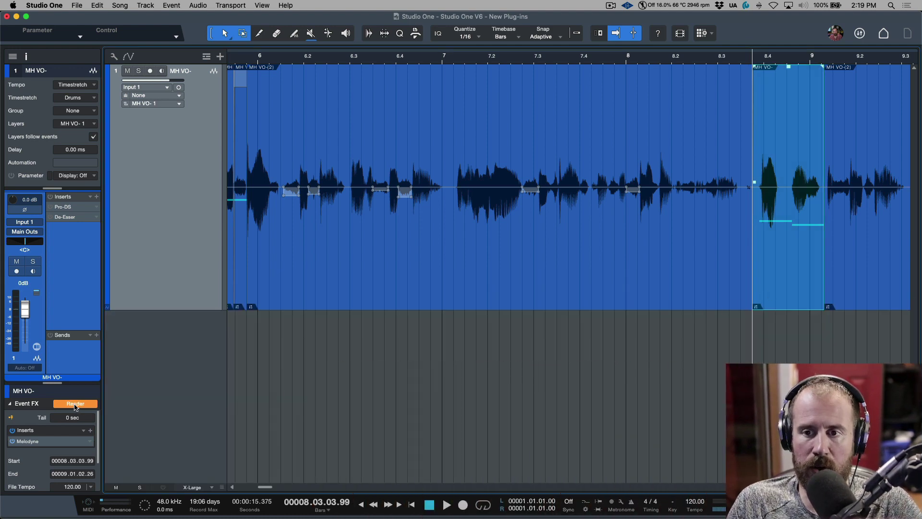
pyautogui.rightClick(778, 232)
pyautogui.click(839, 279)
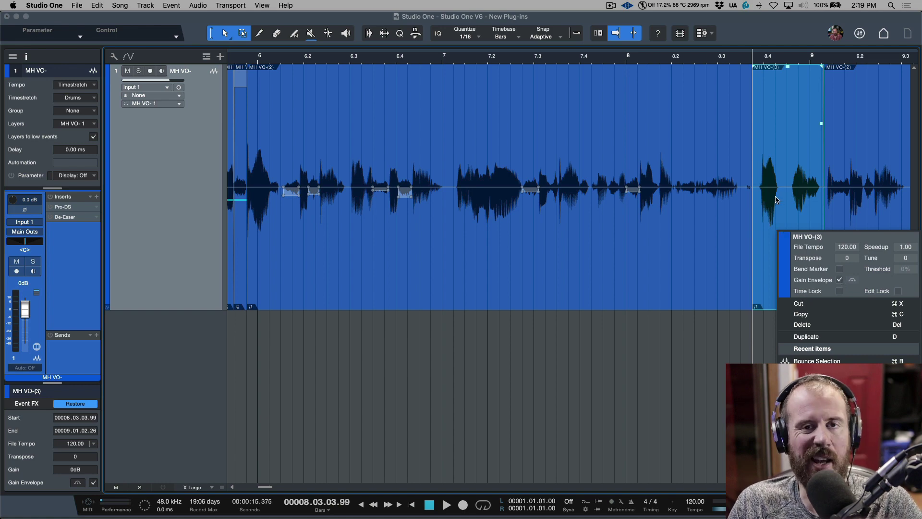
pyautogui.click(650, 403)
pyautogui.click(612, 291)
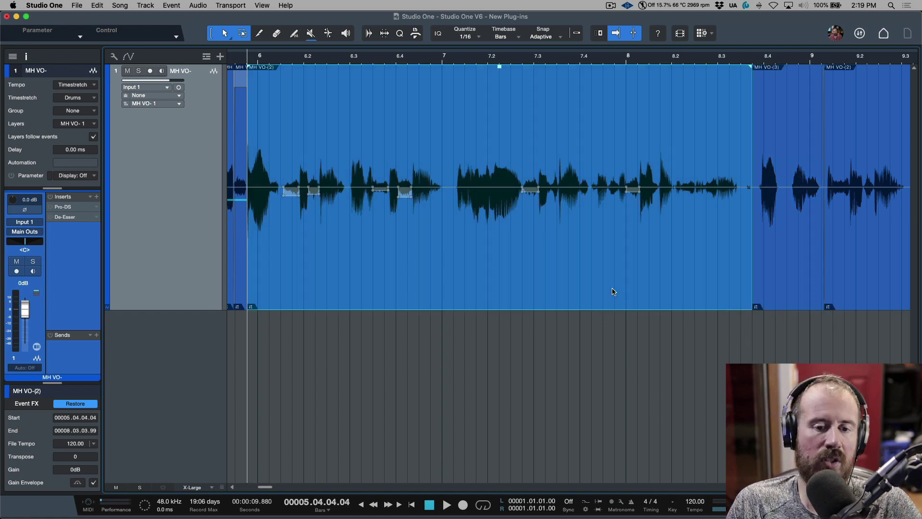
pyautogui.press('w')
pyautogui.press('w')
pyautogui.press('w')
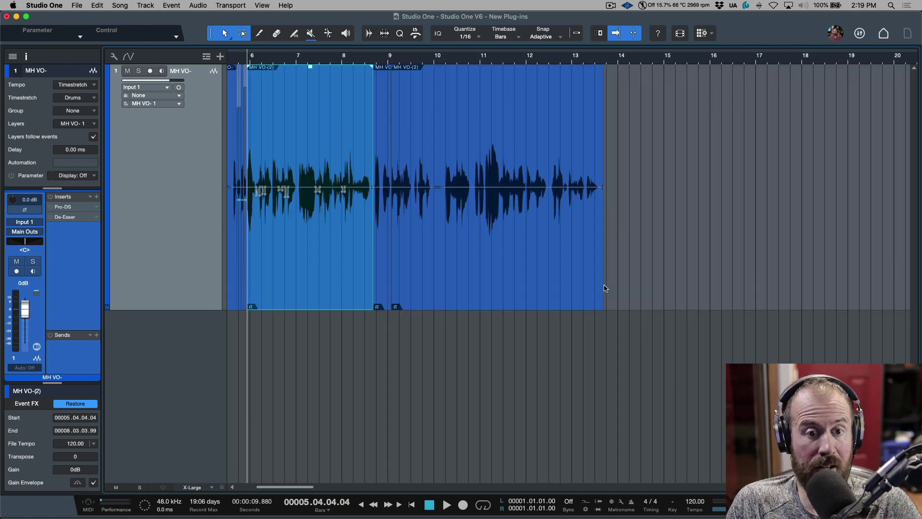
pyautogui.hscroll(-5, 605, 288)
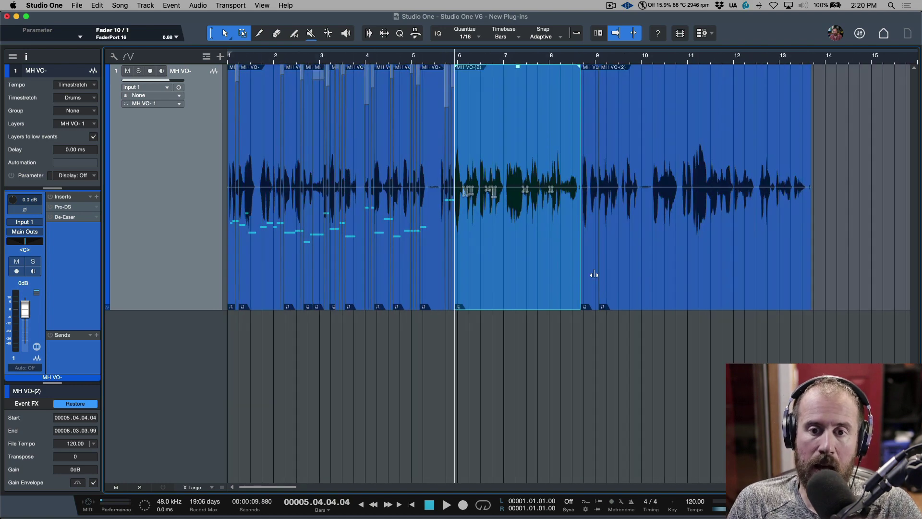
# Disable the gain envelope of the selected rendered event spanning from just before bar 6 to about beat 8.4
pyautogui.rightClick(518, 246)
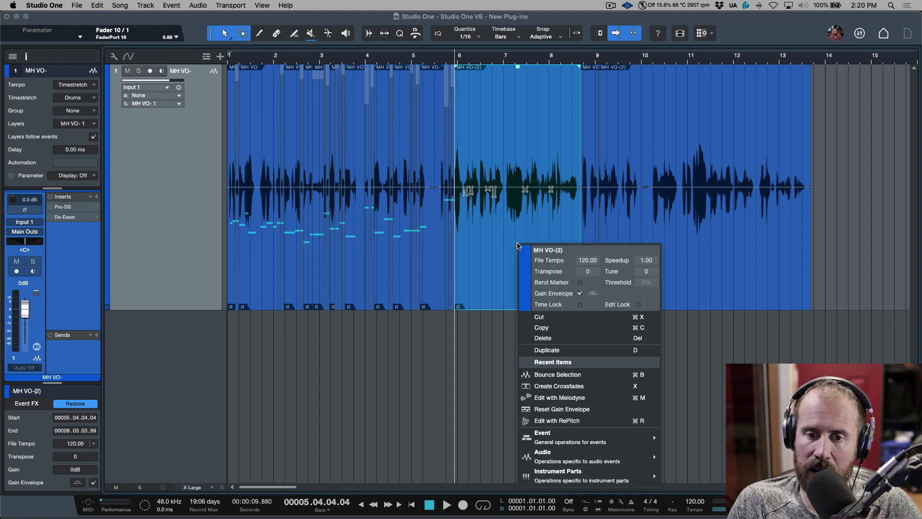
pyautogui.click(579, 293)
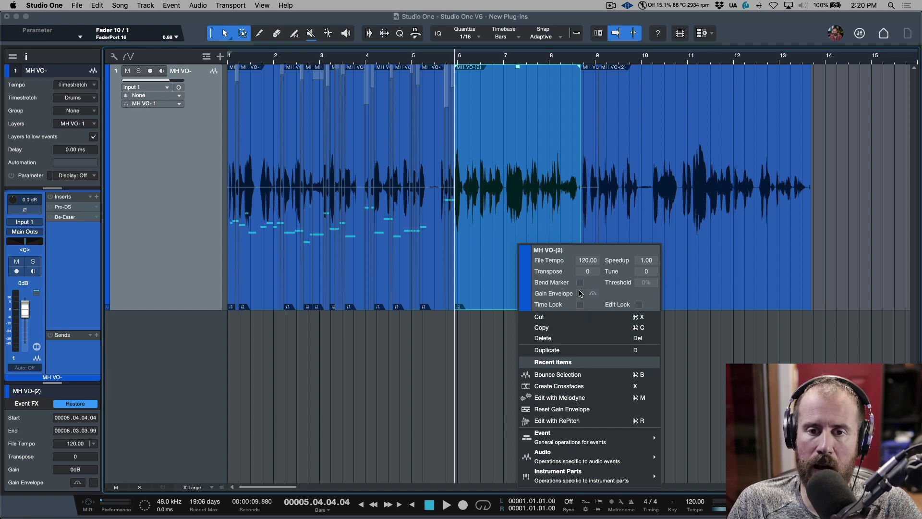
pyautogui.press('Escape')
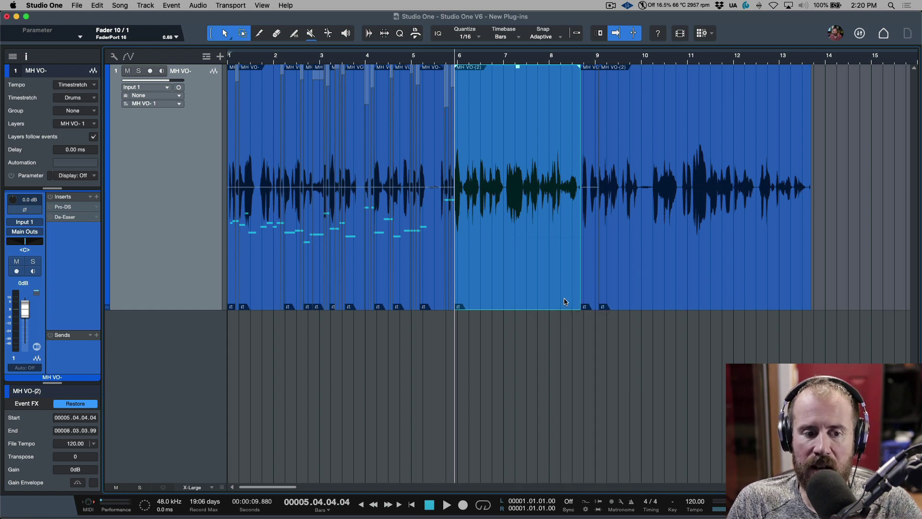
pyautogui.click(78, 482)
pyautogui.click(78, 483)
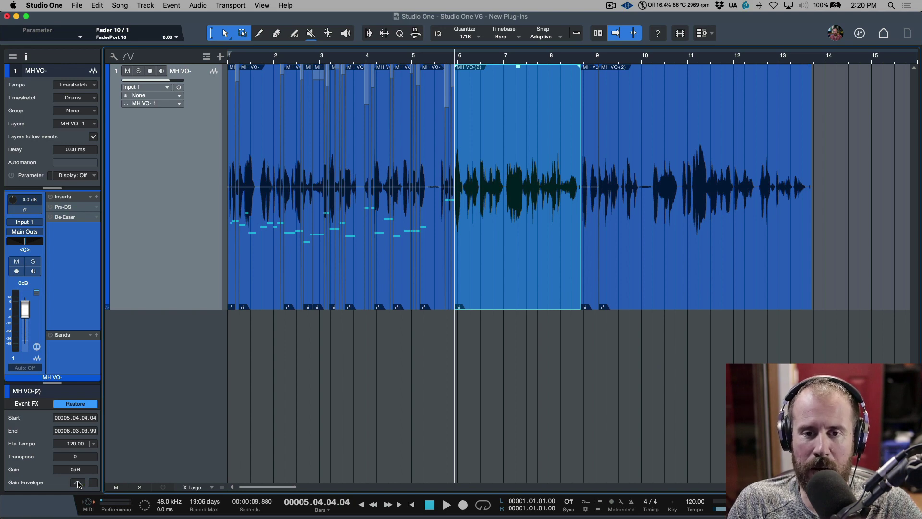
pyautogui.click(78, 482)
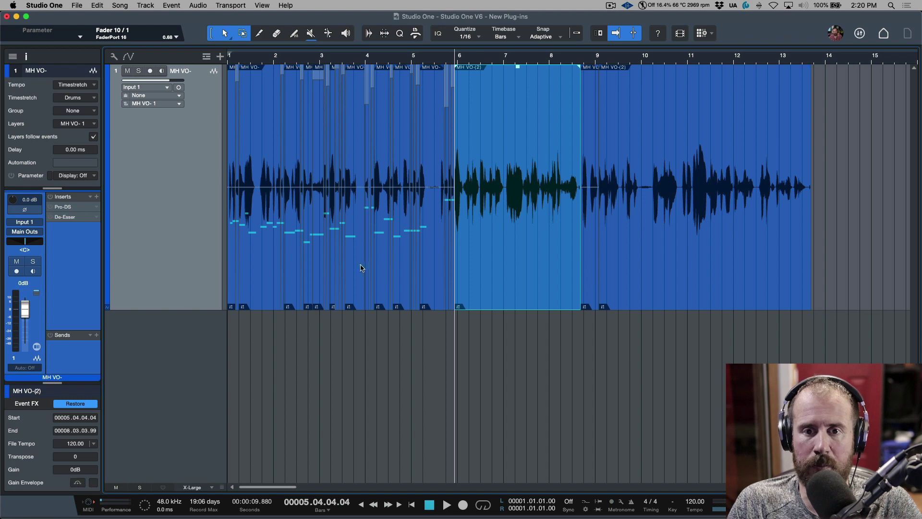
# Re-enable the selected event's gain envelope and switch it off again to compare the waveform with and without the sibilant reductions
pyautogui.rightClick(514, 254)
pyautogui.click(576, 302)
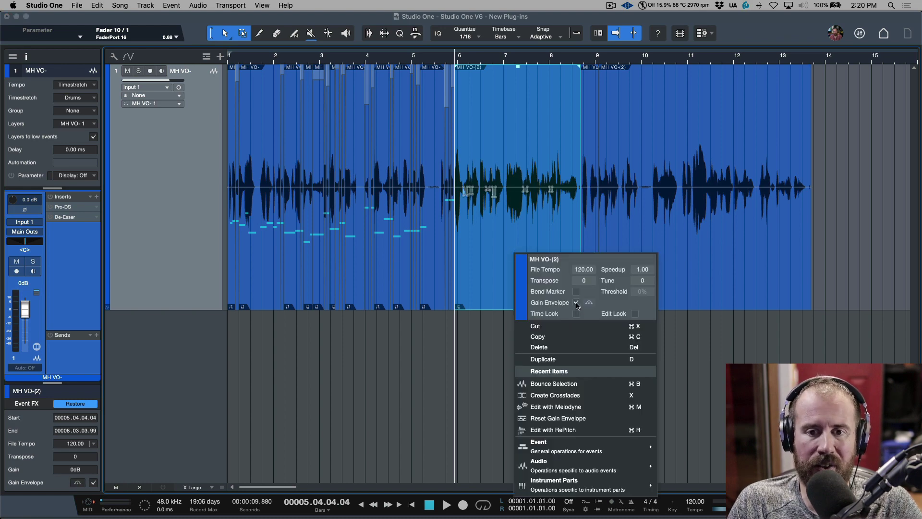
pyautogui.click(93, 484)
pyautogui.click(94, 483)
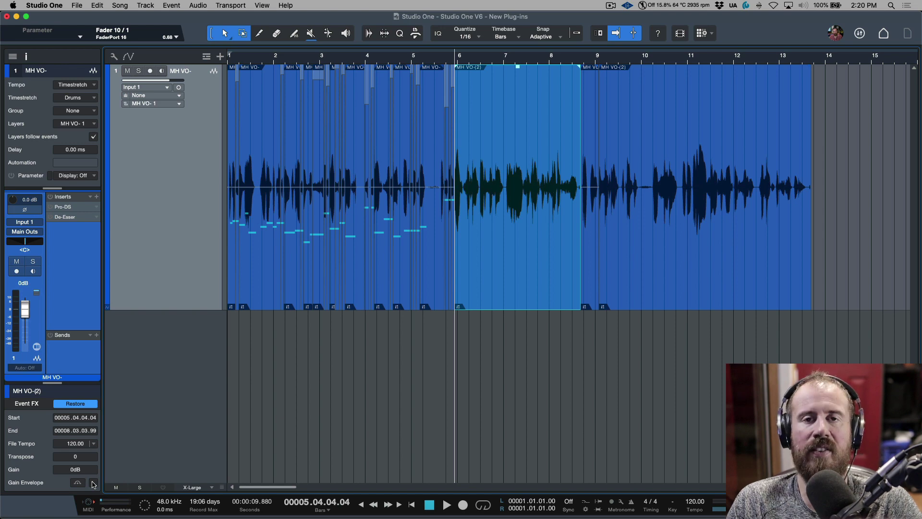